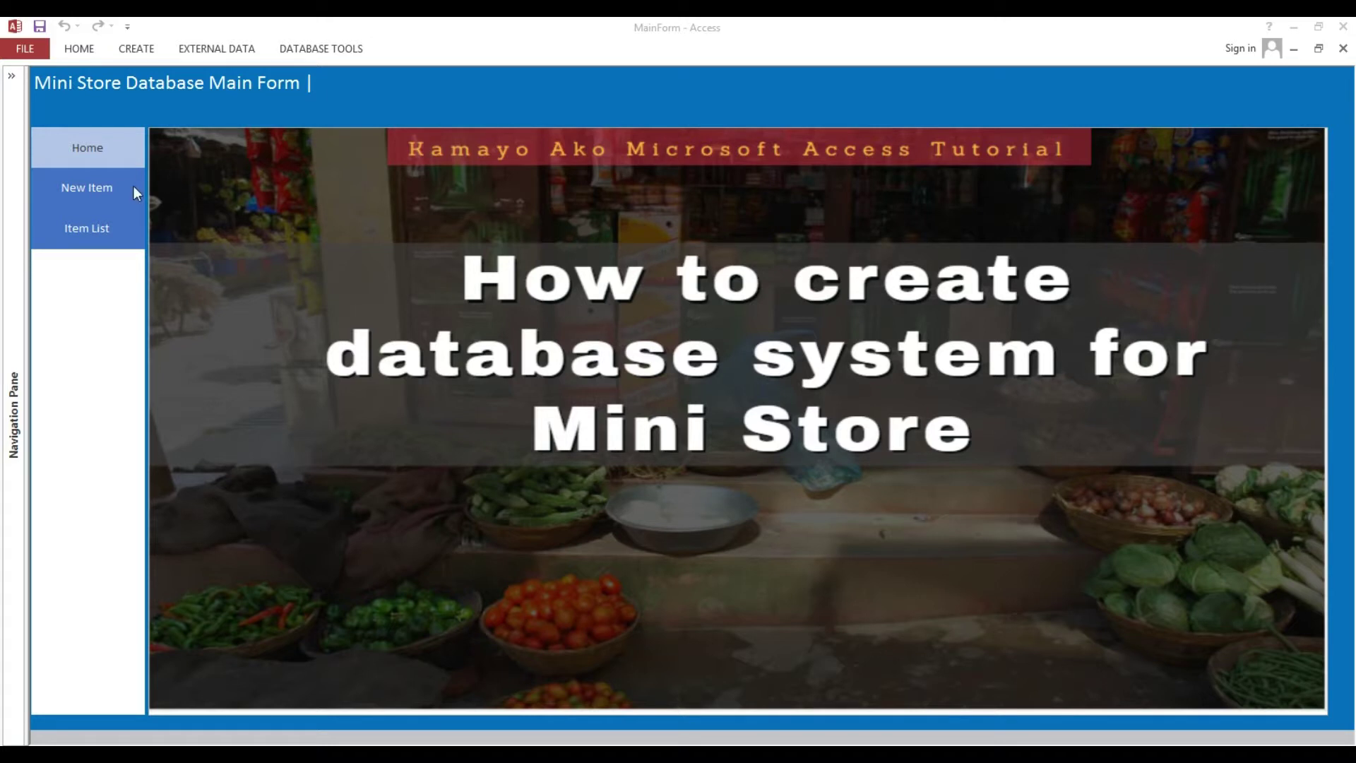
# Try the New Item and Item List pages, then bring up the Mini Store main form's view options
pyautogui.click(112, 193)
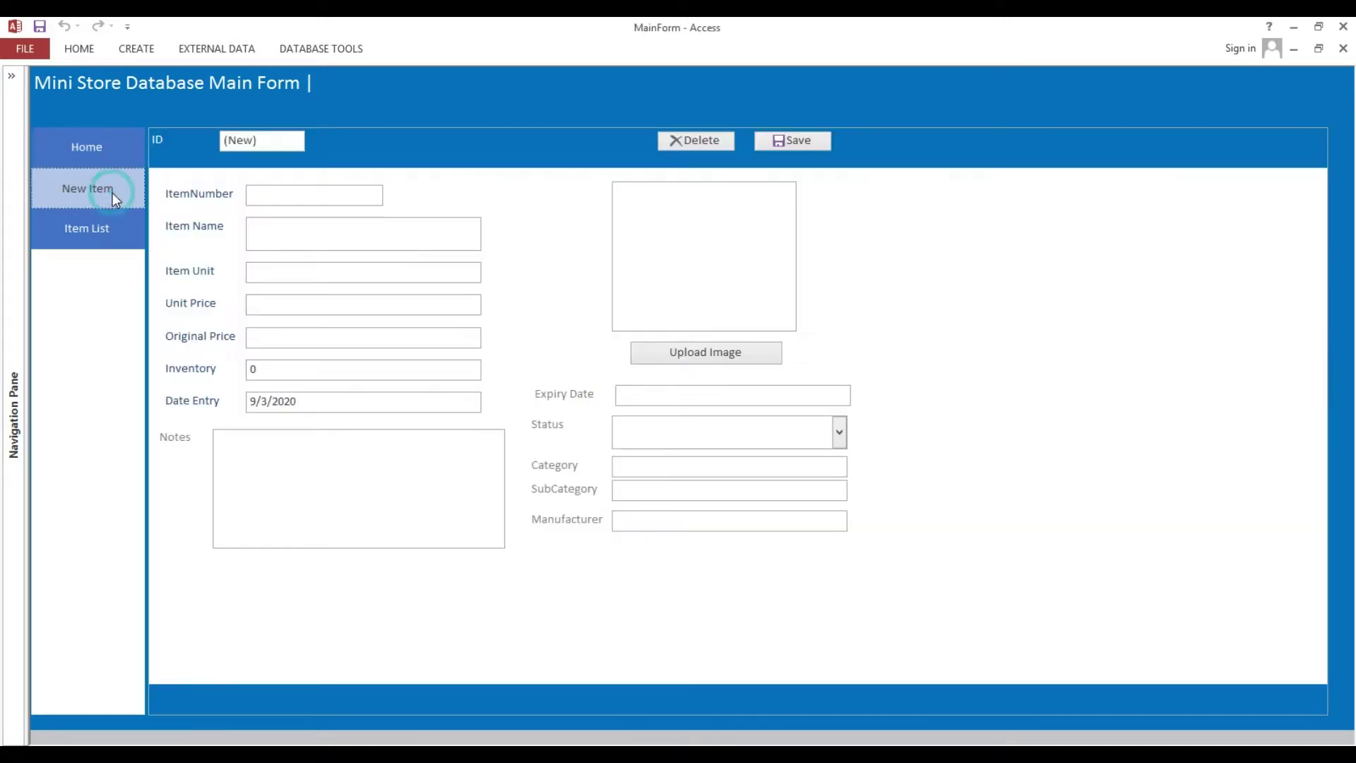
pyautogui.click(84, 231)
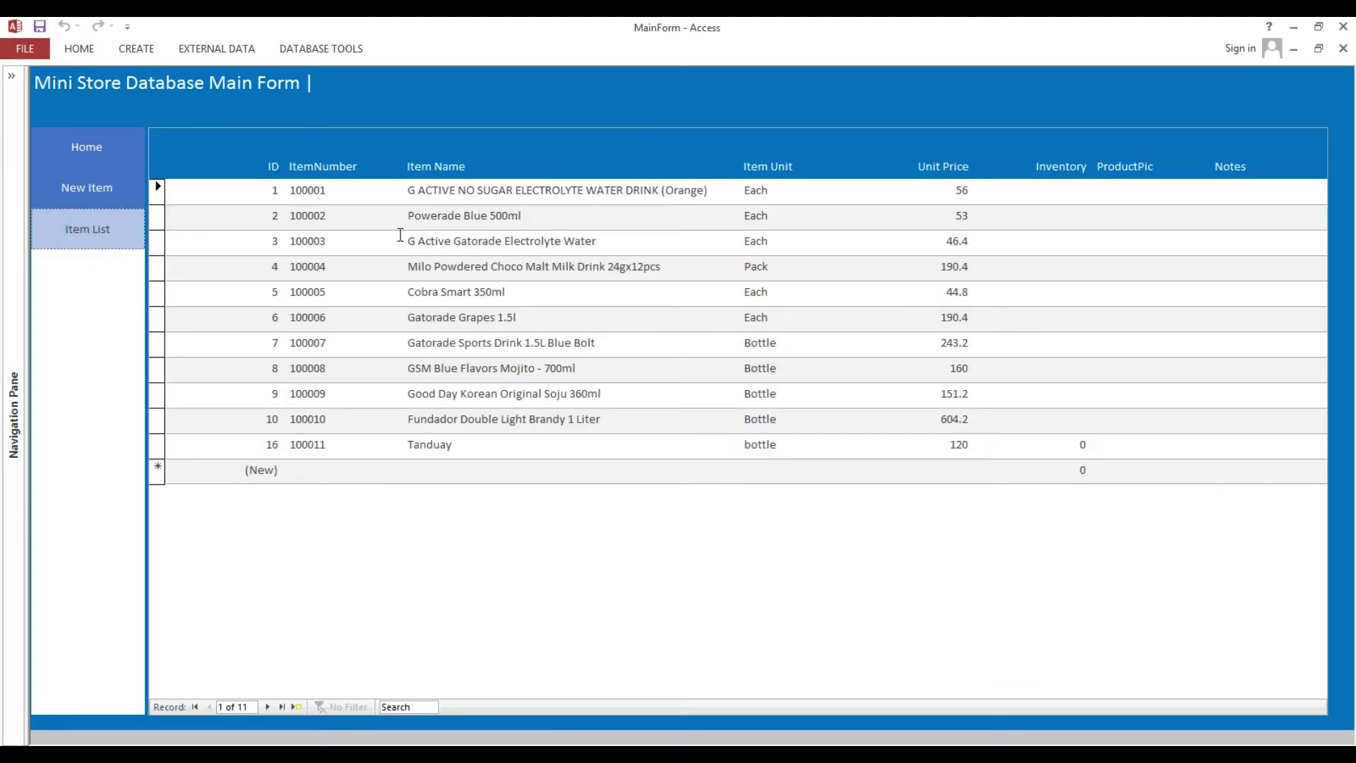
pyautogui.click(97, 194)
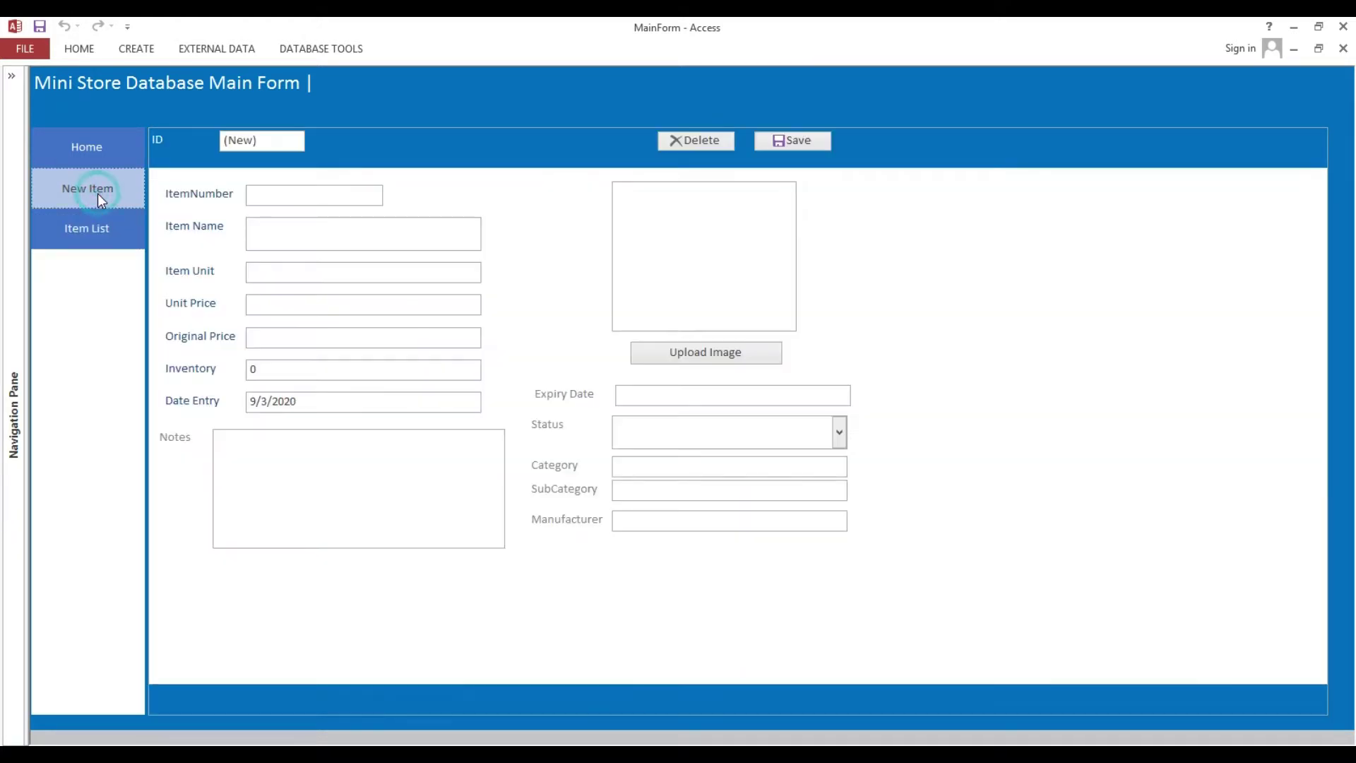
pyautogui.click(270, 194)
pyautogui.rightClick(379, 105)
# Close MainForm's design view, then open and close the Add New Item form from the Navigation Pane
pyautogui.click(401, 157)
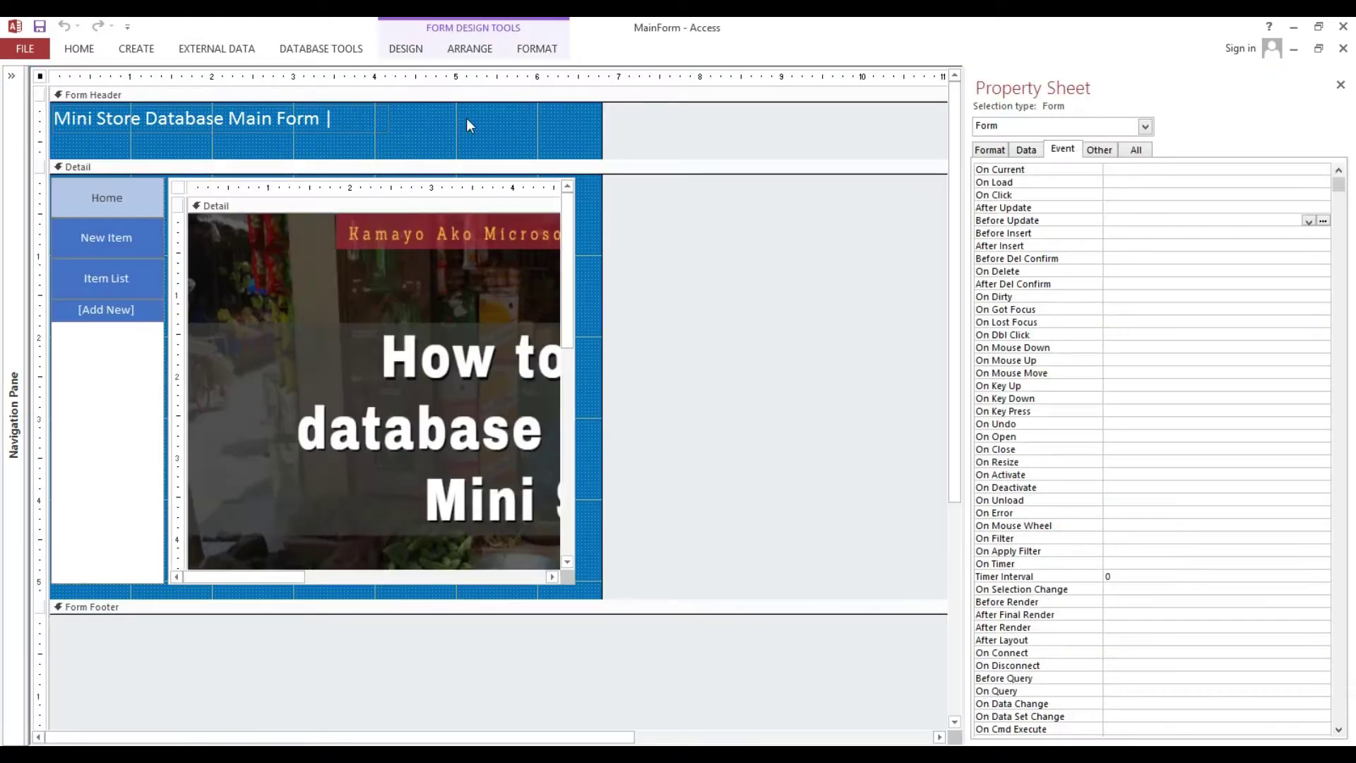
pyautogui.hotkey('ctrl', 'w')
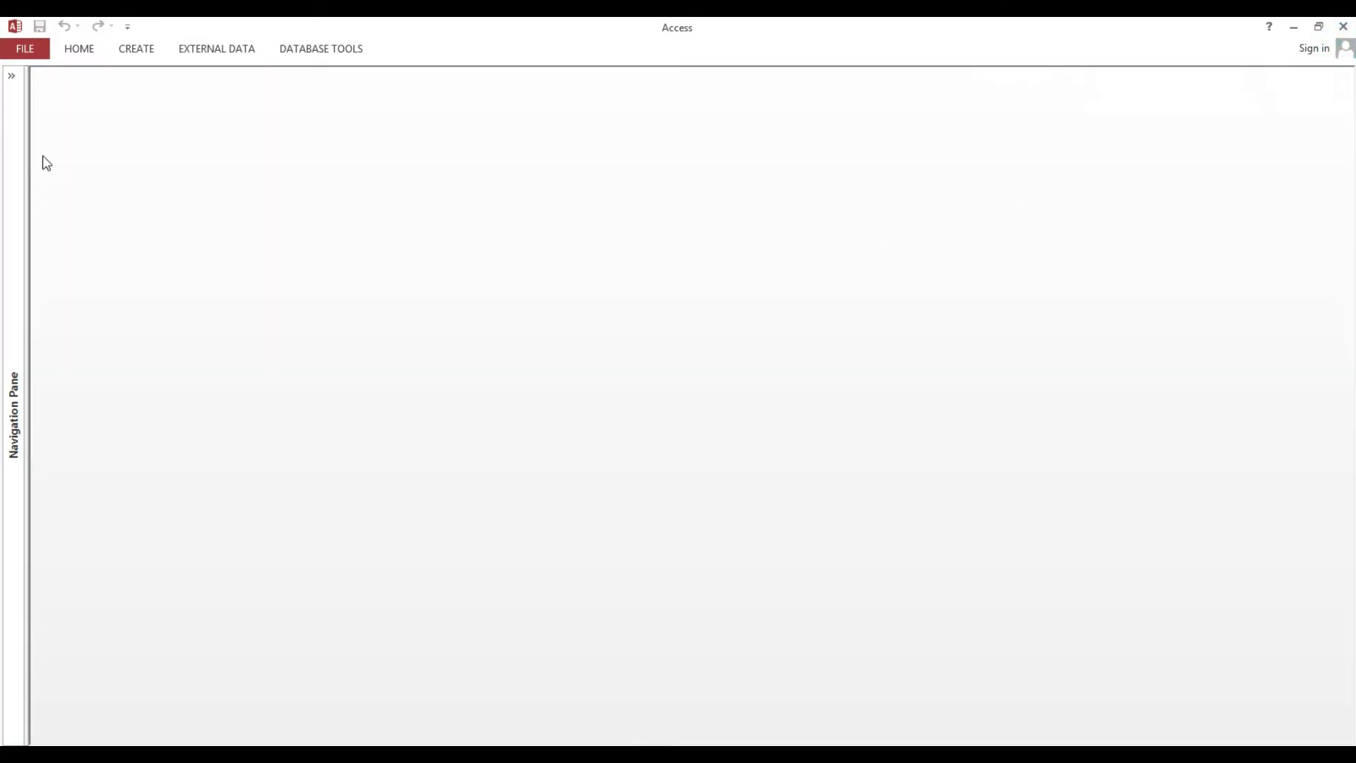
pyautogui.click(11, 80)
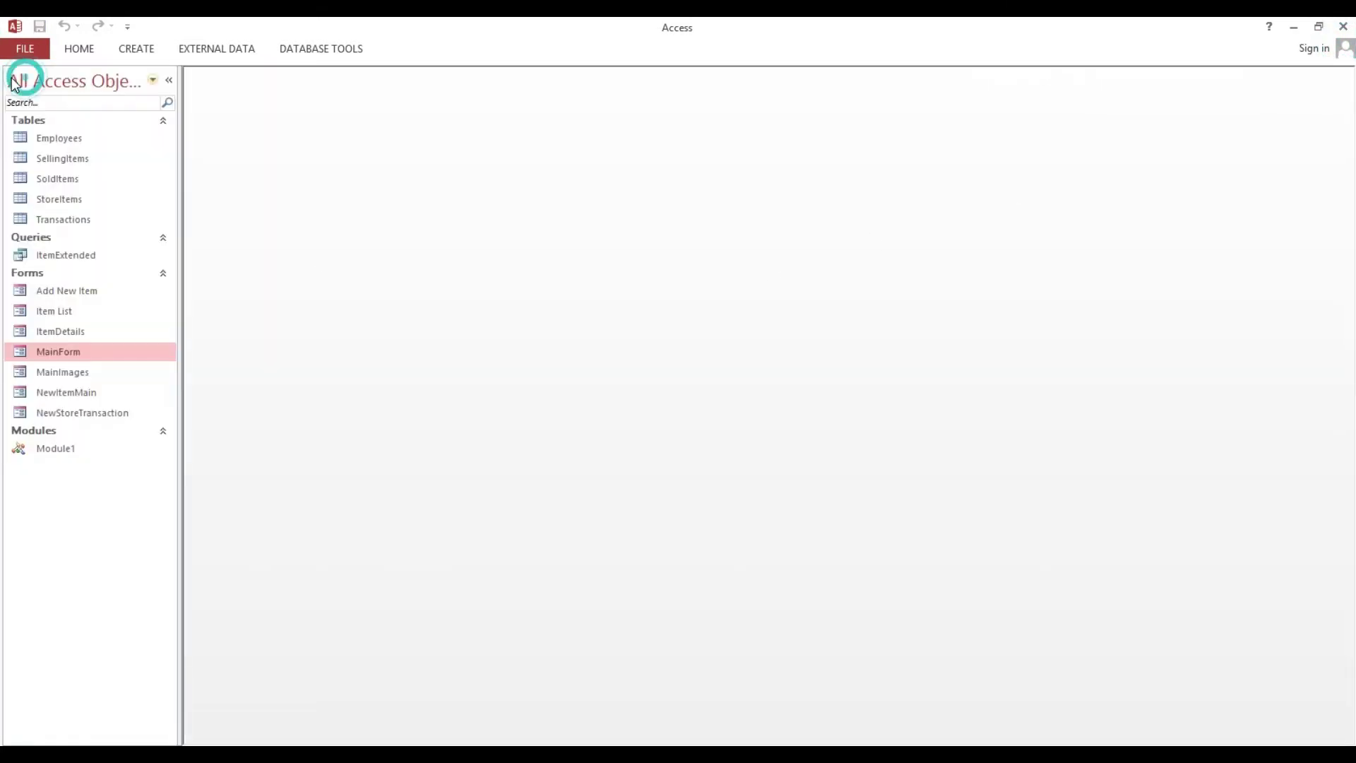
pyautogui.doubleClick(67, 292)
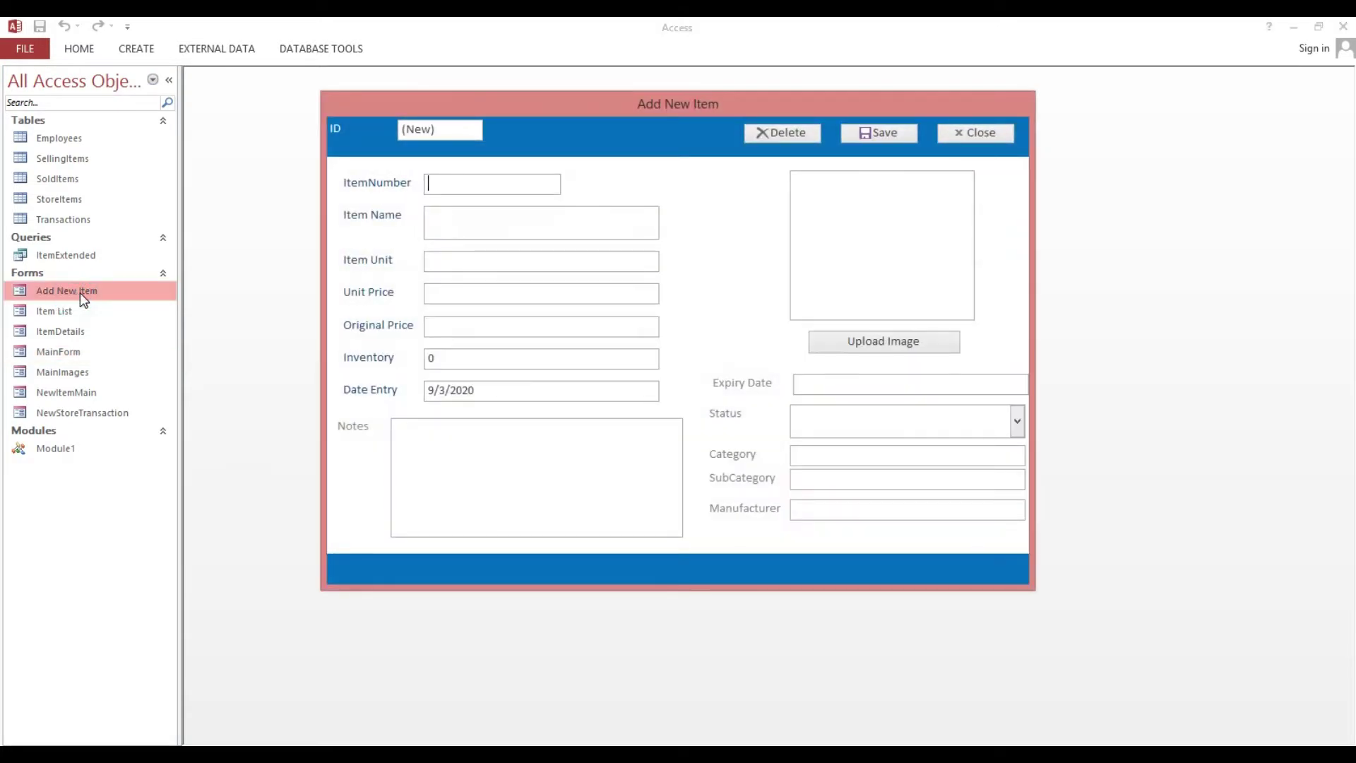
pyautogui.moveTo(507, 105); pyautogui.dragTo(466, 127)
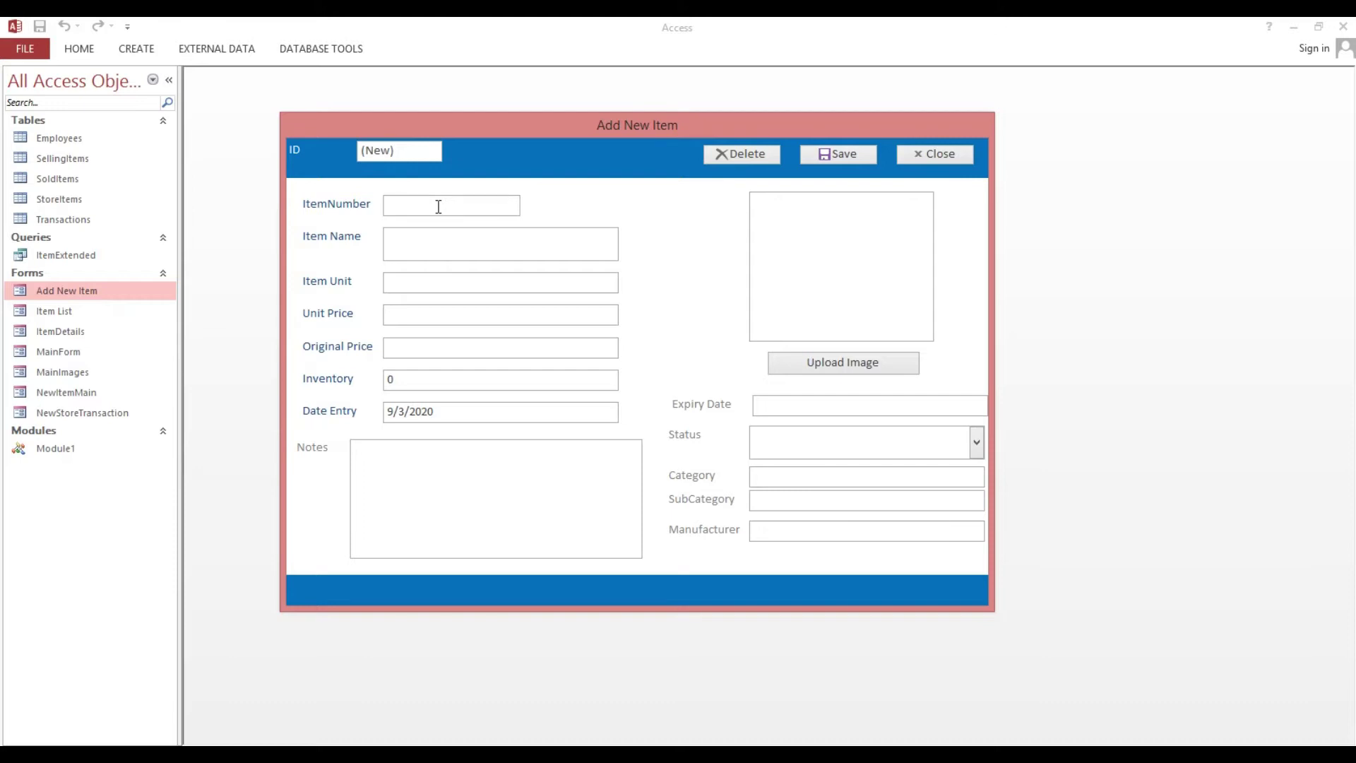
pyautogui.click(948, 155)
# Open the Add New Item form in Design view
pyautogui.rightClick(97, 290)
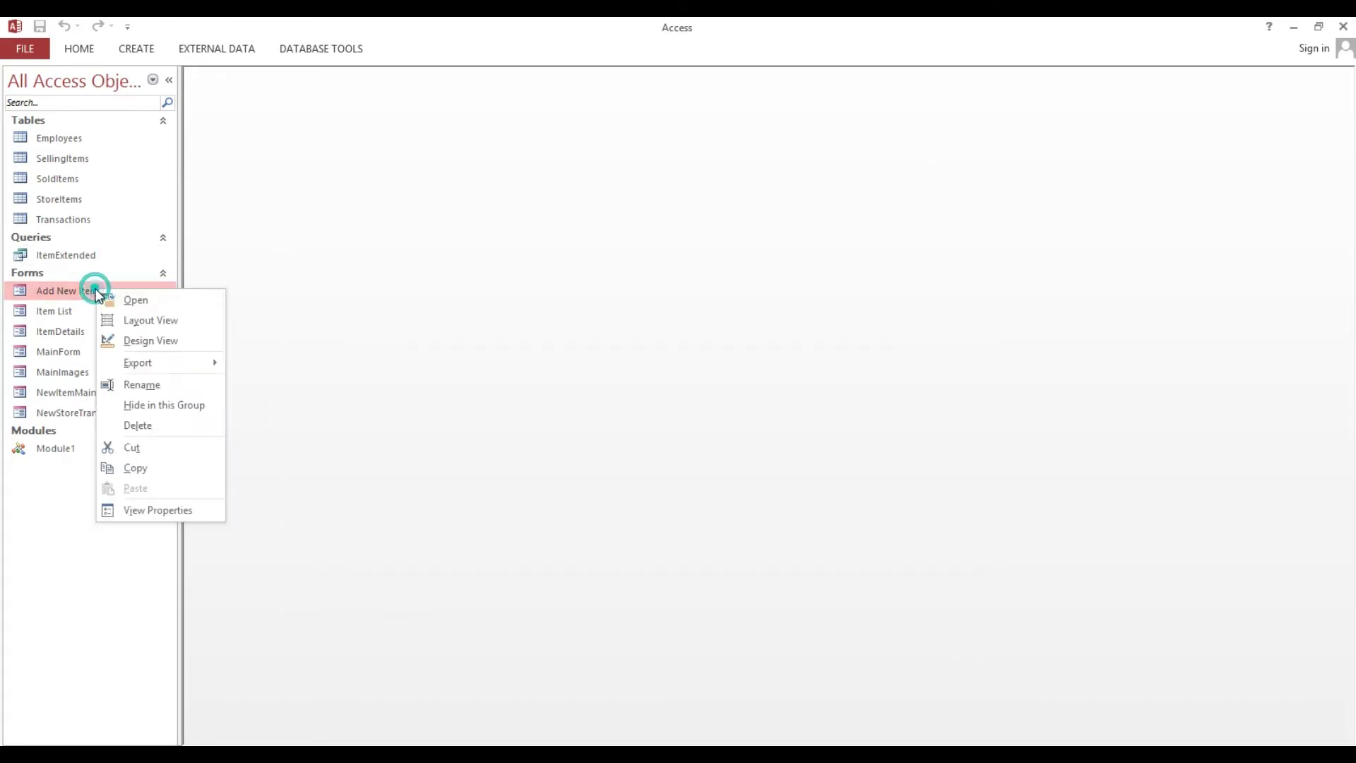
pyautogui.click(144, 342)
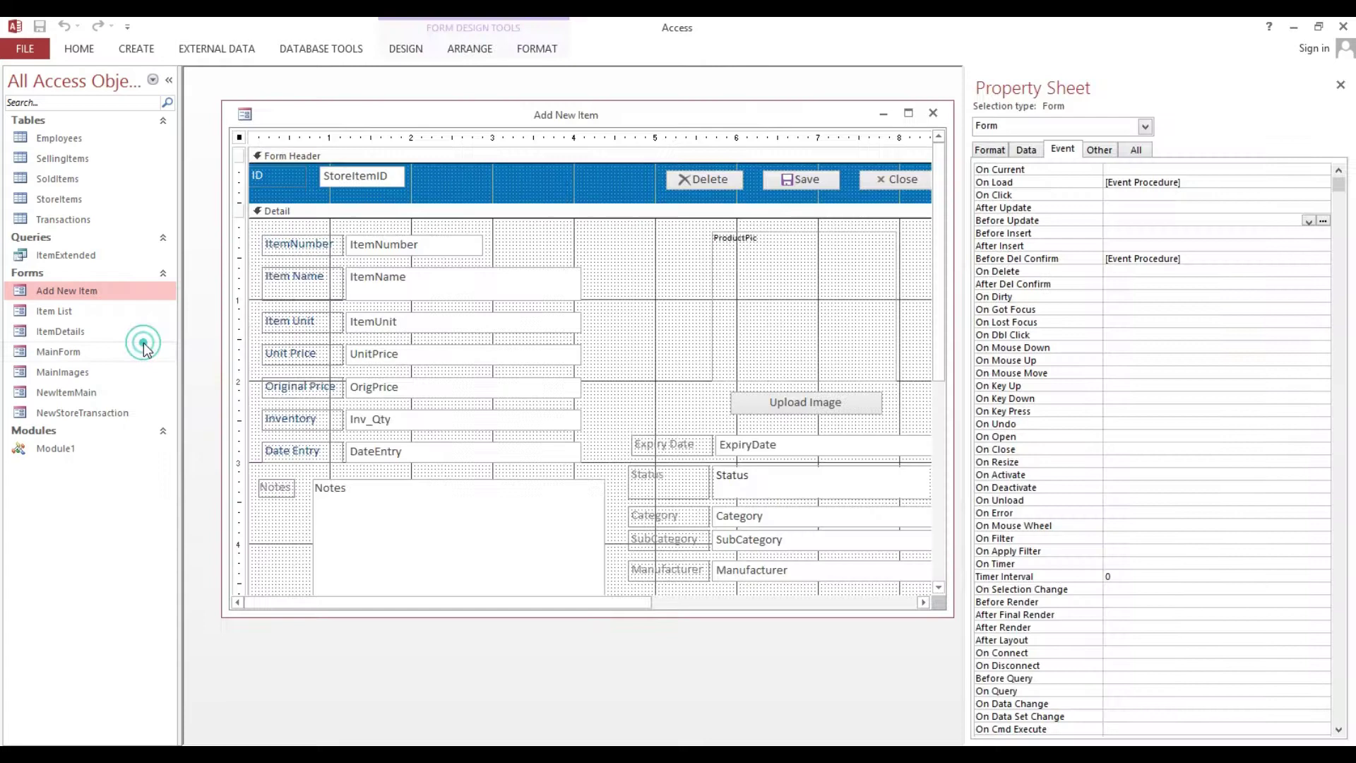
pyautogui.moveTo(407, 123); pyautogui.dragTo(393, 114)
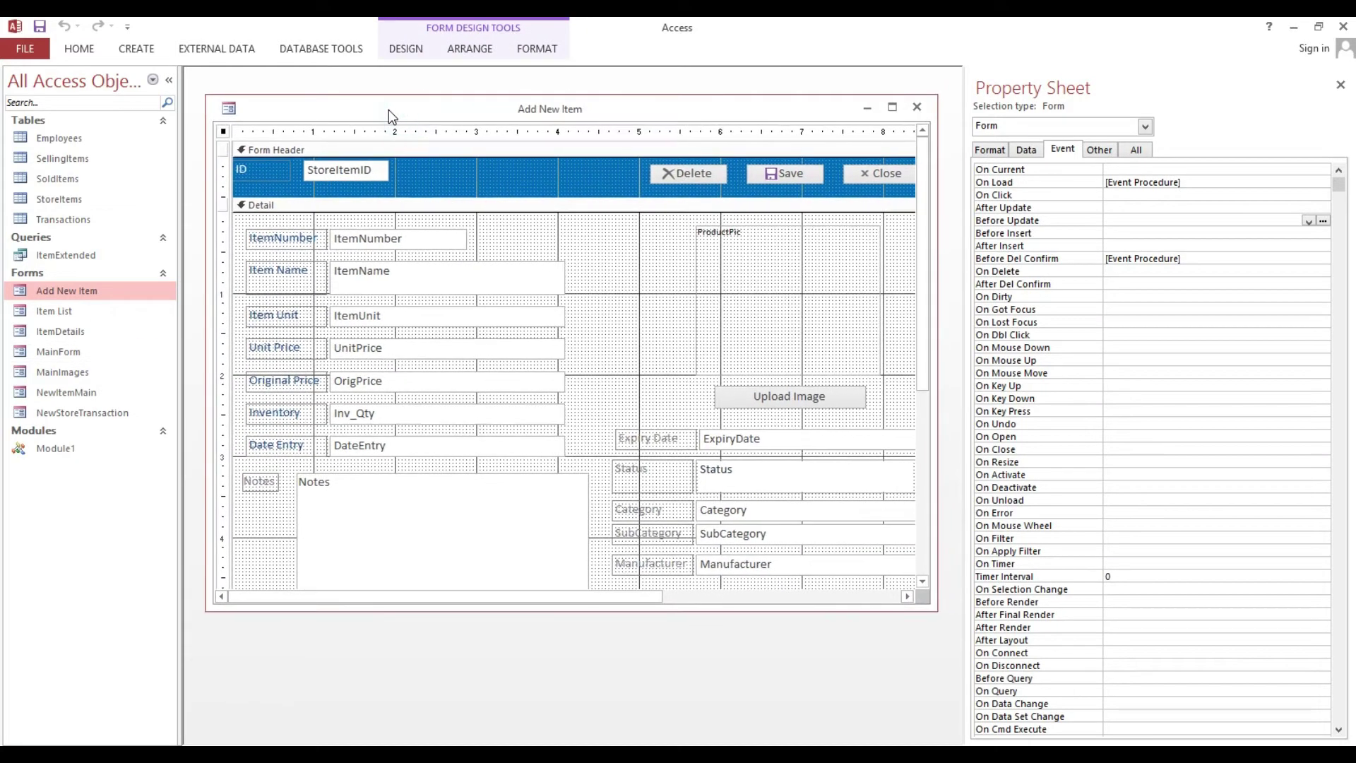
# Rename the ItemNumber text box to txtItemNumber and show its event properties
pyautogui.click(378, 238)
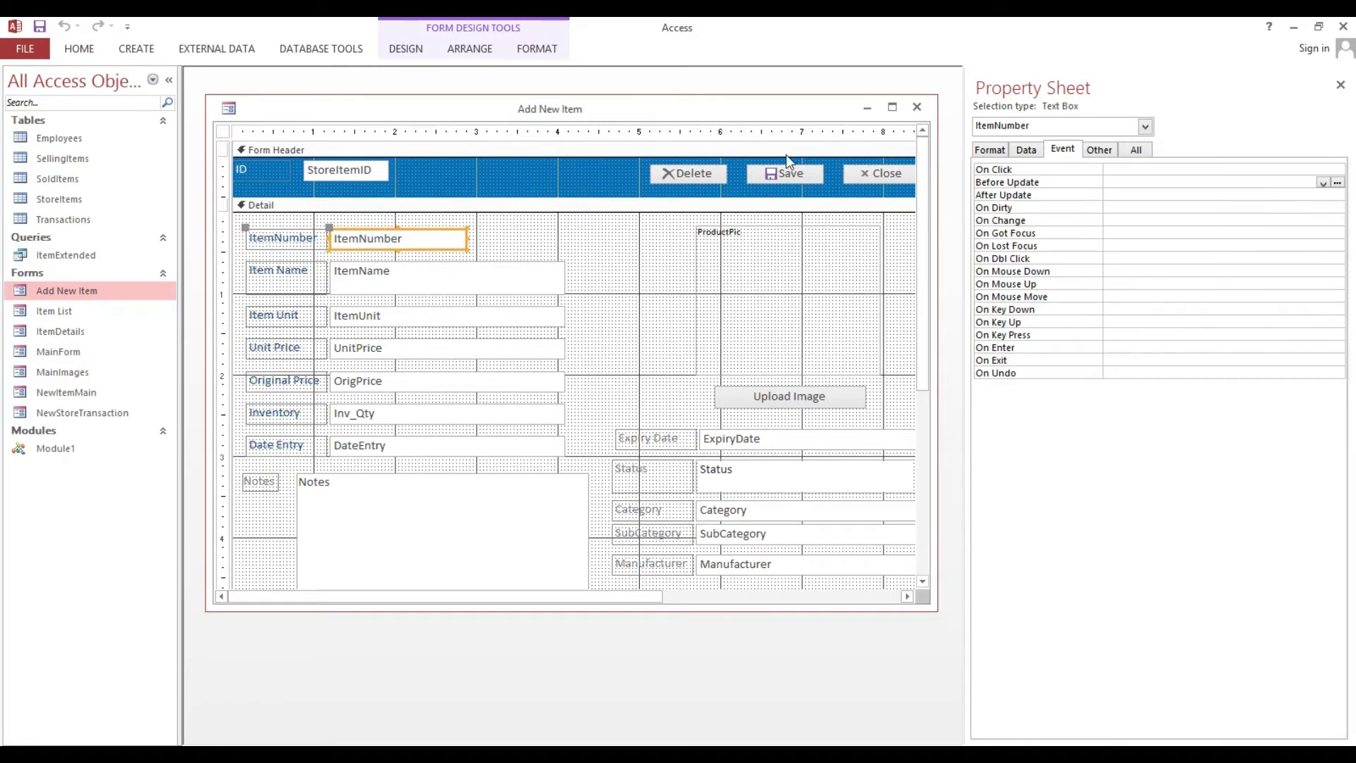
pyautogui.click(1099, 150)
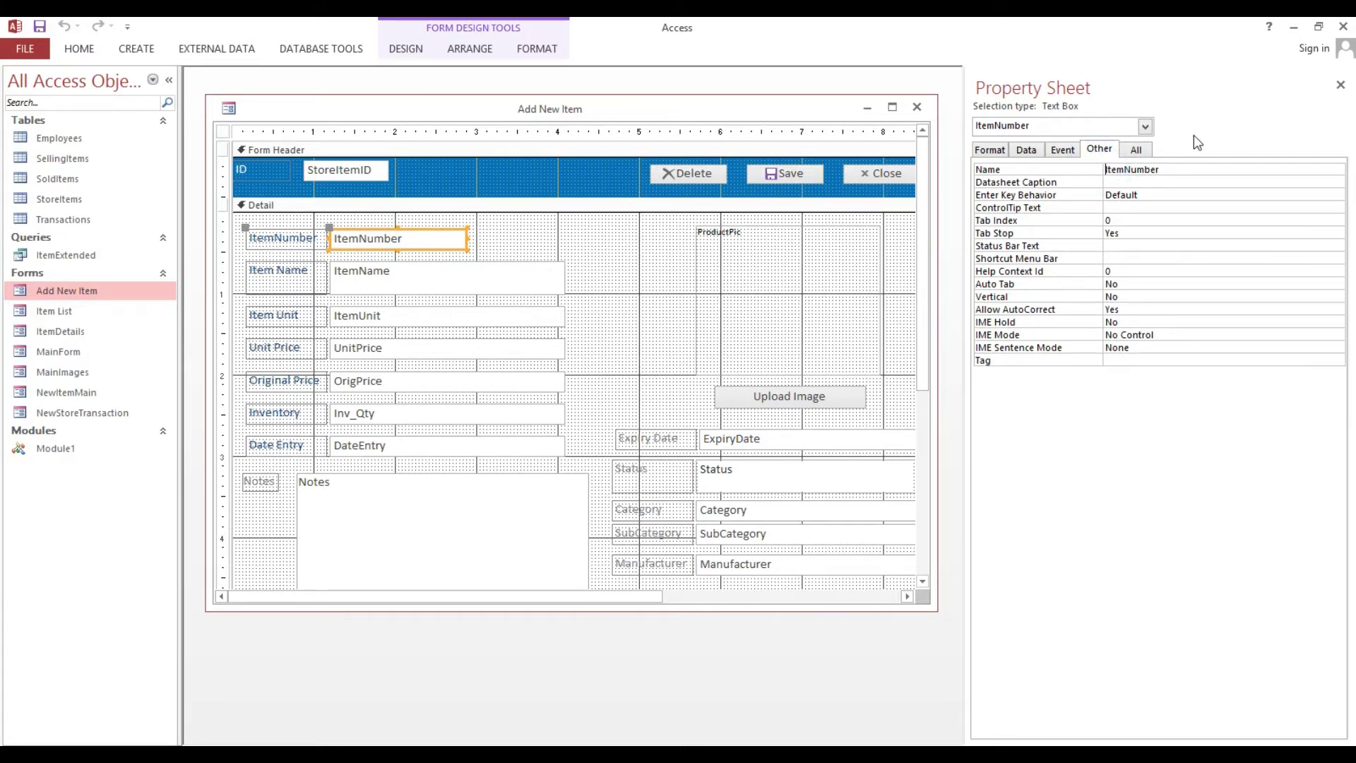
pyautogui.write('txt')
pyautogui.doubleClick(1208, 170)
pyautogui.click(608, 254)
pyautogui.click(435, 243)
pyautogui.click(1064, 149)
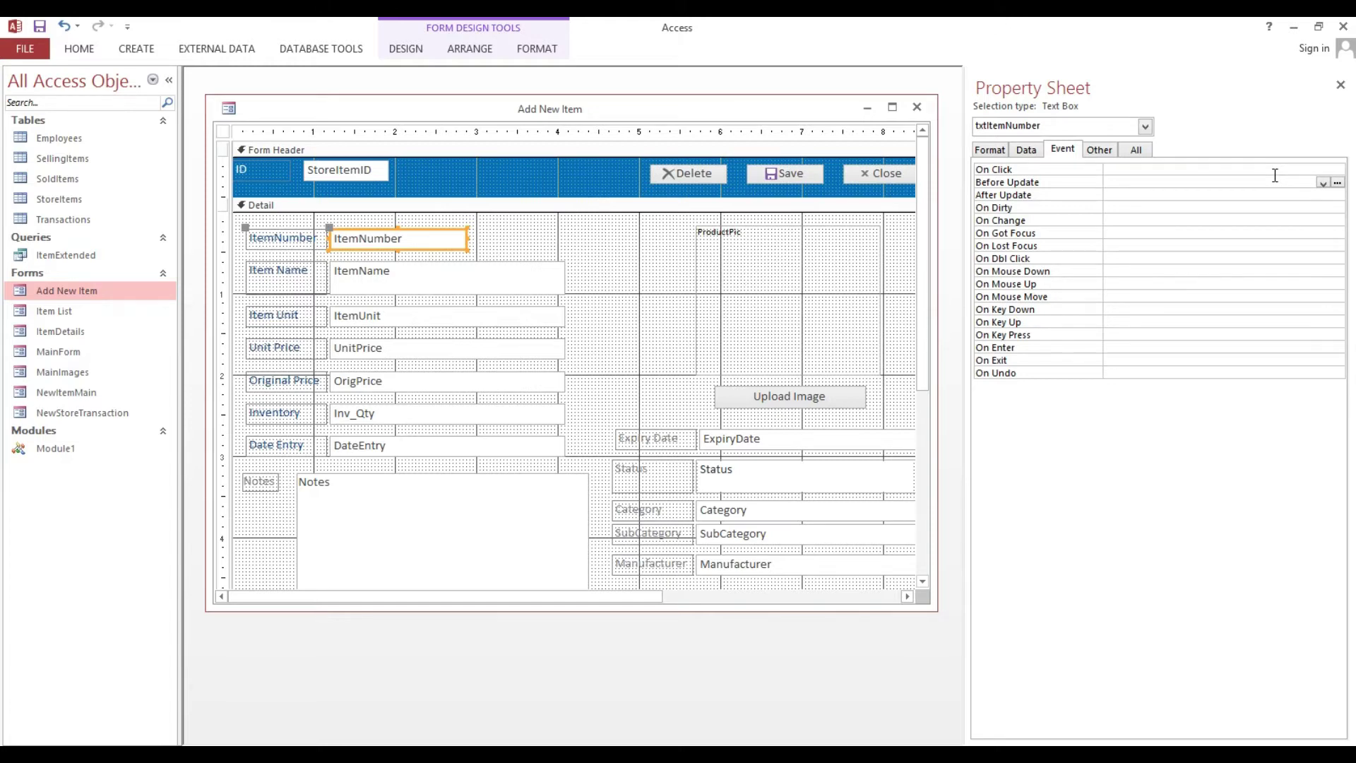
# Review StoreItems item numbers such as 100001 and 100006 with a widened ItemNumber column, then close the table
pyautogui.doubleClick(60, 200)
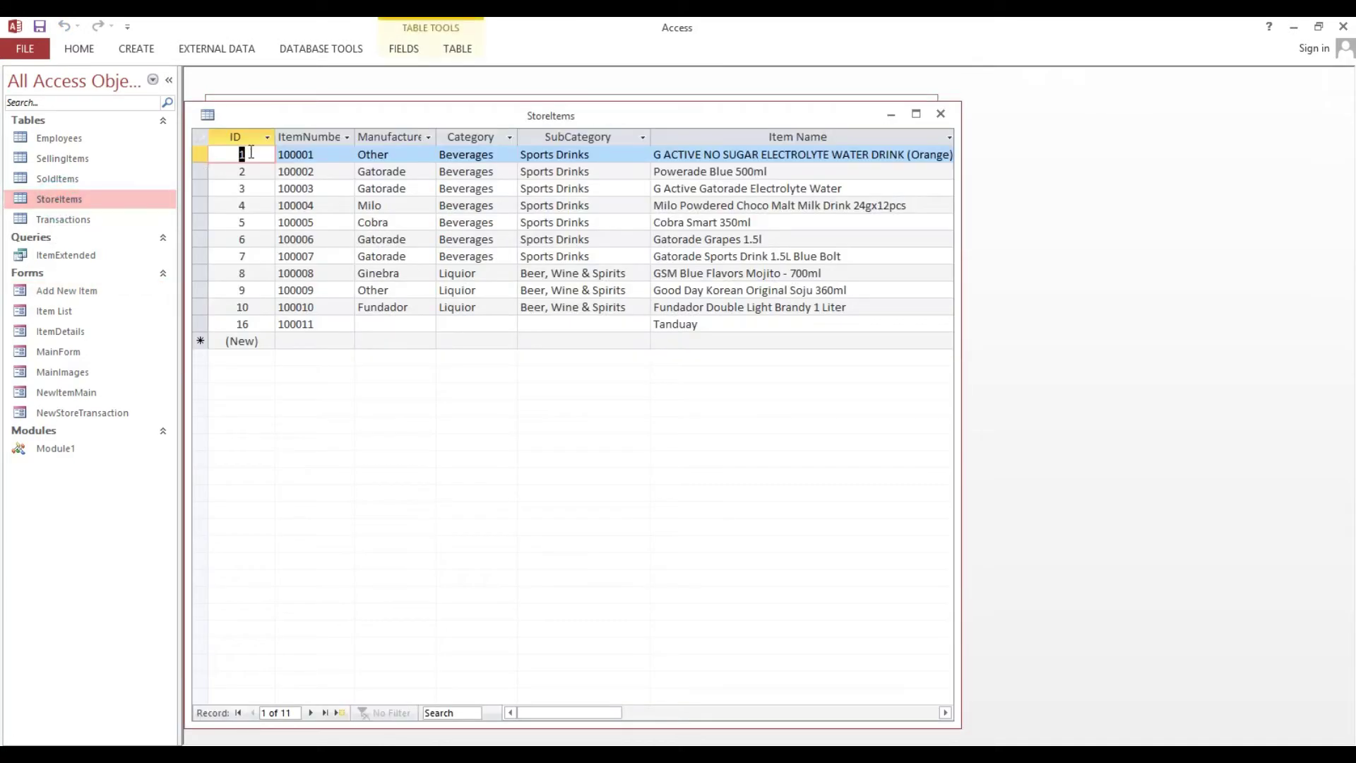
pyautogui.click(324, 154)
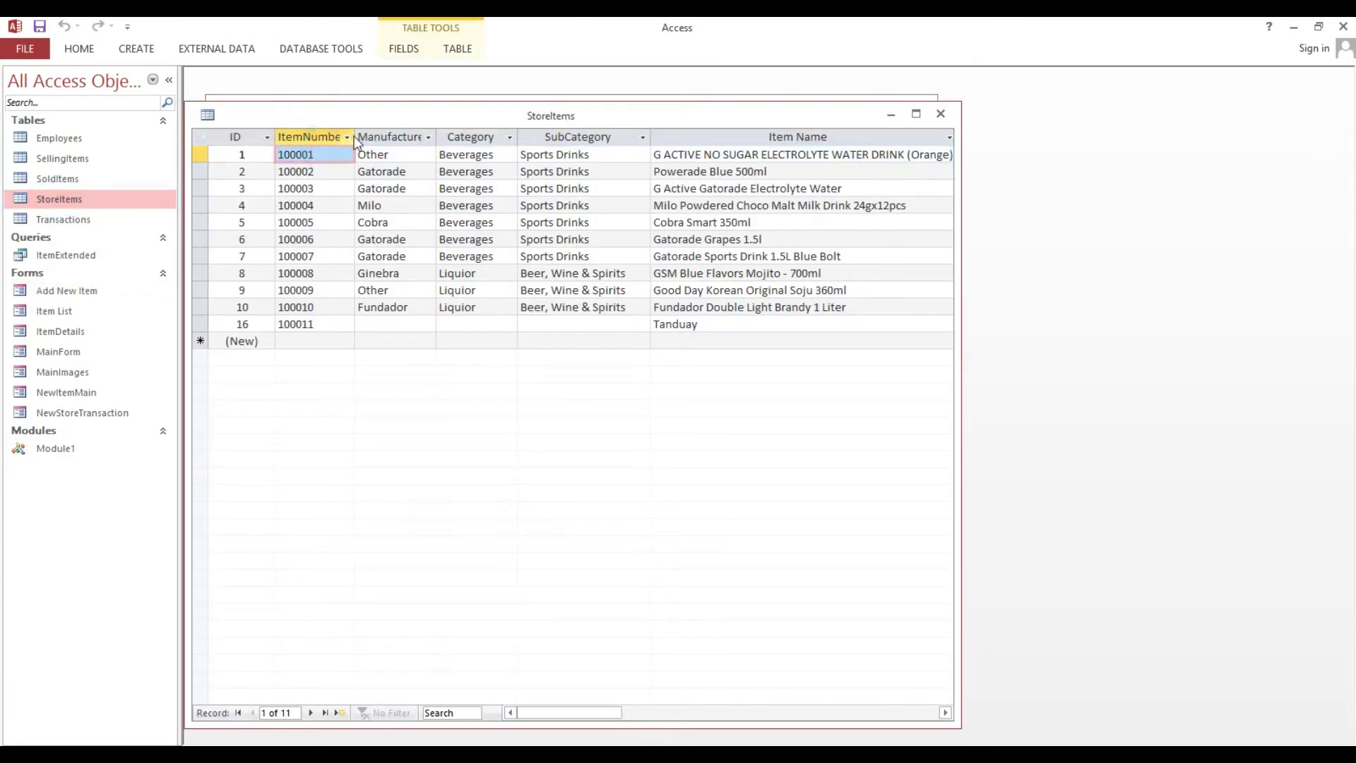
pyautogui.moveTo(354, 137); pyautogui.dragTo(410, 138)
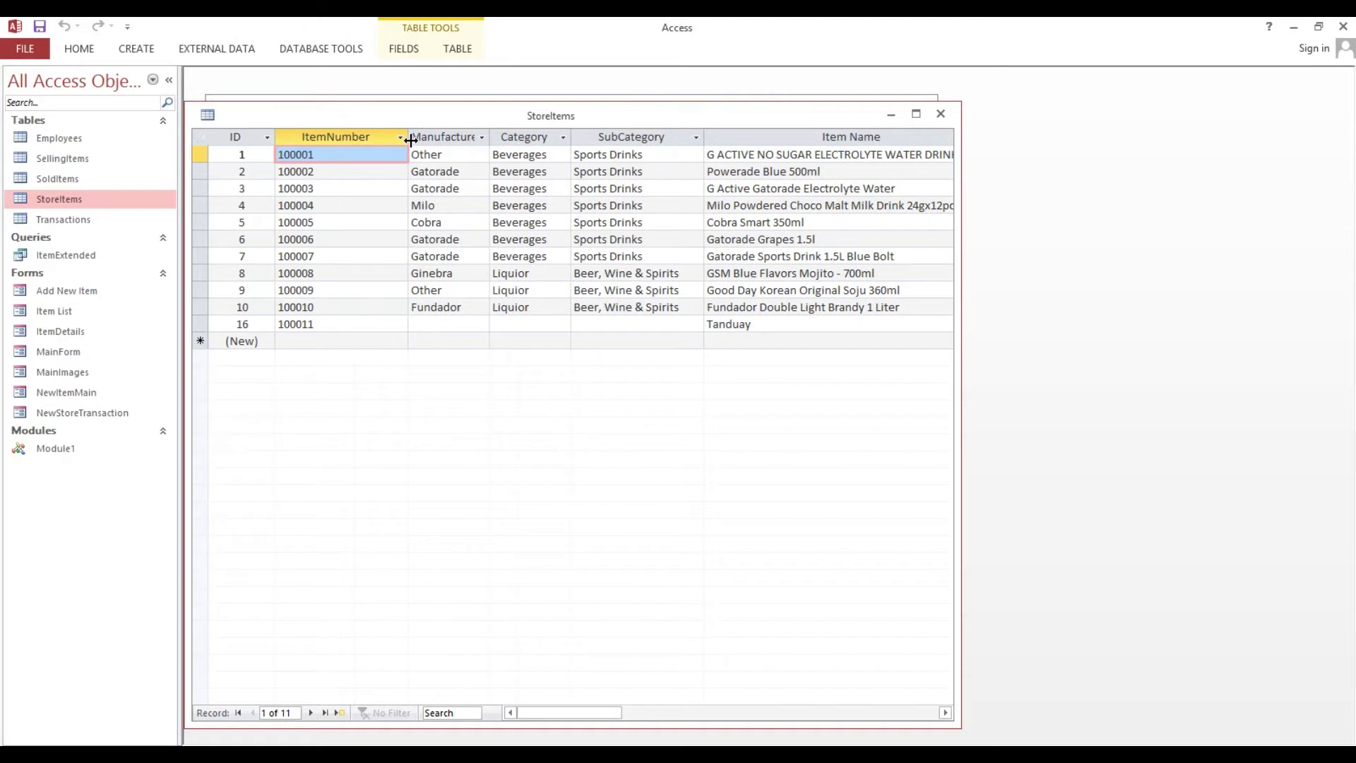
pyautogui.click(330, 240)
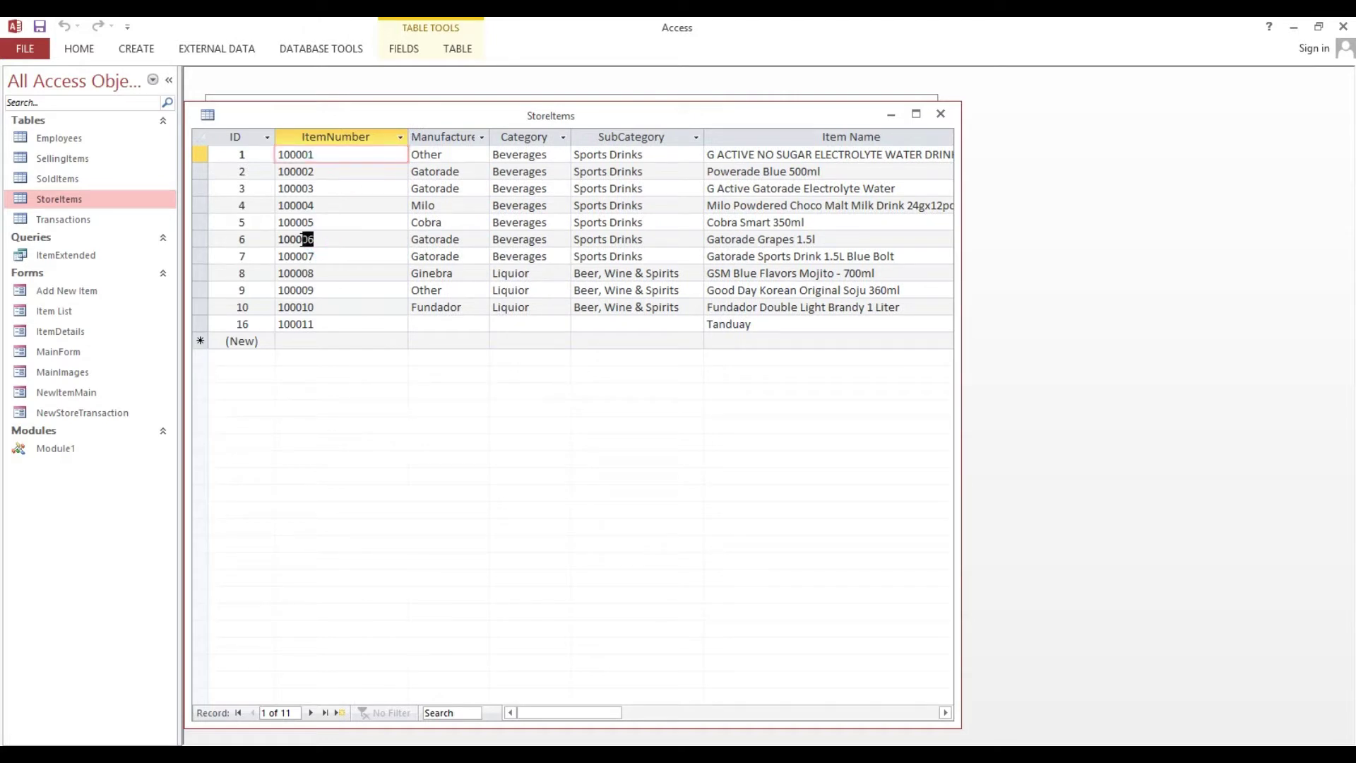
pyautogui.doubleClick(308, 239)
pyautogui.doubleClick(297, 154)
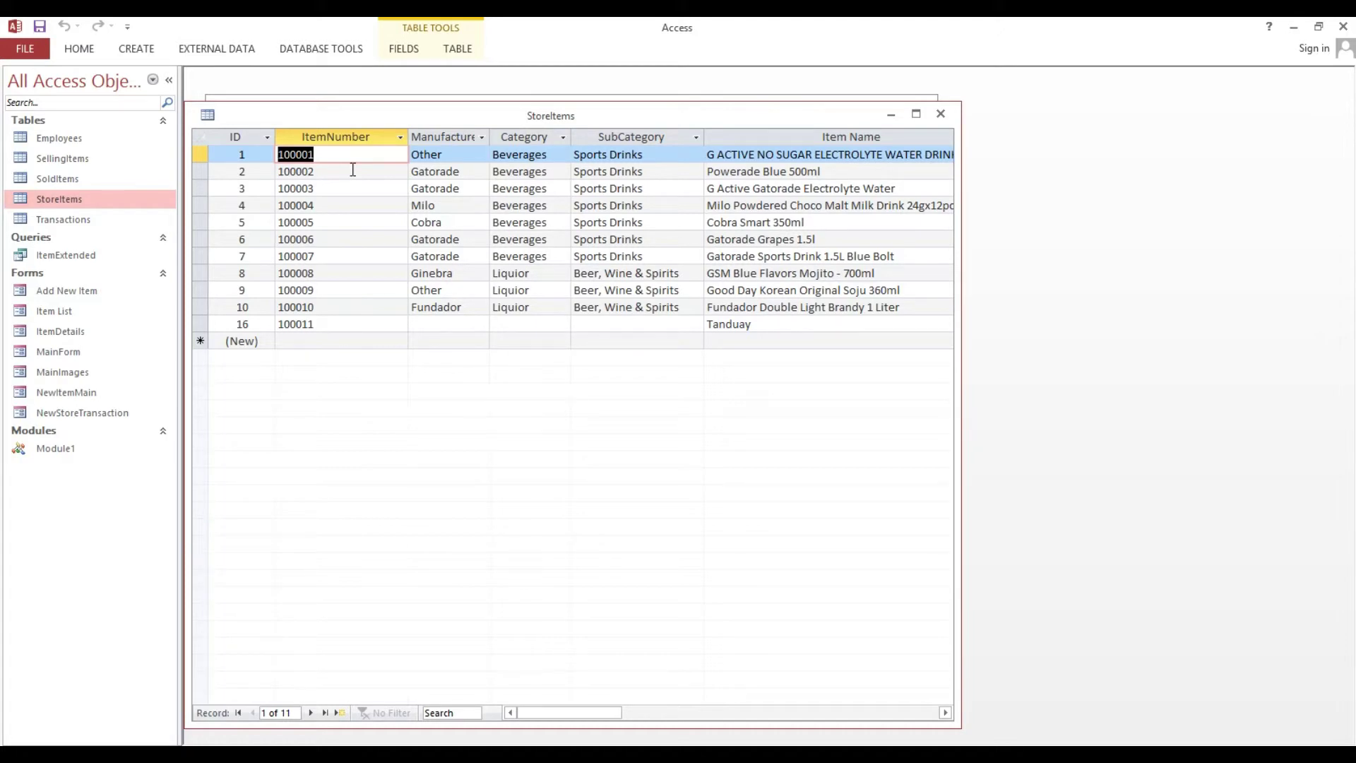
pyautogui.click(939, 113)
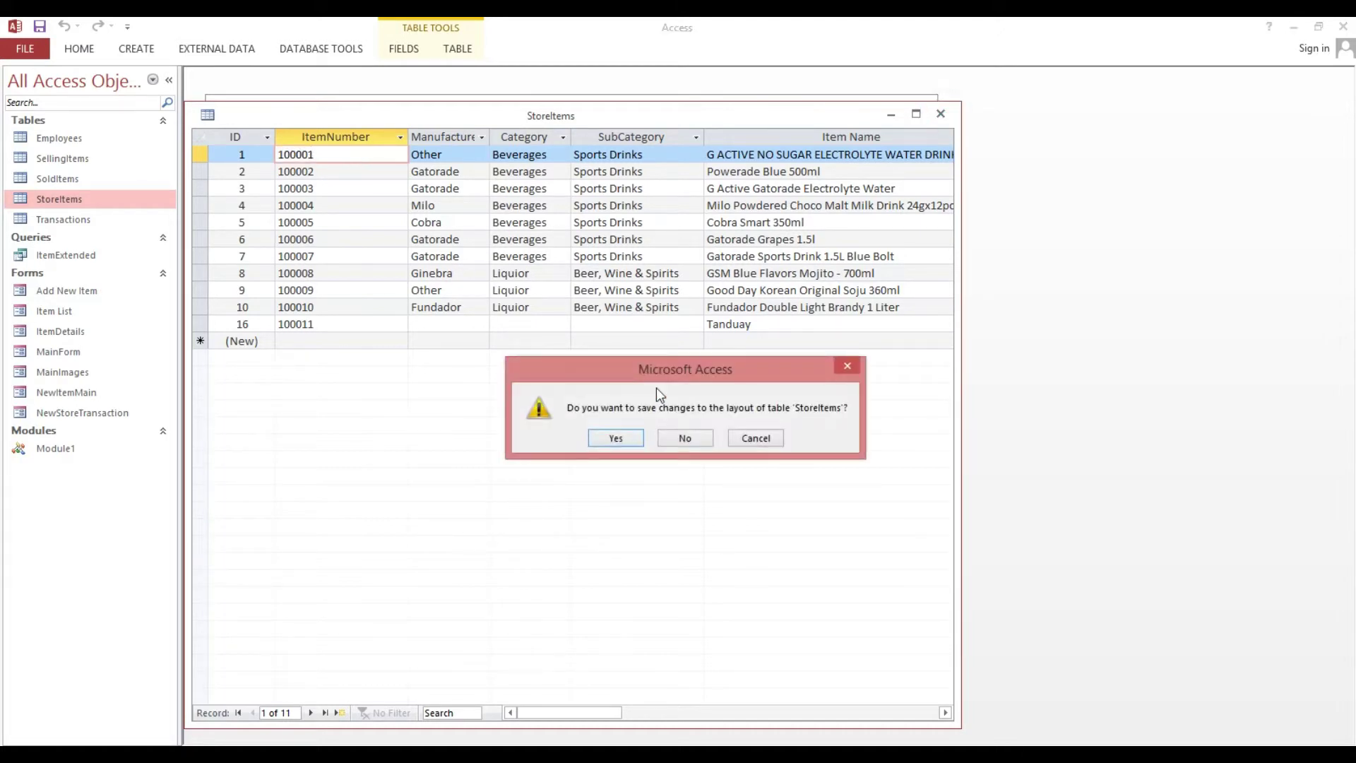
pyautogui.click(615, 438)
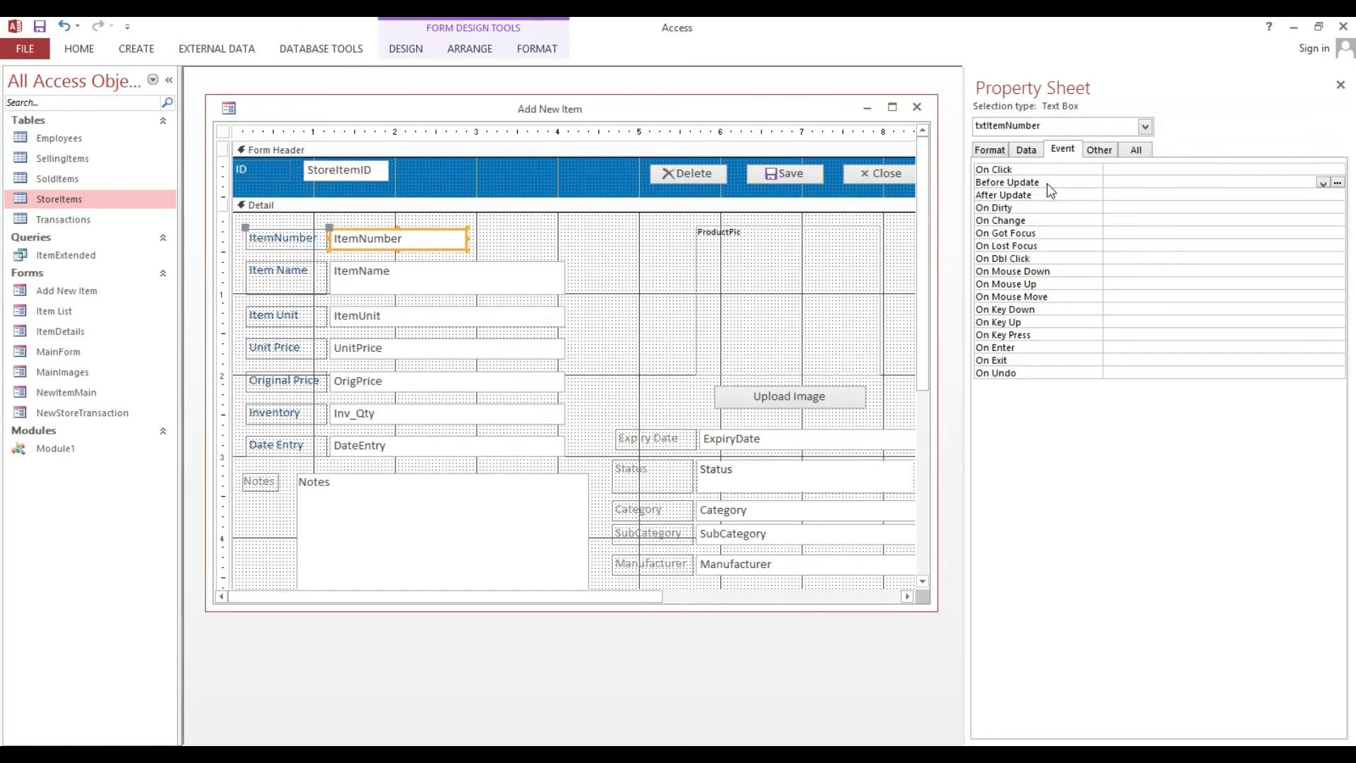
# Set txtItemNumber's Before Update to [Event Procedure] and open its code stub
pyautogui.click(1323, 183)
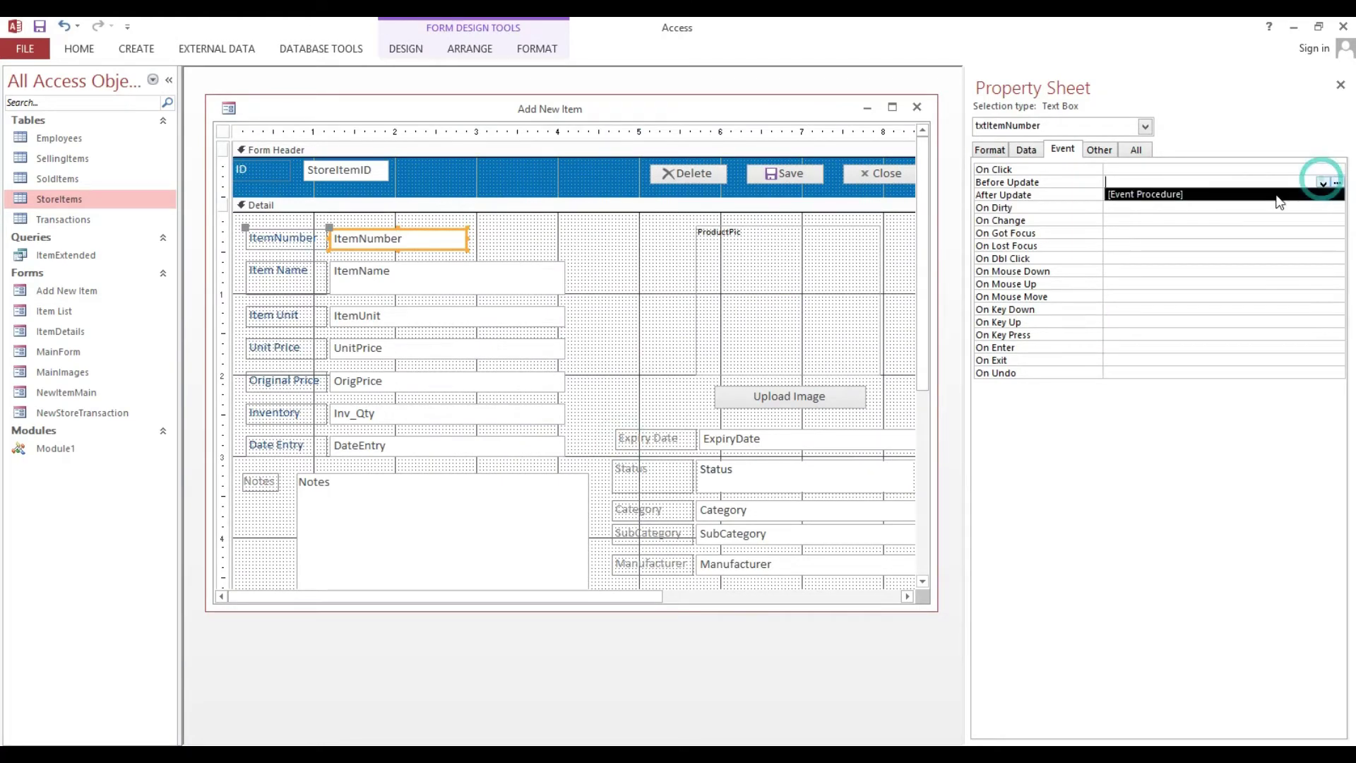
pyautogui.click(1218, 195)
pyautogui.click(1338, 186)
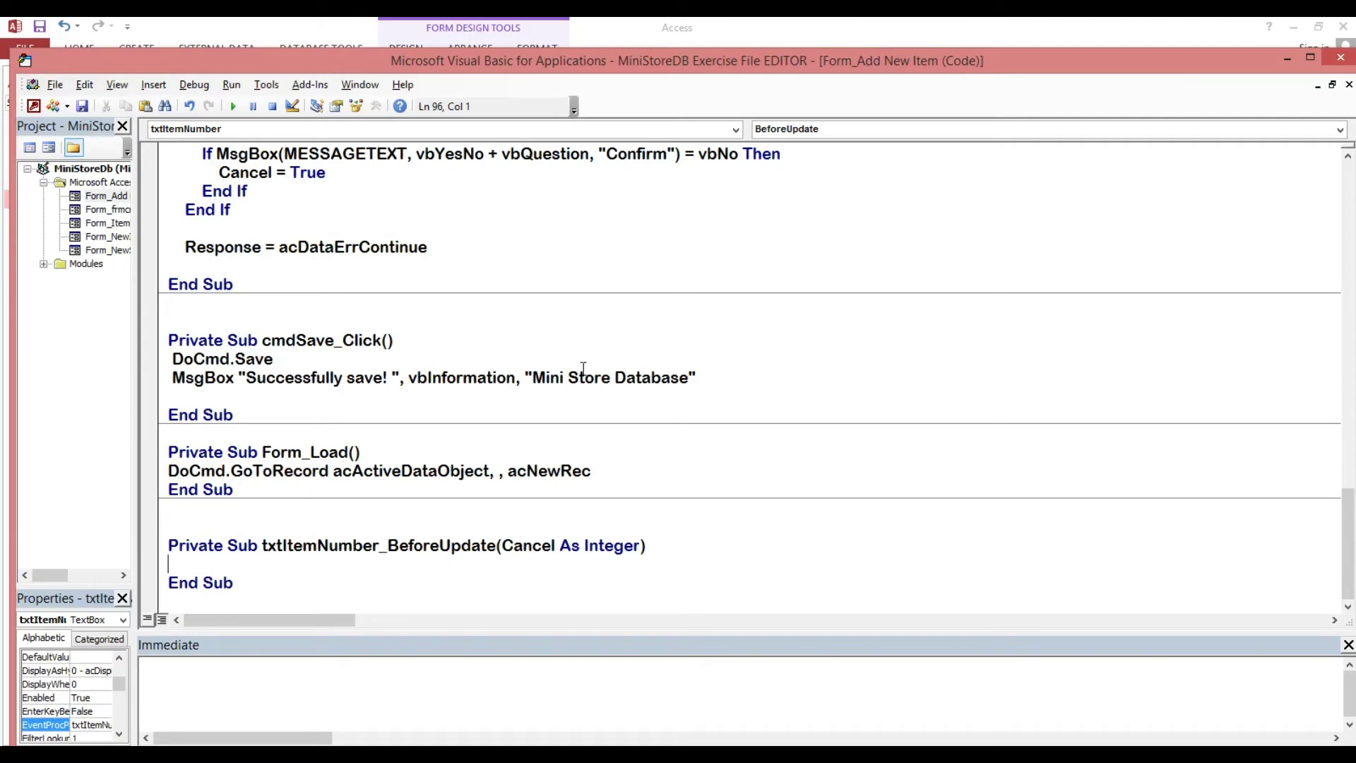
# Add blank lines below the BeforeUpdate procedure
pyautogui.press('Down')
pyautogui.press('Right')
pyautogui.press('Right')
pyautogui.press('Right')
pyautogui.press('Right')
pyautogui.press('Right')
pyautogui.press('Right')
pyautogui.press('Return')
pyautogui.press('Return')
pyautogui.press('Return')
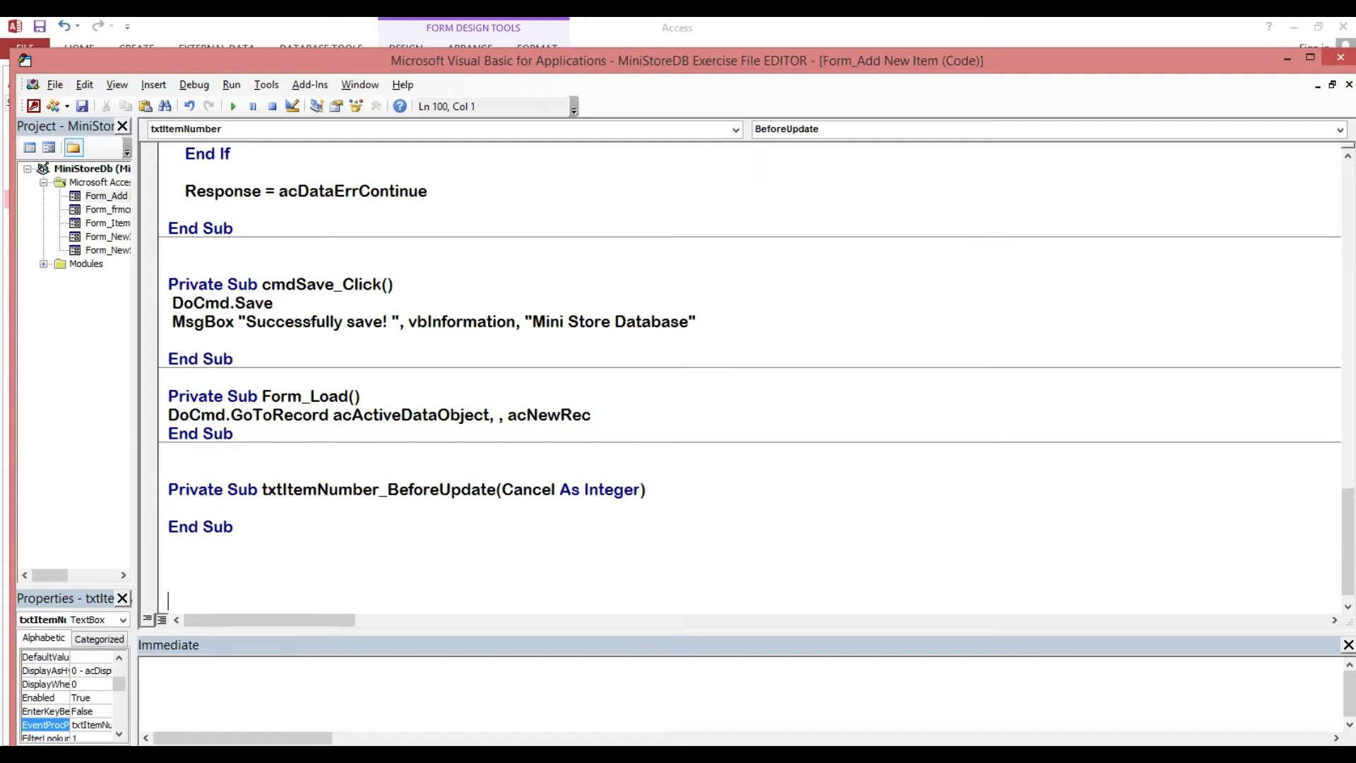
pyautogui.press('Return')
pyautogui.press('Return')
pyautogui.press('Return')
pyautogui.press('Return')
pyautogui.press('Return')
pyautogui.press('Return')
pyautogui.press('Return')
pyautogui.press('Return')
pyautogui.press('Return')
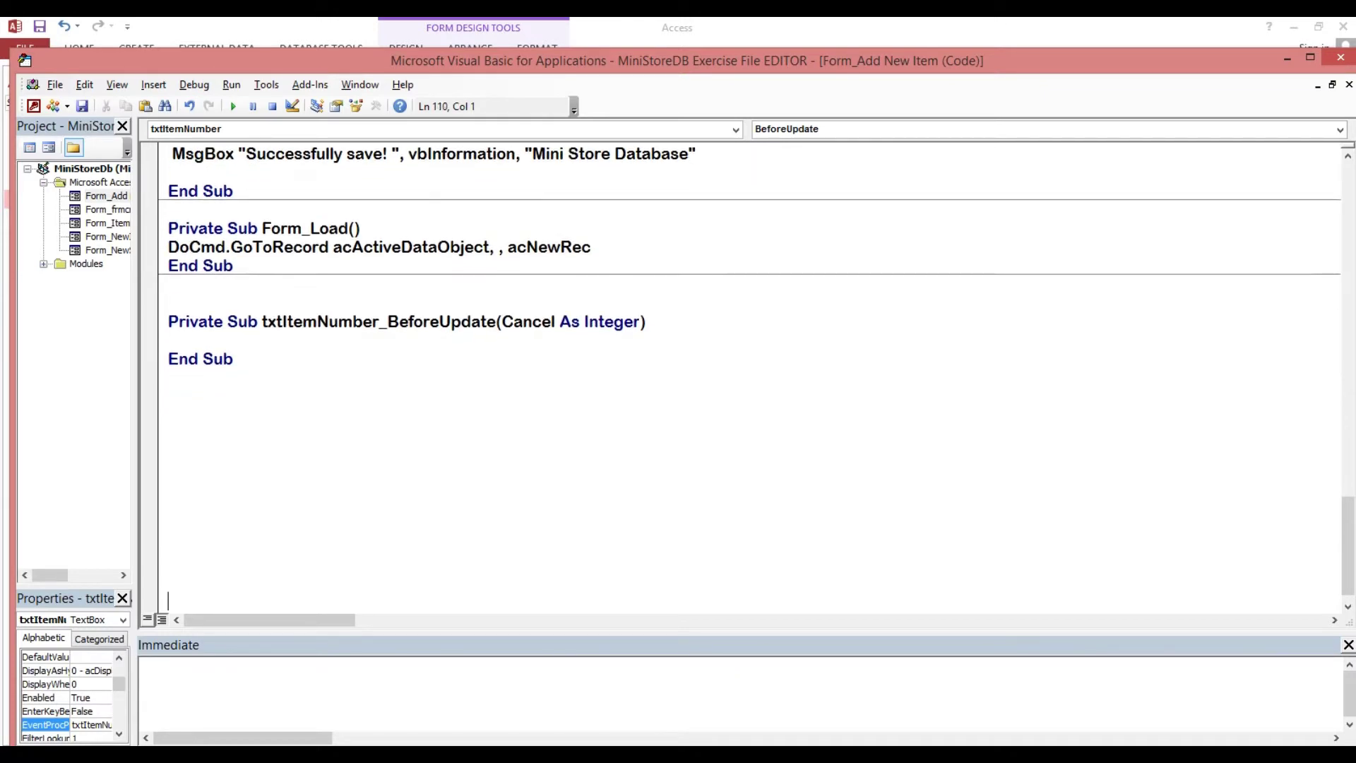
pyautogui.press('Return')
pyautogui.press('Return')
pyautogui.press('Return')
pyautogui.press('Return')
pyautogui.press('Return')
pyautogui.press('Return')
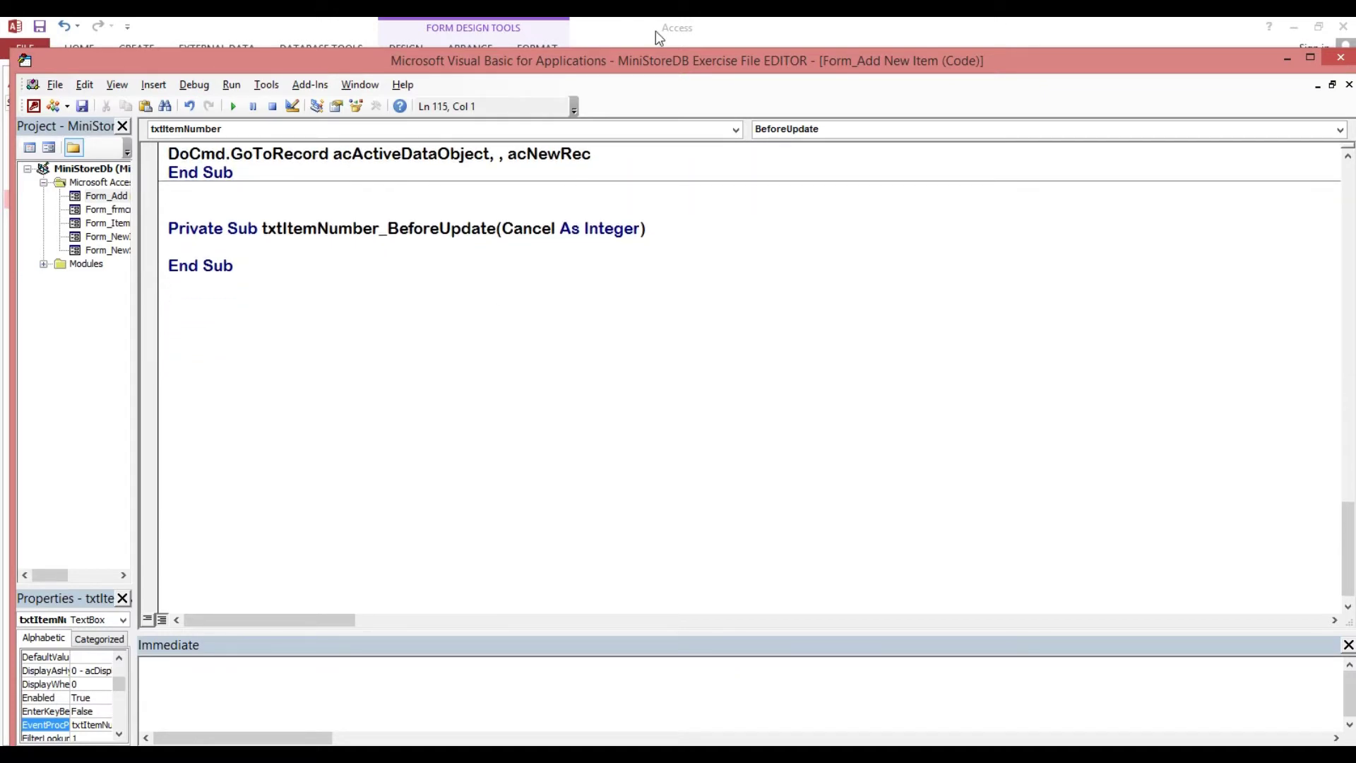
# Write On Error Resume Next inside the procedure and begin the DCount line over StoreItems
pyautogui.click(265, 250)
pyautogui.write('On')
pyautogui.write(' Erro')
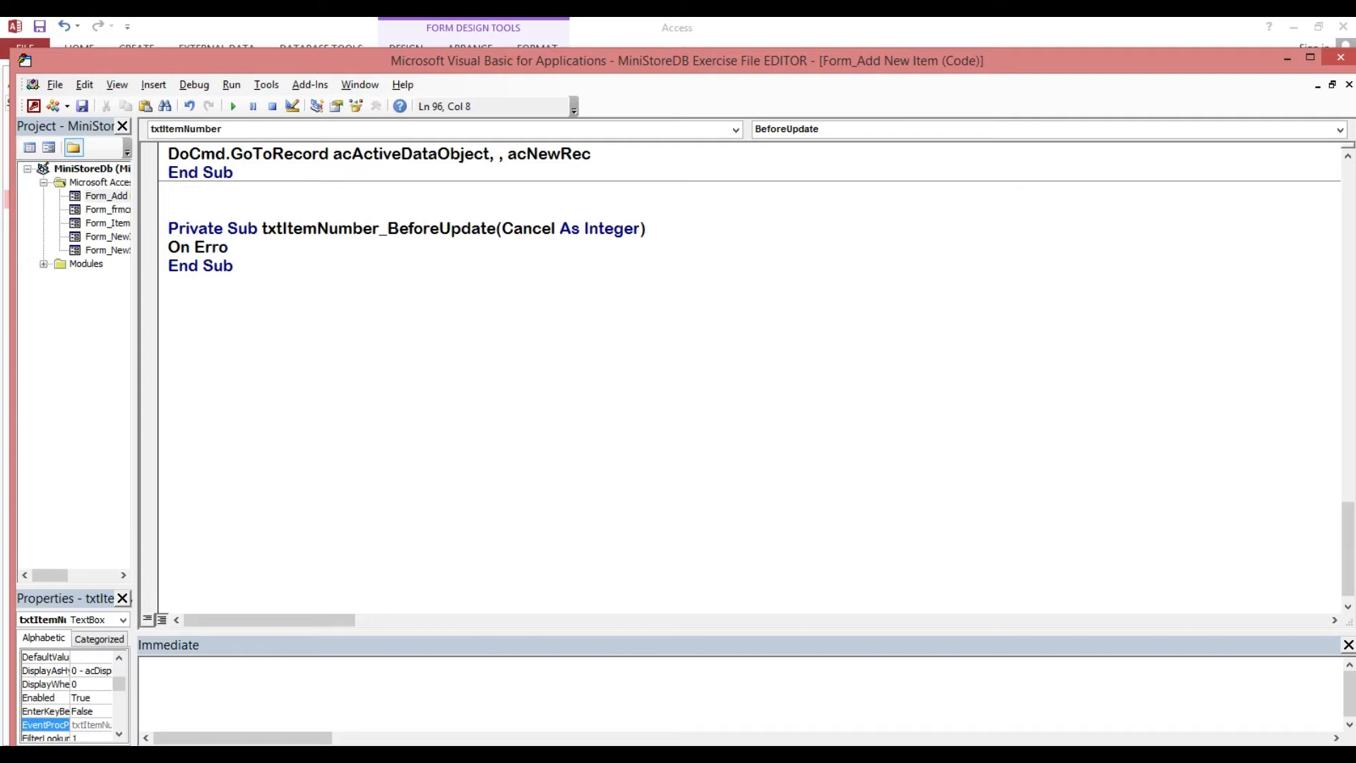
pyautogui.write('r Resume ')
pyautogui.write('Next')
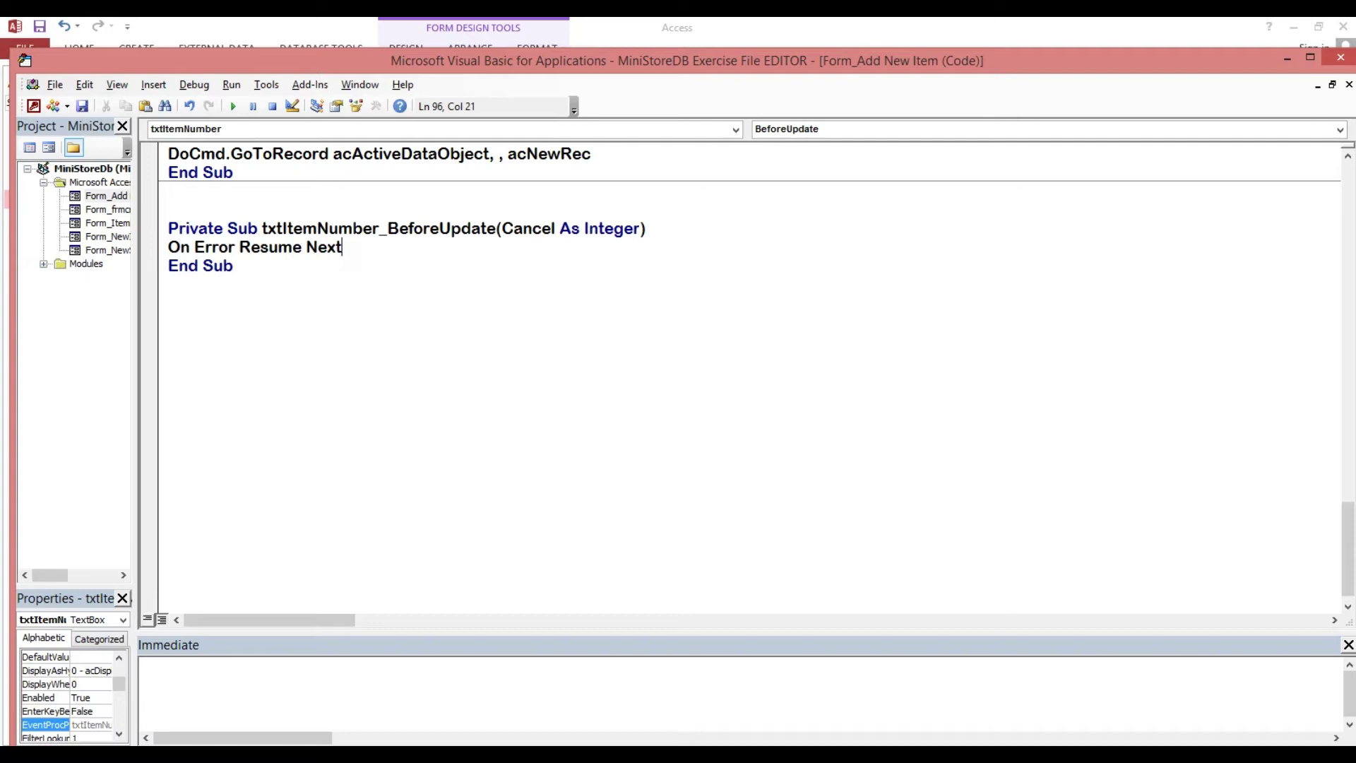
pyautogui.press('Return')
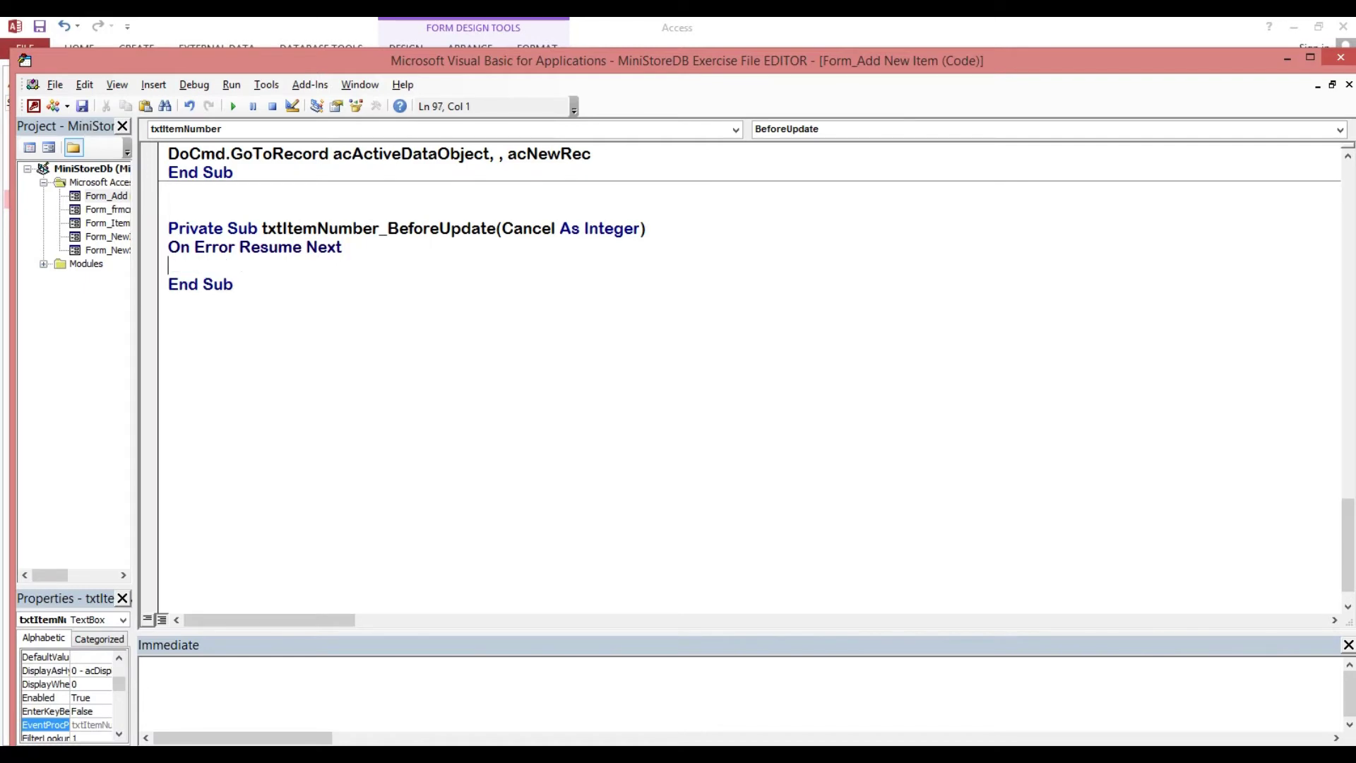
pyautogui.press('Return')
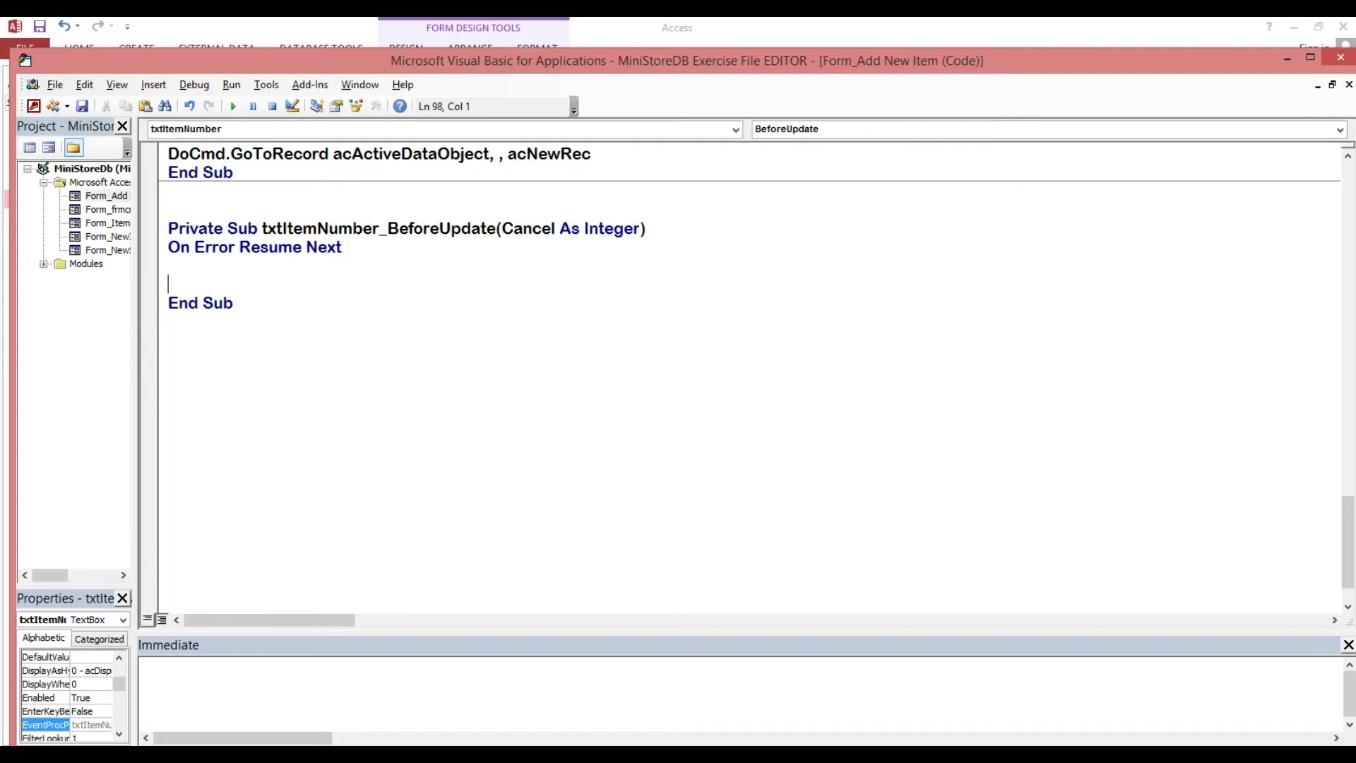
pyautogui.write('If')
pyautogui.write(' D')
pyautogui.write('C')
pyautogui.write('ount')
pyautogui.write('(')
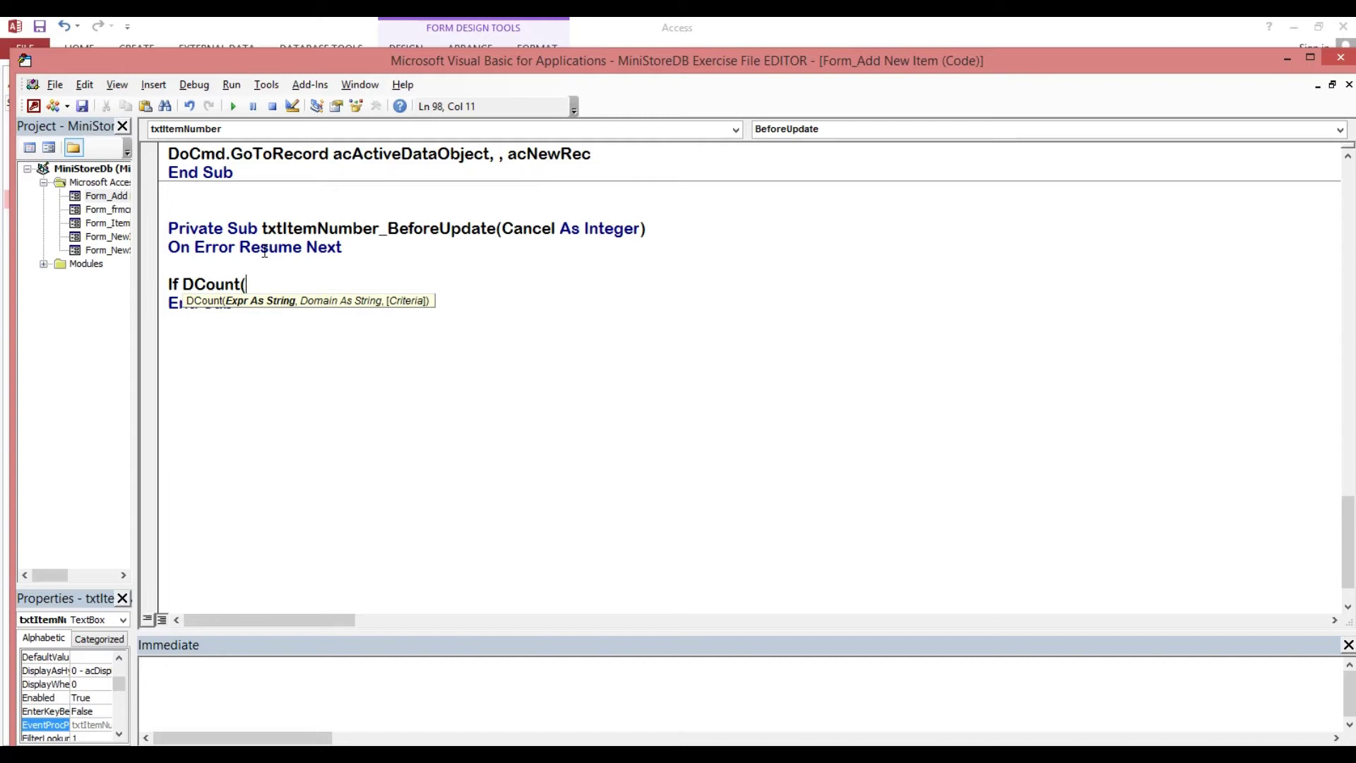
pyautogui.write('"')
pyautogui.write('*')
pyautogui.write('"')
pyautogui.write(',')
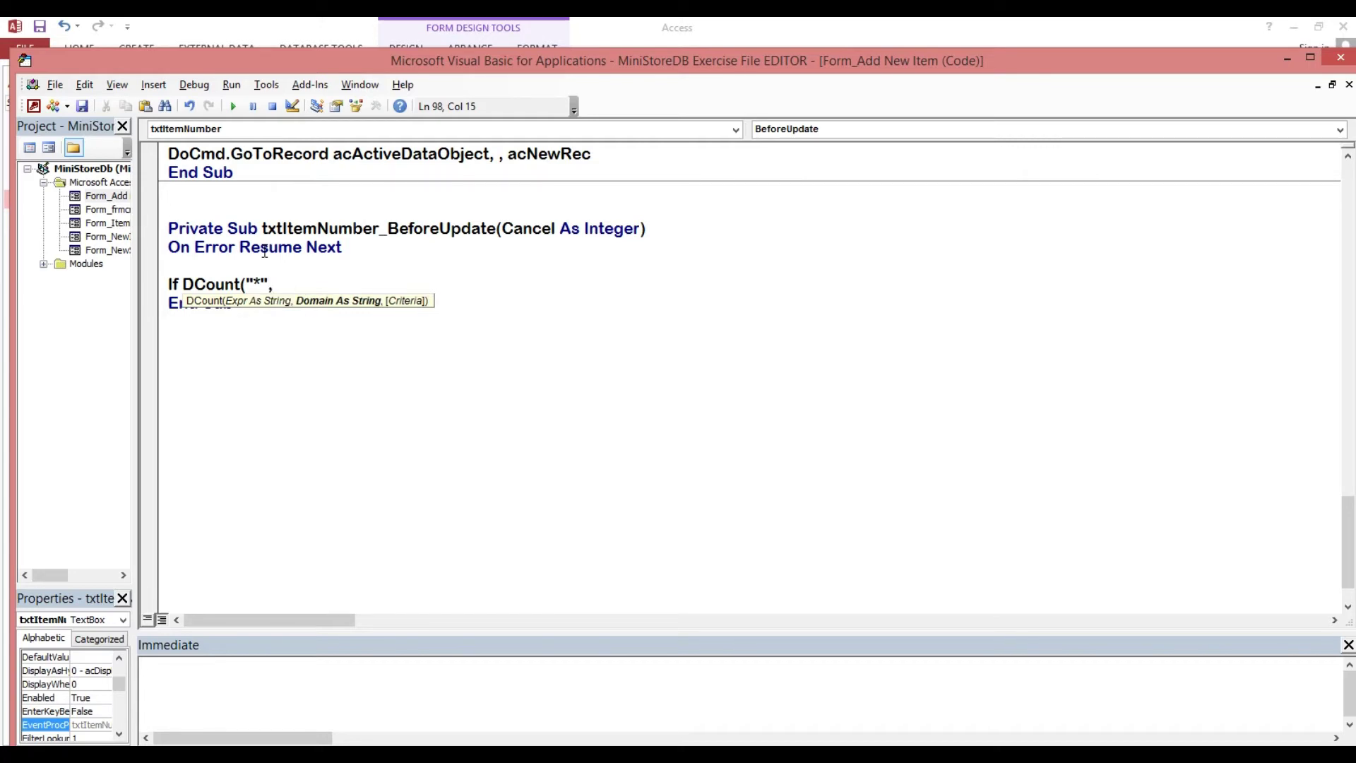
pyautogui.write('"')
pyautogui.moveTo(181, 59); pyautogui.dragTo(386, 69)
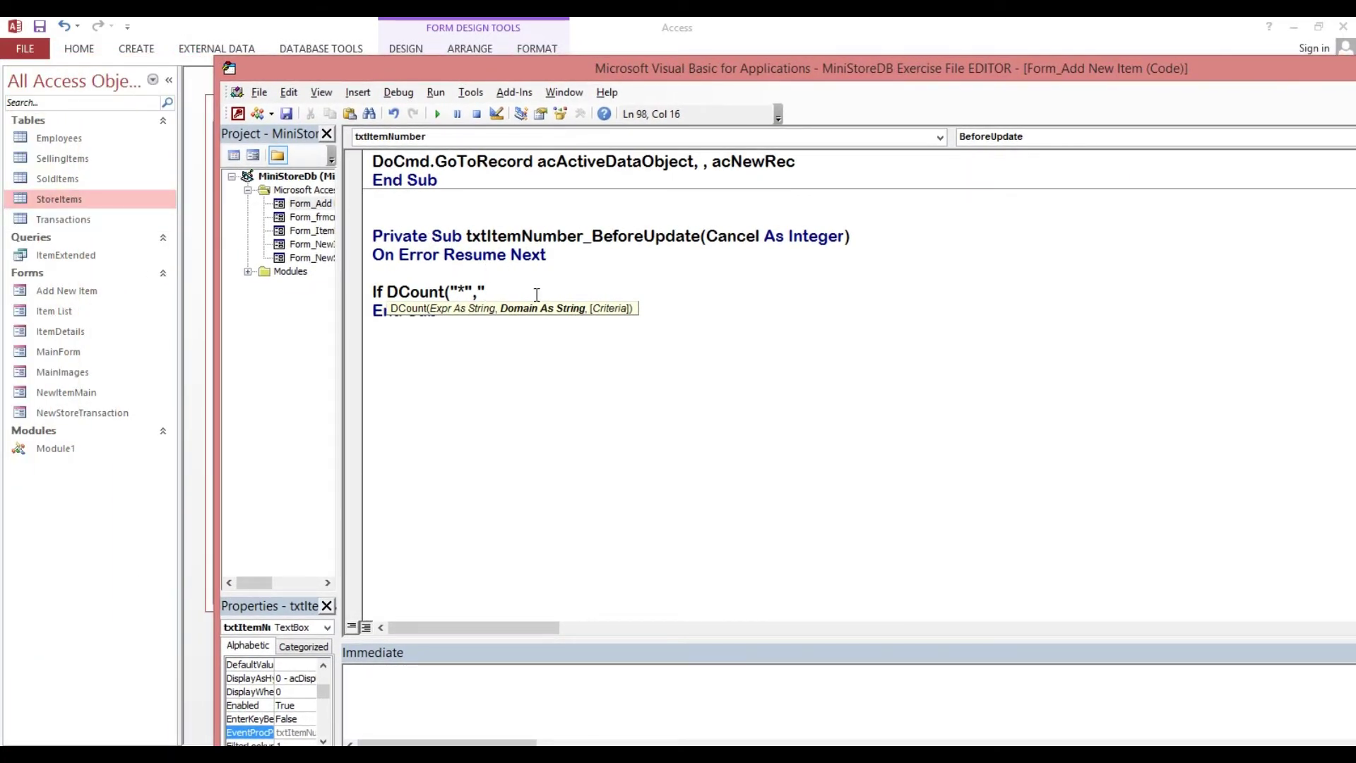
pyautogui.write('S')
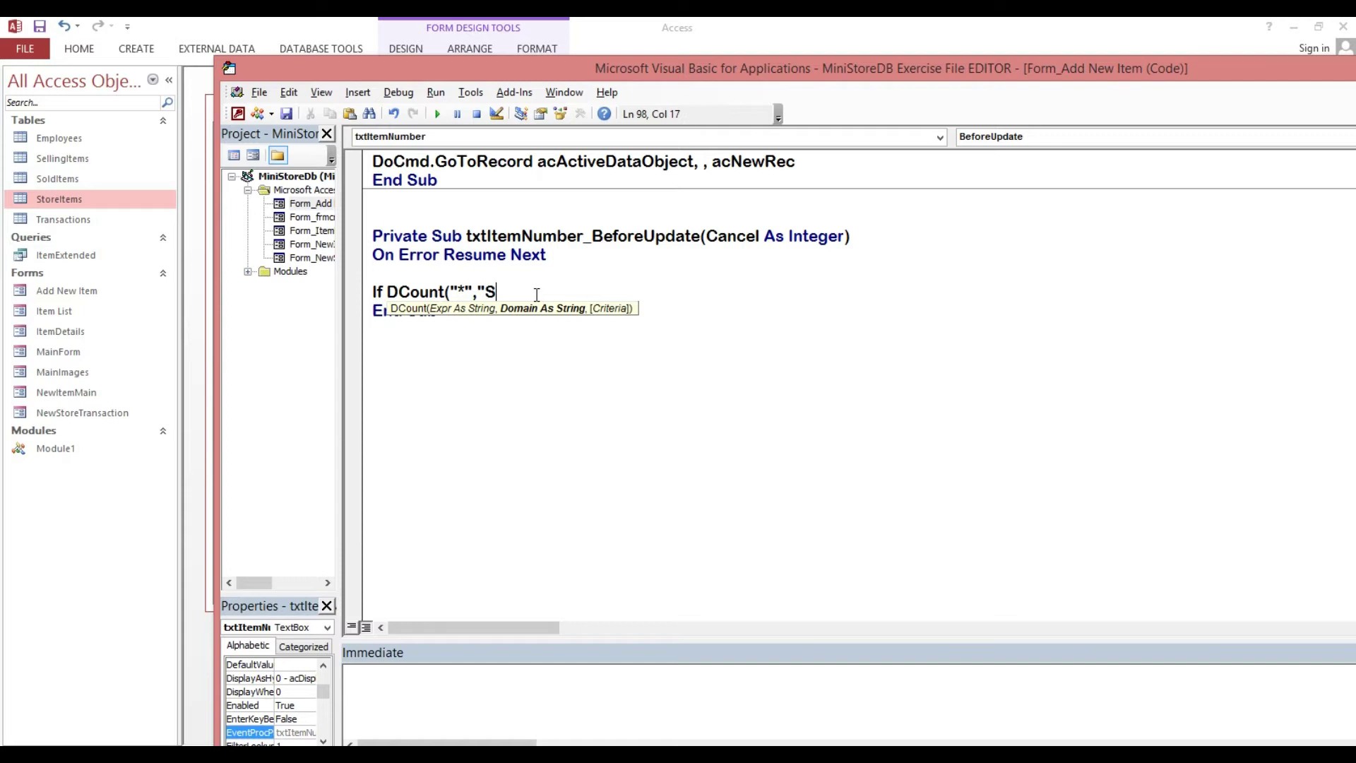
pyautogui.write('toreI')
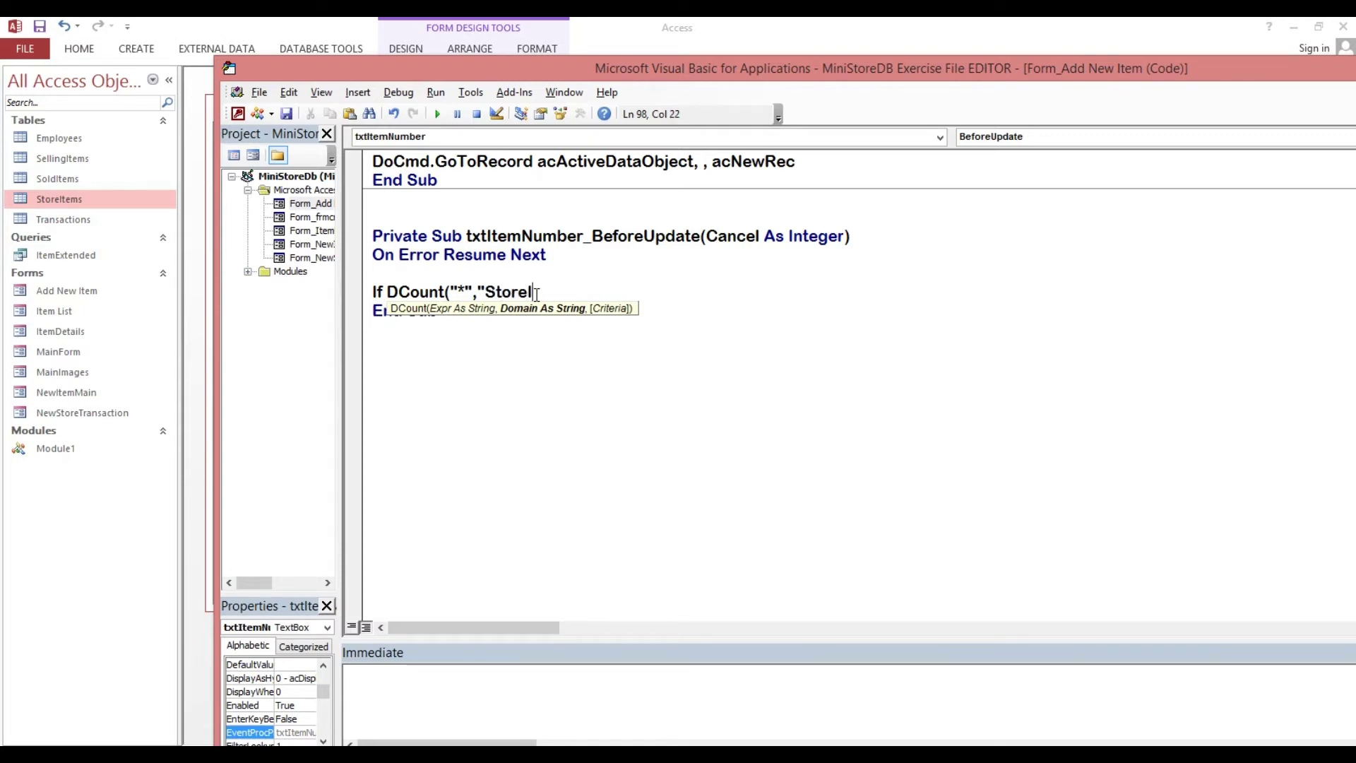
pyautogui.write('tems')
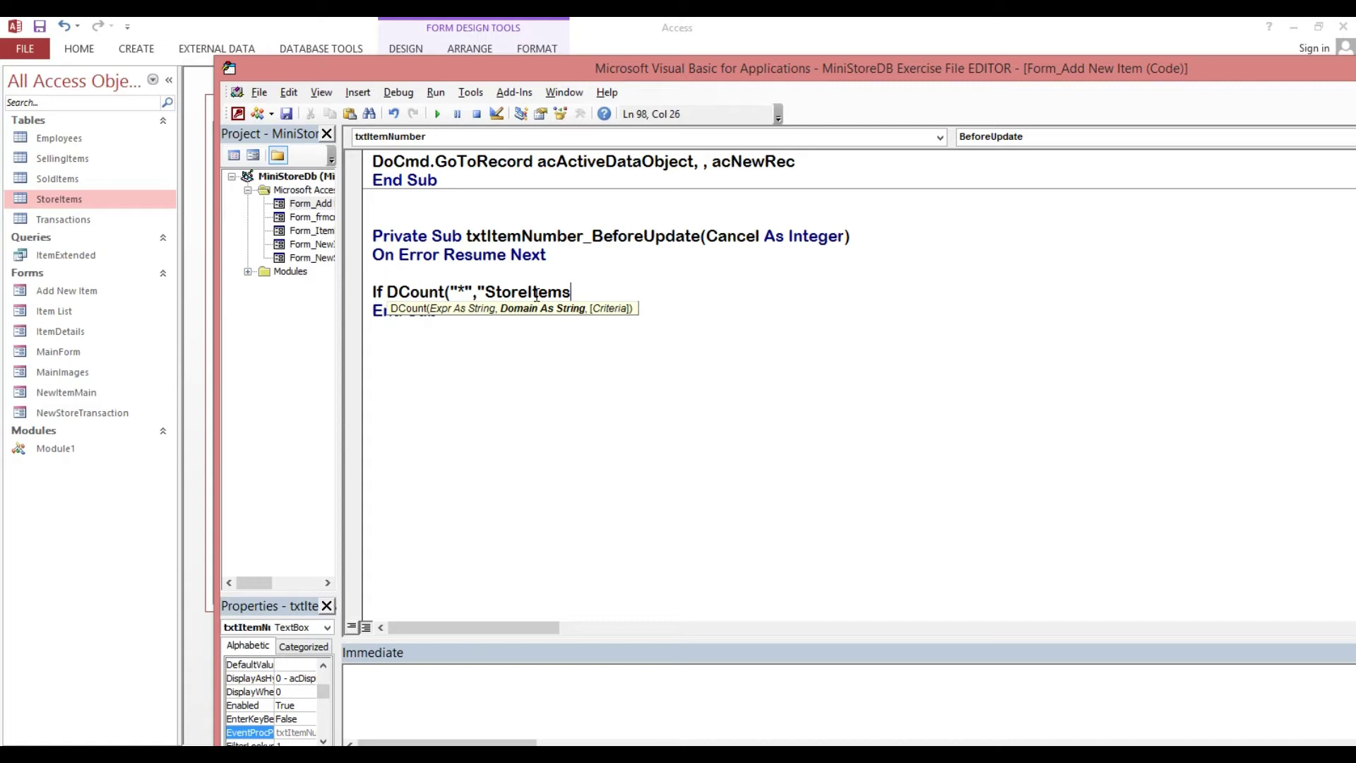
pyautogui.write('"')
pyautogui.write(',')
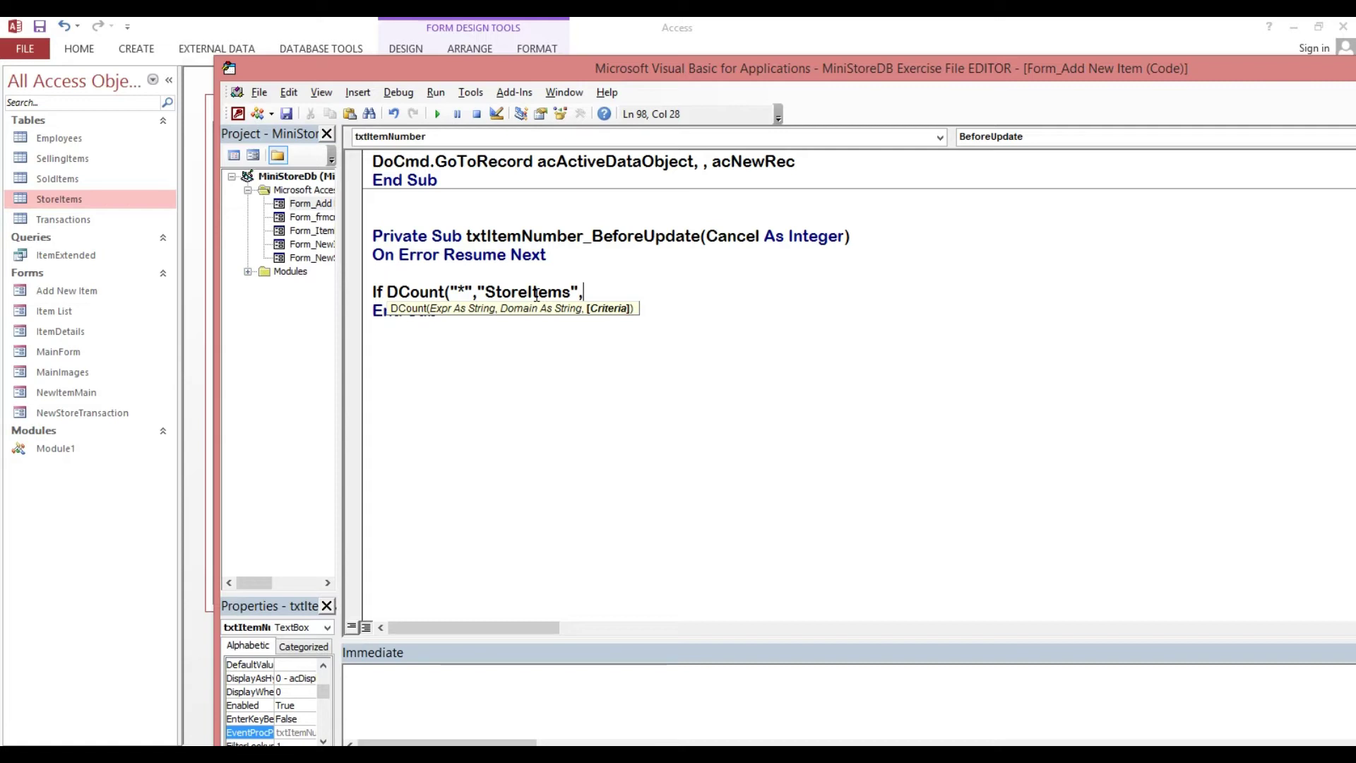
pyautogui.write('"')
pyautogui.write('Item')
# Inspect the ItemNumber field in StoreItems design, close it, and return to the unfinished DCount line
pyautogui.rightClick(58, 199)
pyautogui.click(117, 225)
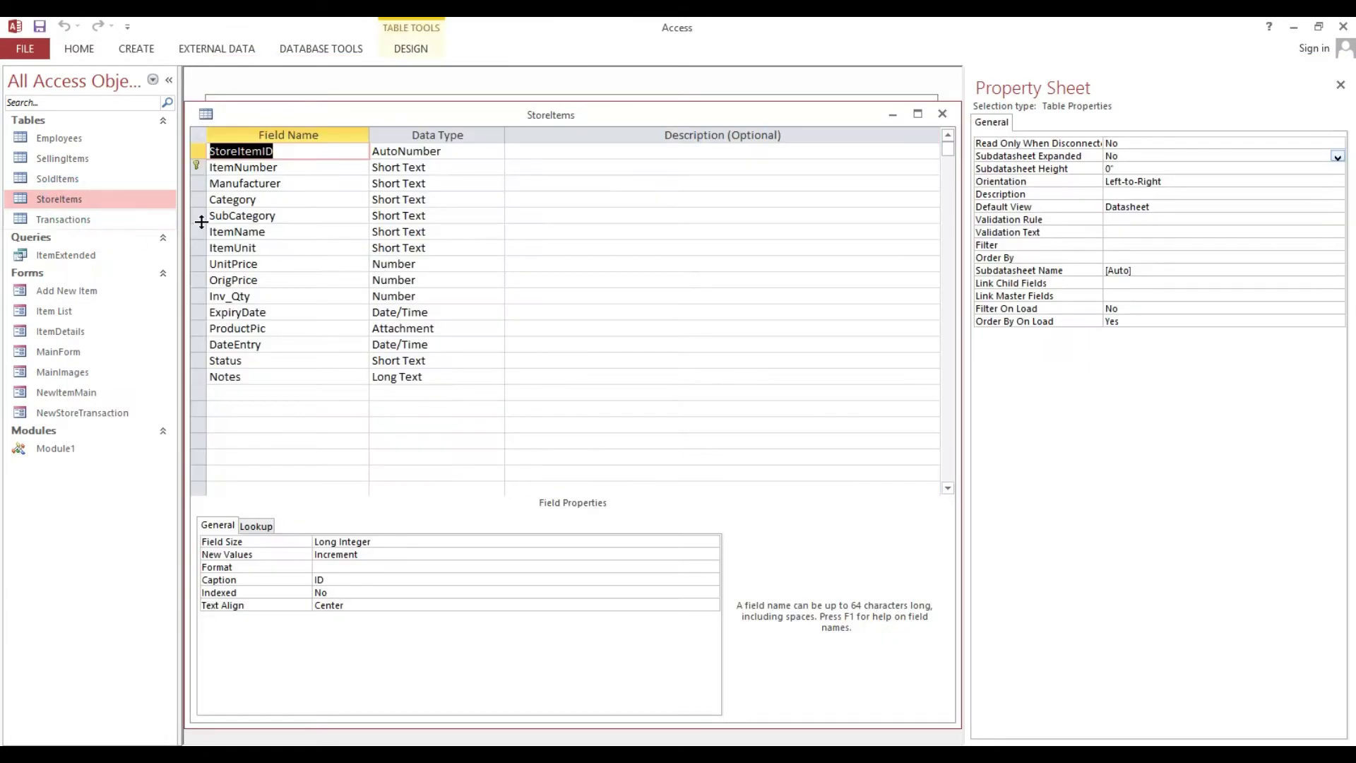
pyautogui.click(217, 168)
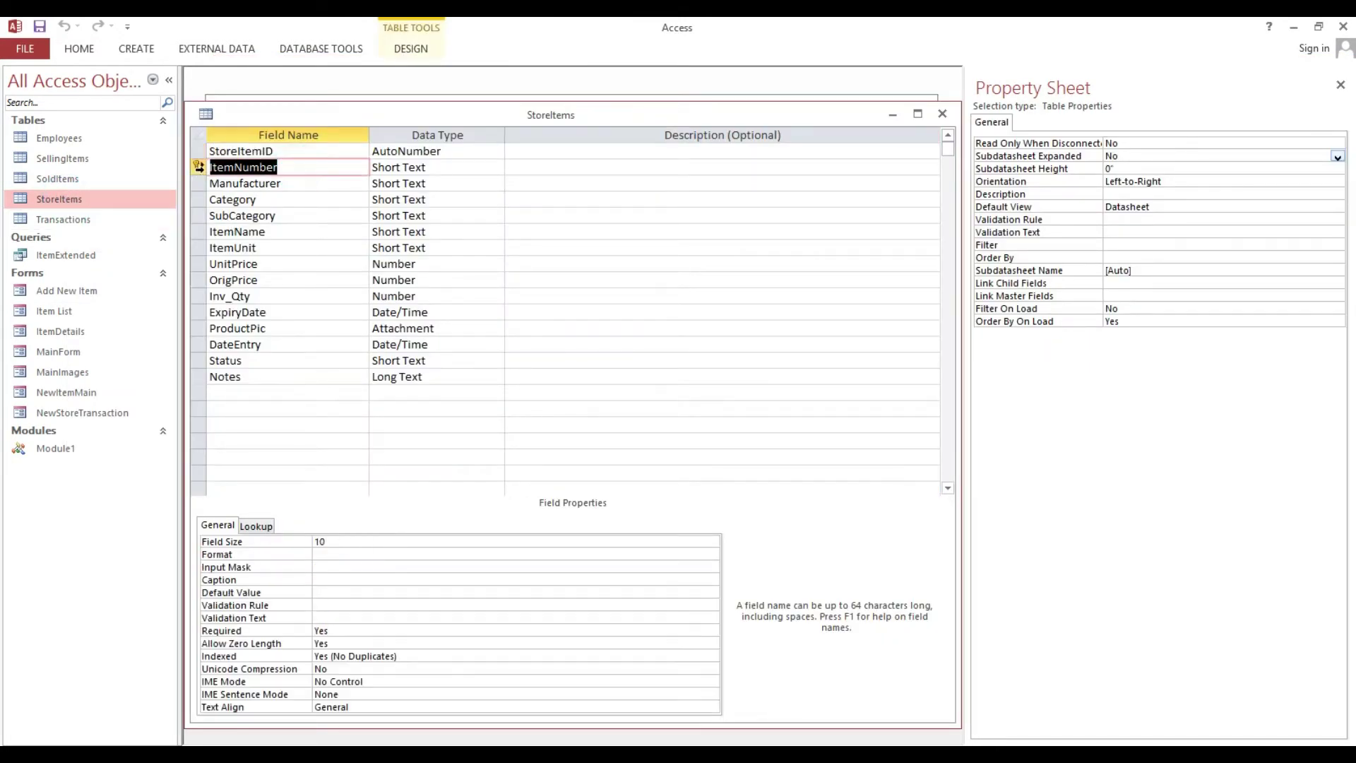
pyautogui.click(943, 113)
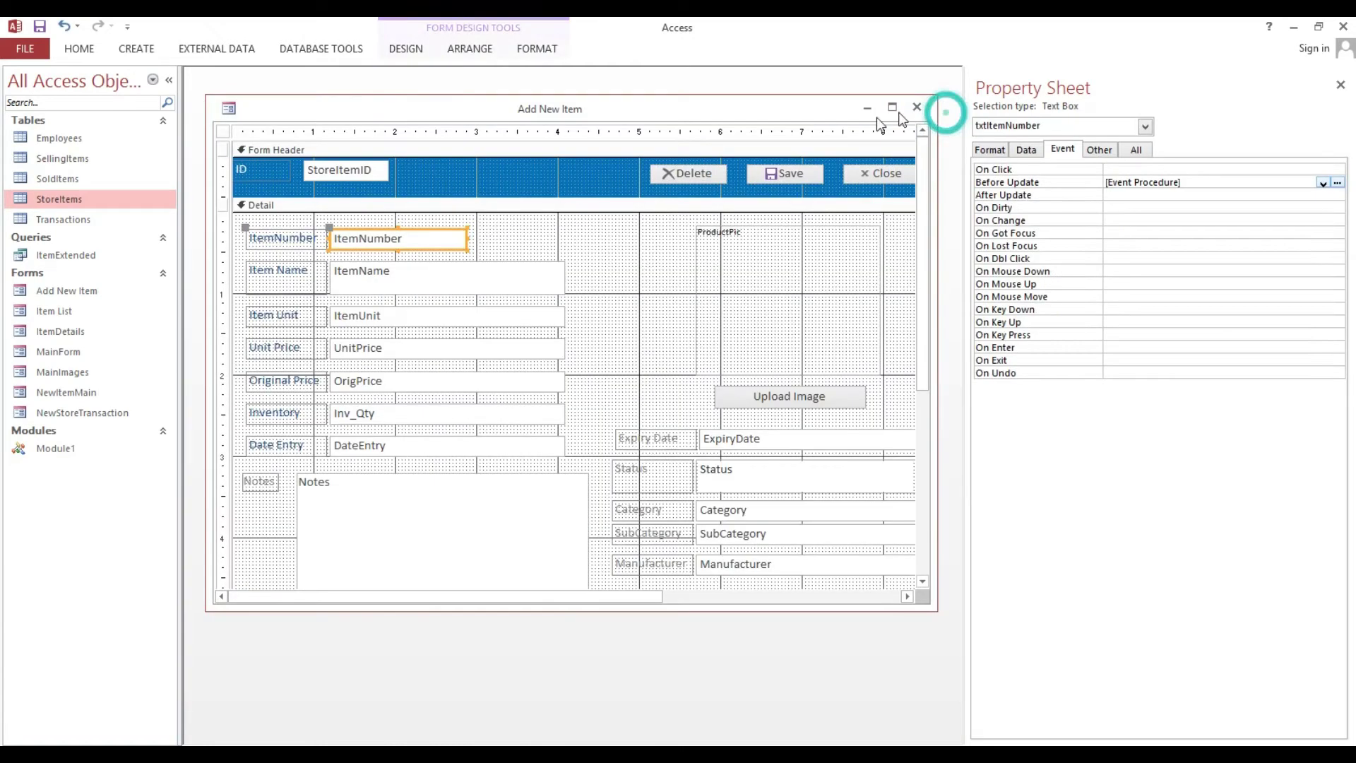
pyautogui.click(1337, 183)
pyautogui.click(652, 239)
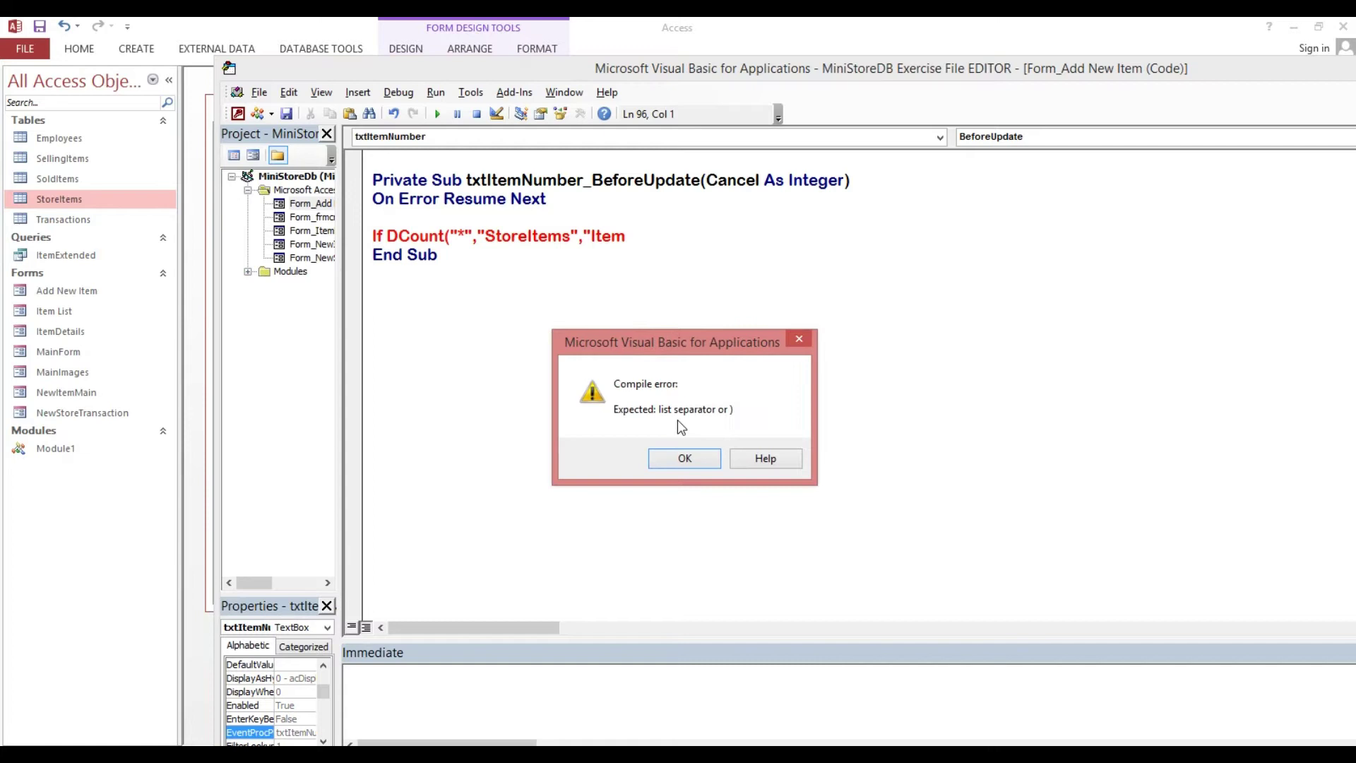
# Dismiss the compile error and change the criteria to ItemNumber='" & Me.txtItemNumber.Value & "'
pyautogui.click(684, 459)
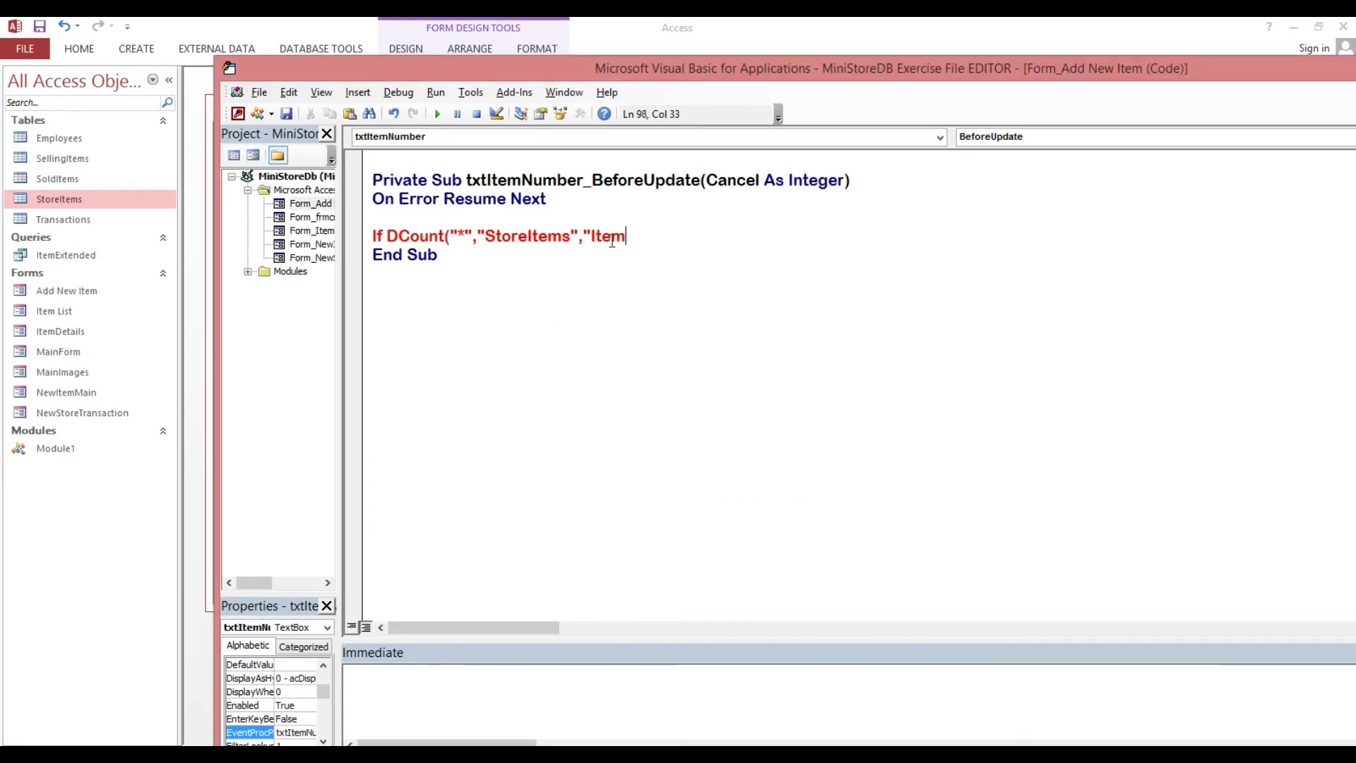
pyautogui.doubleClick(595, 238)
pyautogui.write('ItemNumber')
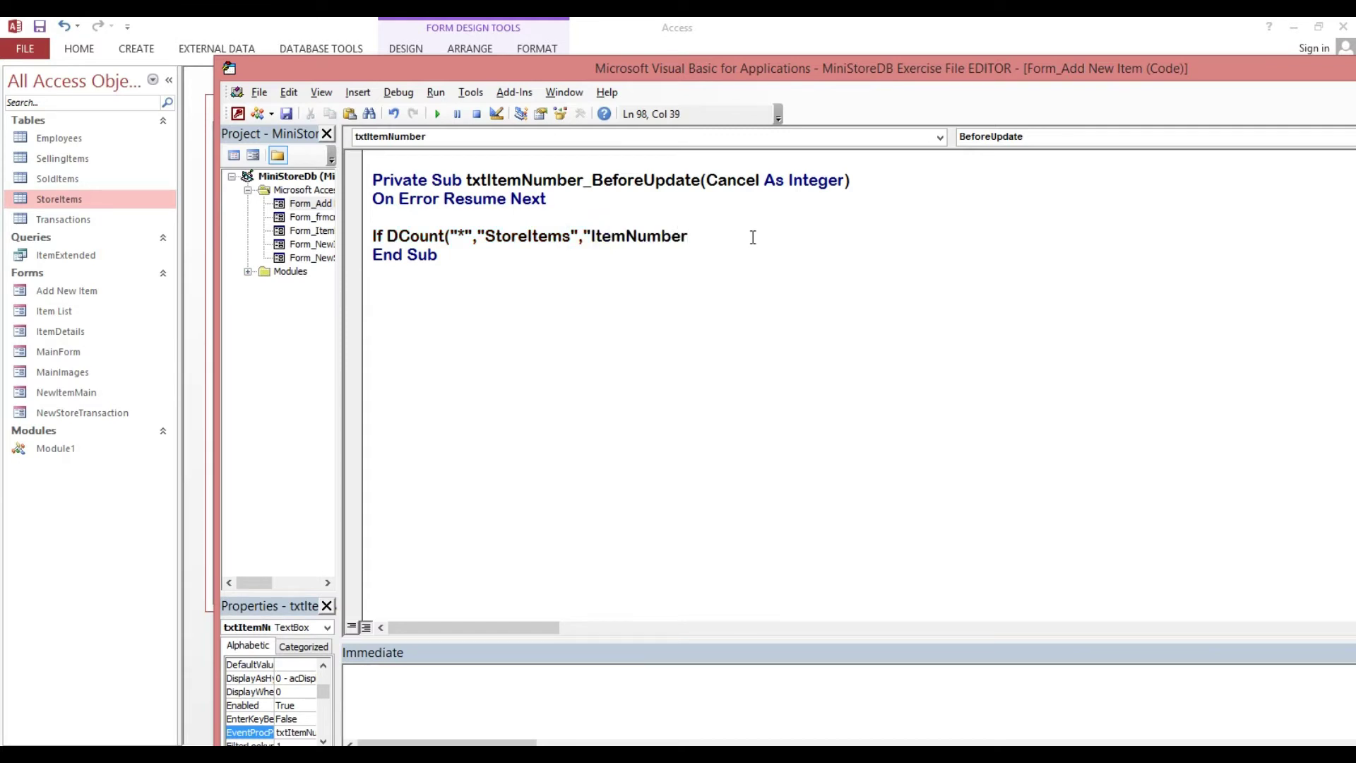
pyautogui.write('=')
pyautogui.write("'")
pyautogui.write('"')
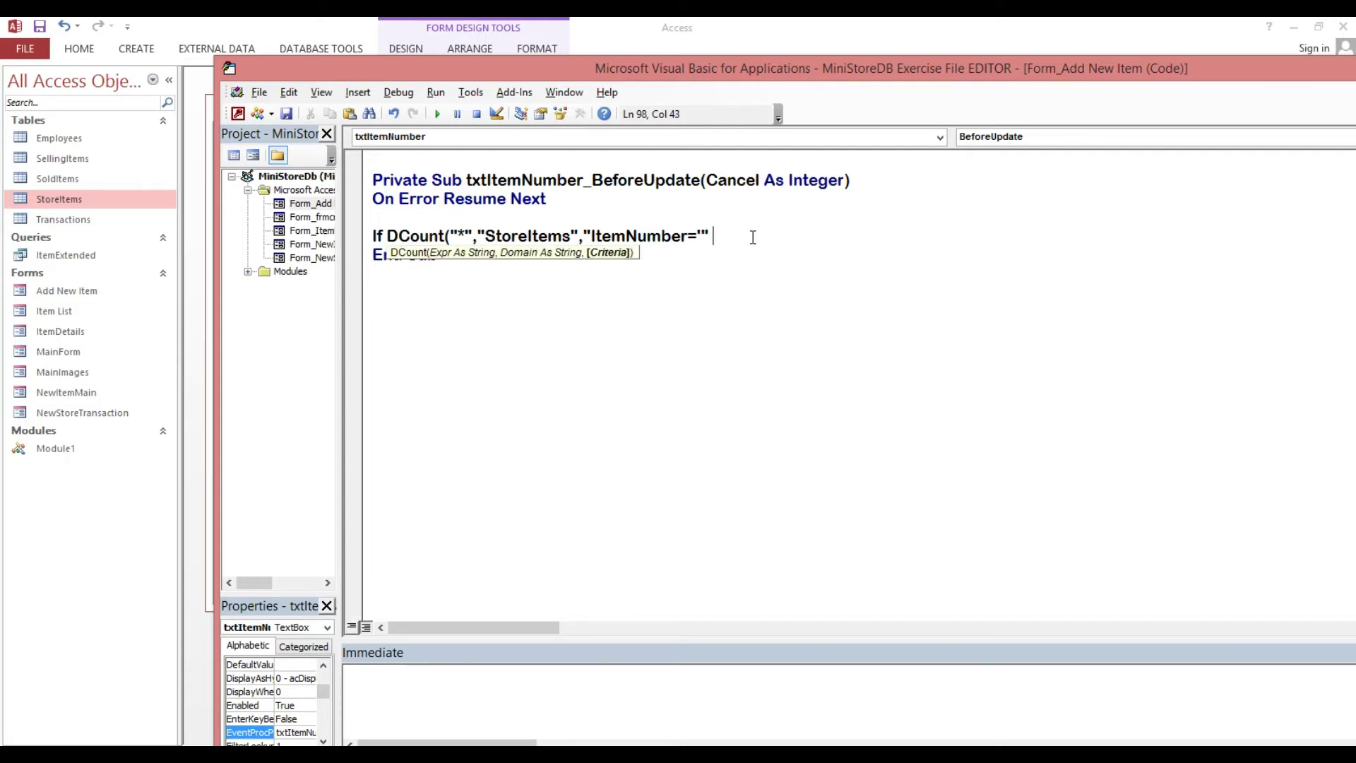
pyautogui.write(' &')
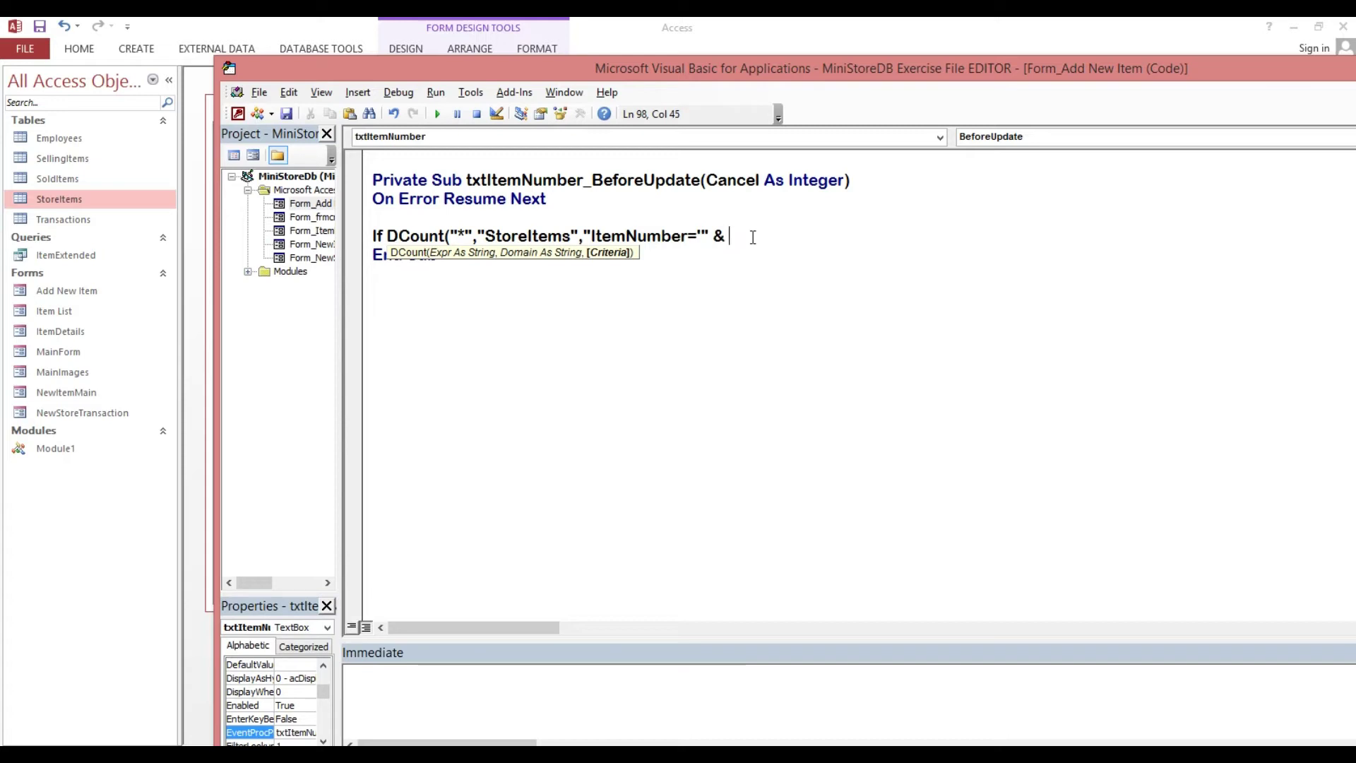
pyautogui.write('Me')
pyautogui.write('.tx')
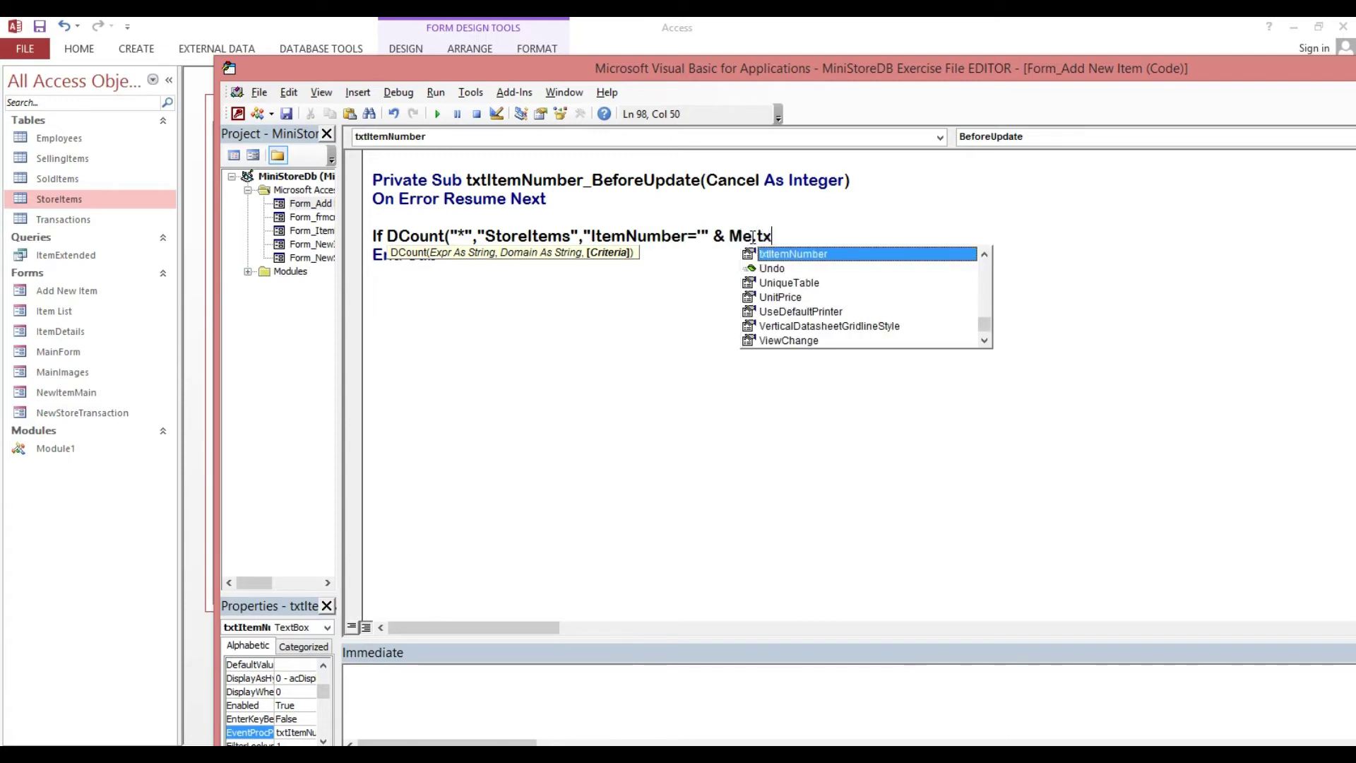
pyautogui.write('t')
pyautogui.press('Tab')
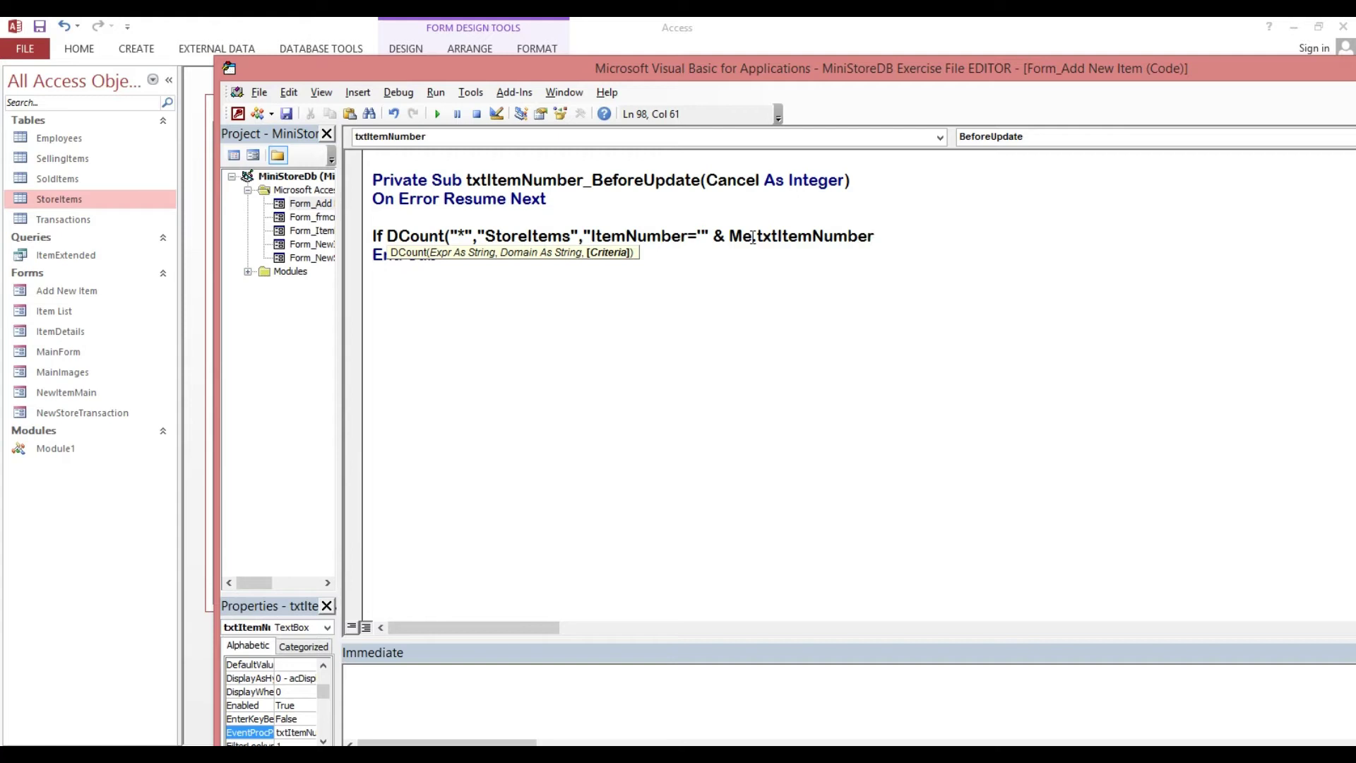
pyautogui.write('.')
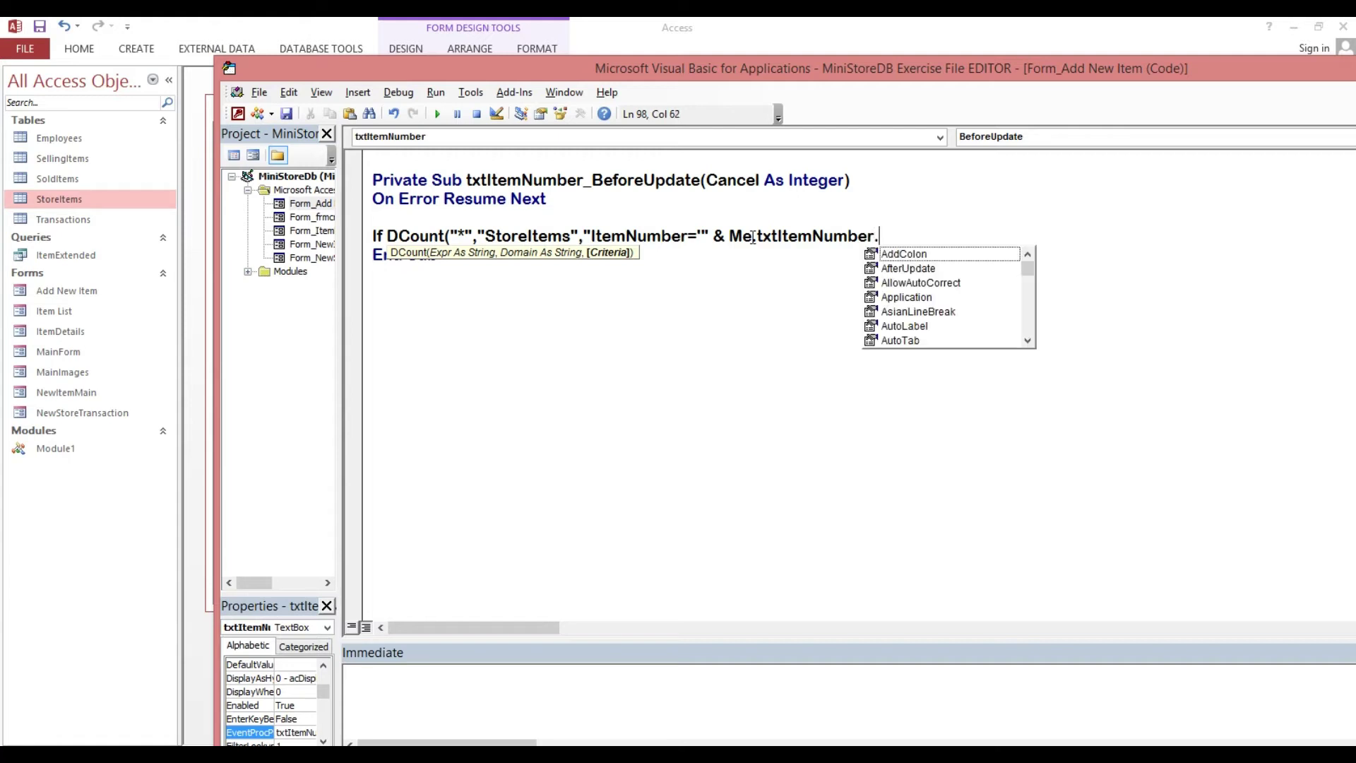
pyautogui.write('val')
pyautogui.press('Tab')
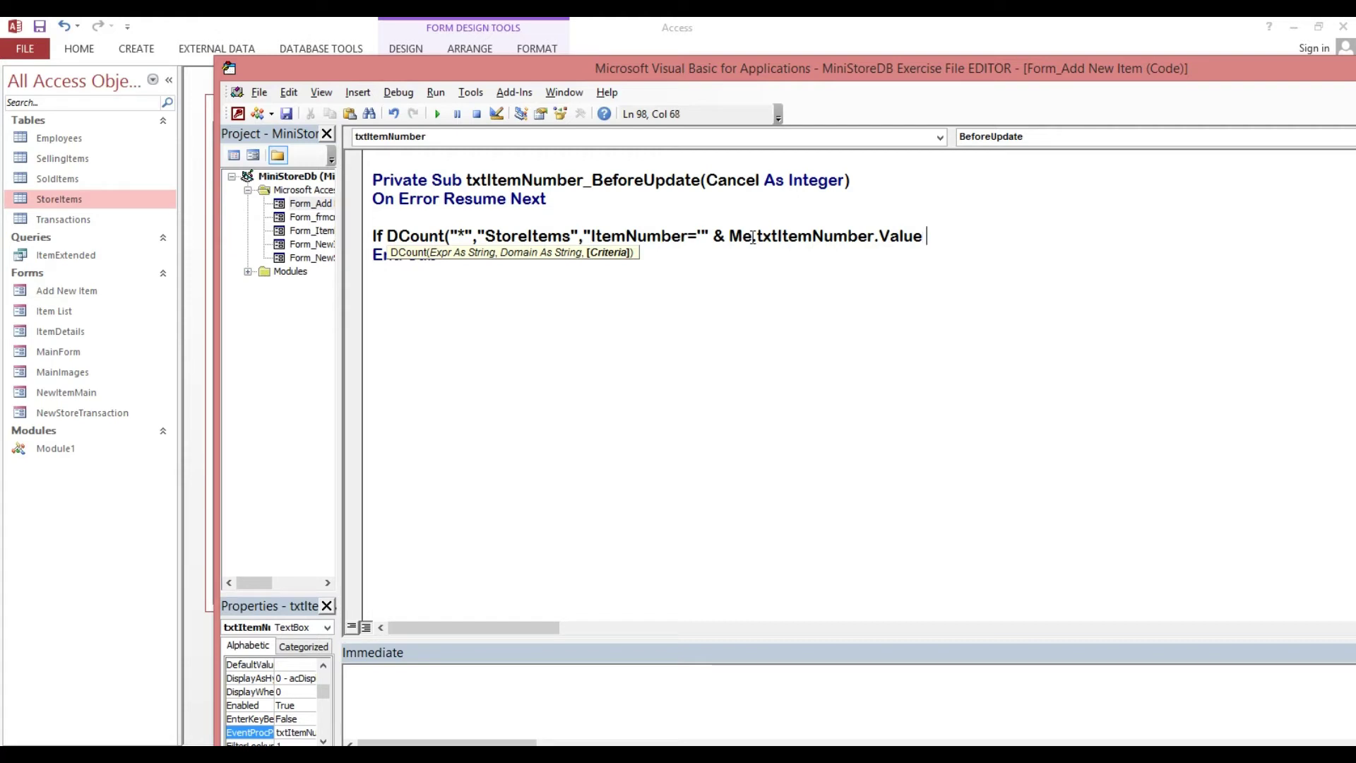
pyautogui.write('&')
pyautogui.write(' "')
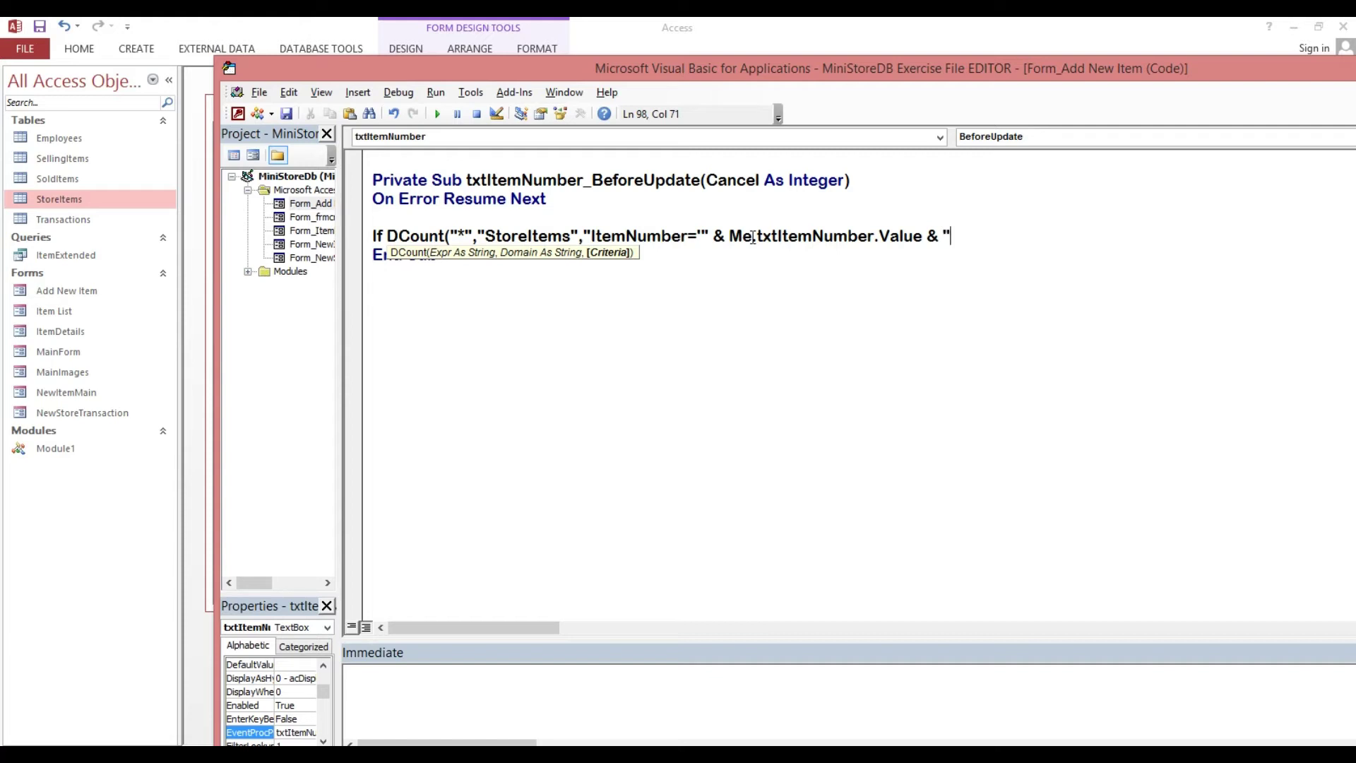
pyautogui.write("'")
pyautogui.write(' and')
pyautogui.write('It')
pyautogui.write('emN')
pyautogui.write('umber')
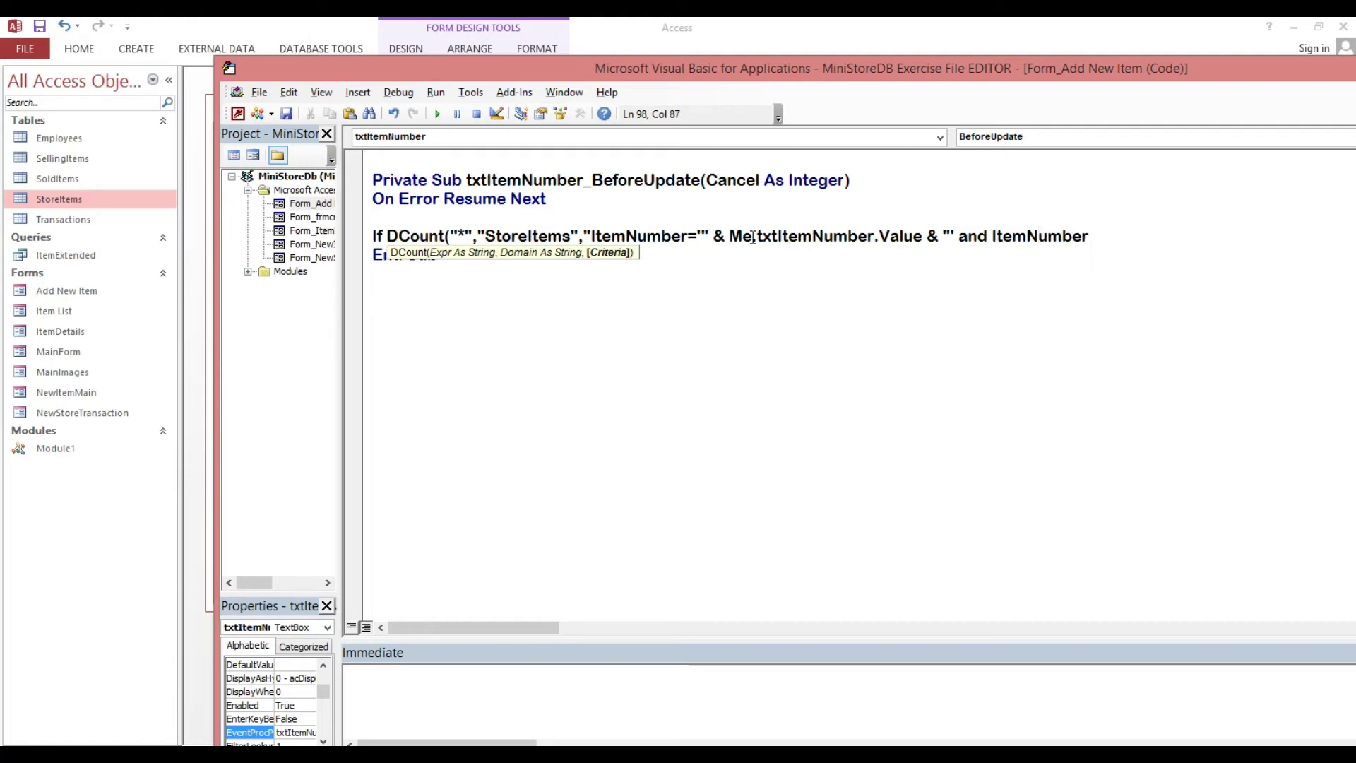
pyautogui.write('=')
pyautogui.write("'")
pyautogui.write('"')
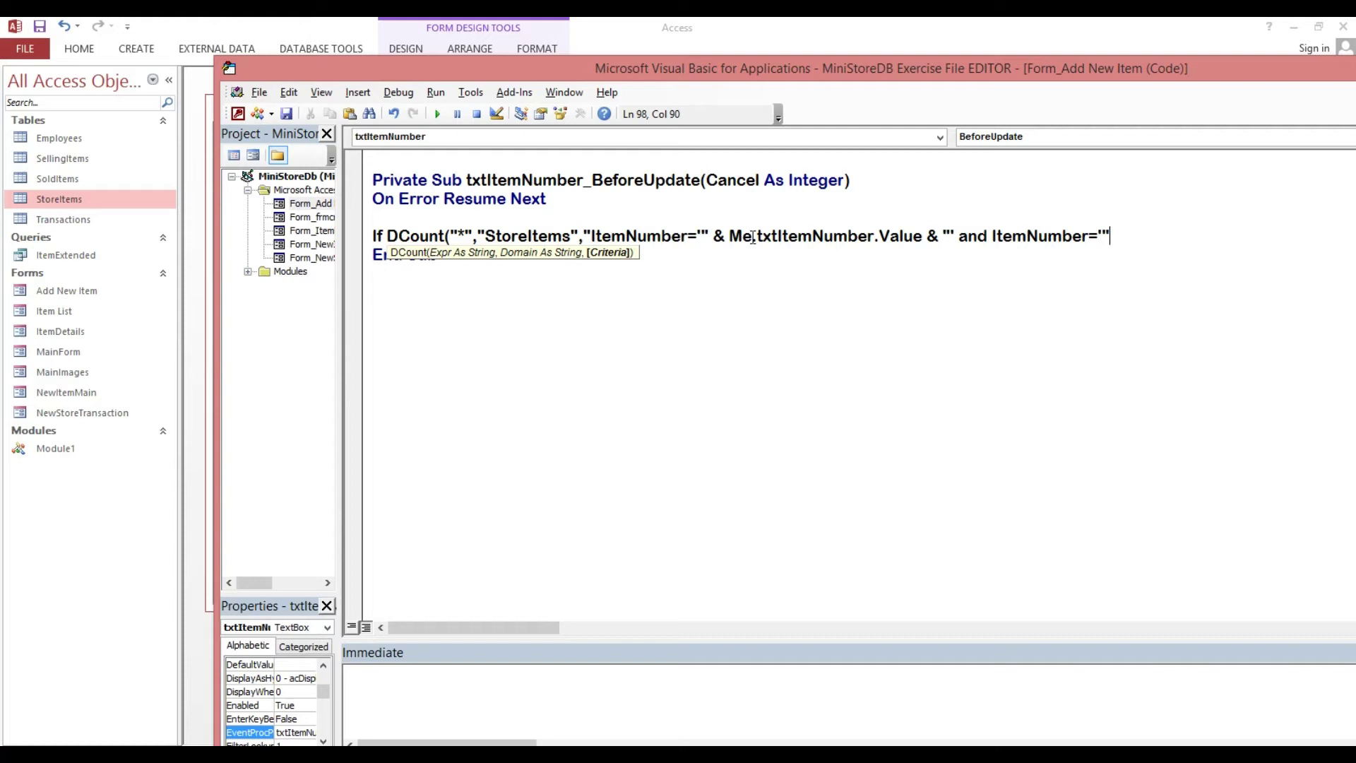
pyautogui.write(' &')
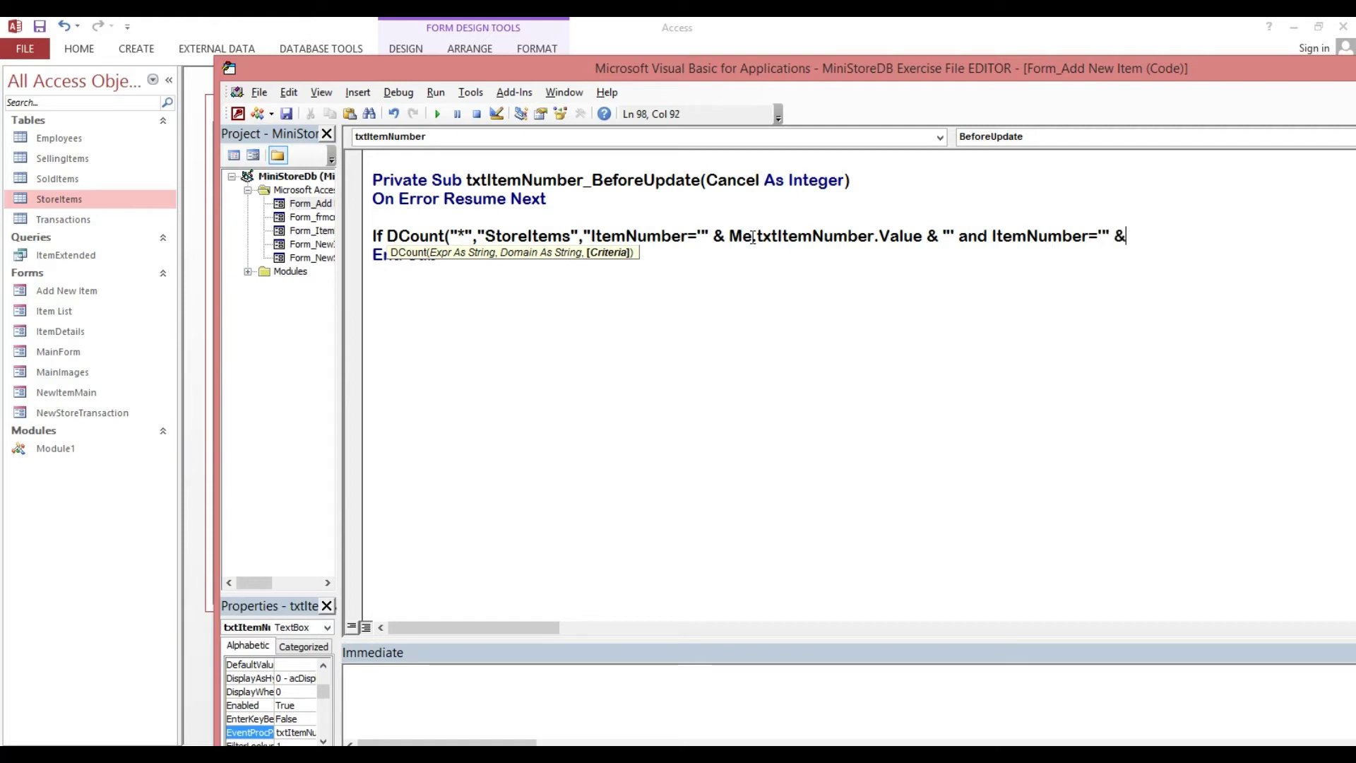
pyautogui.write(' Me.')
pyautogui.write('txt')
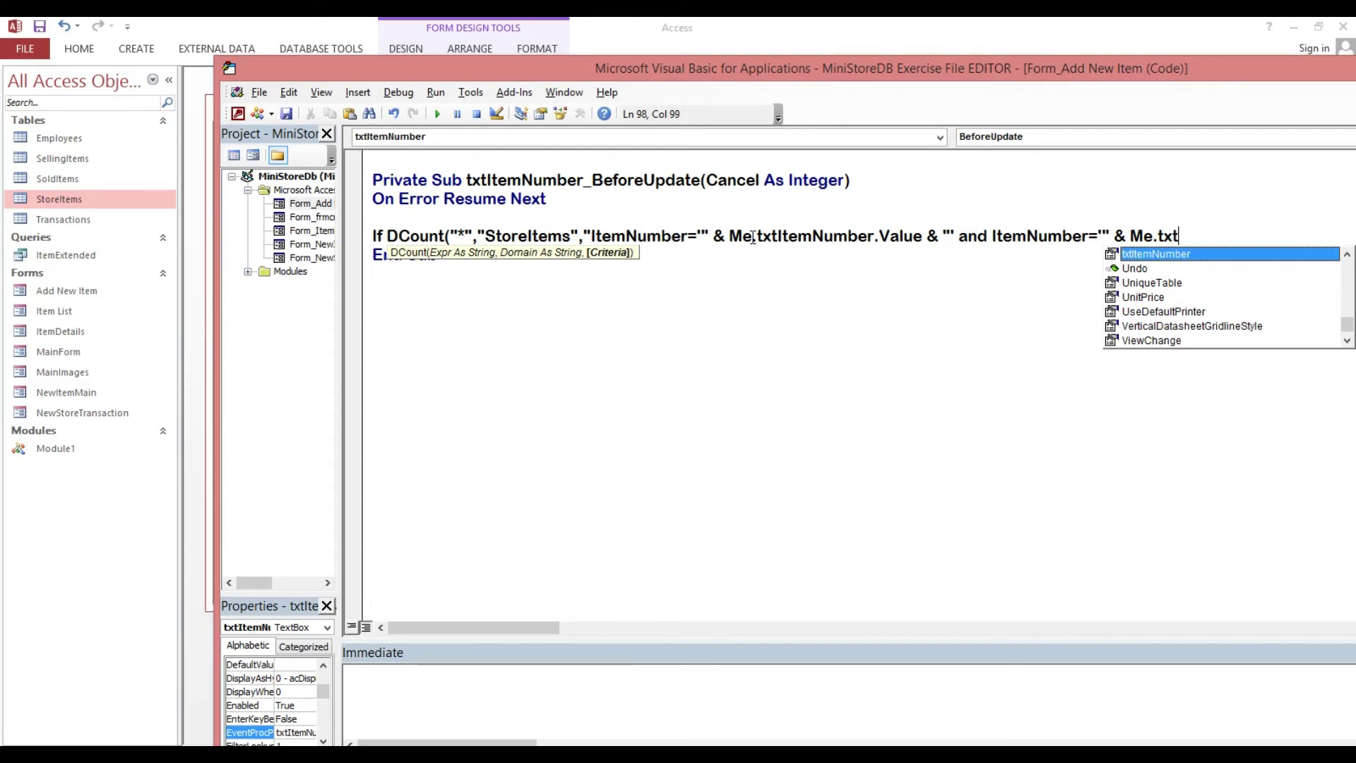
# Finish the DCount criteria string and end the If line with "> 0 Then"
pyautogui.press('Tab')
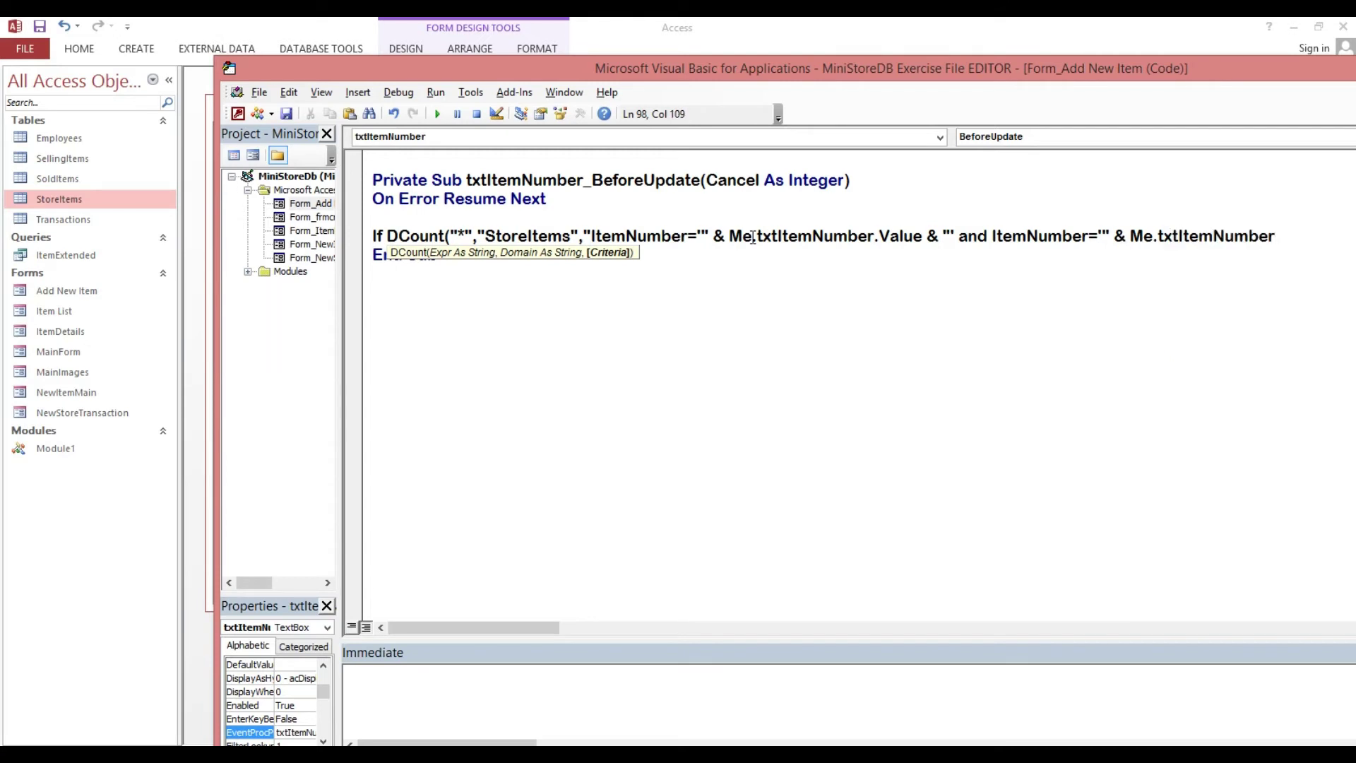
pyautogui.write('.va')
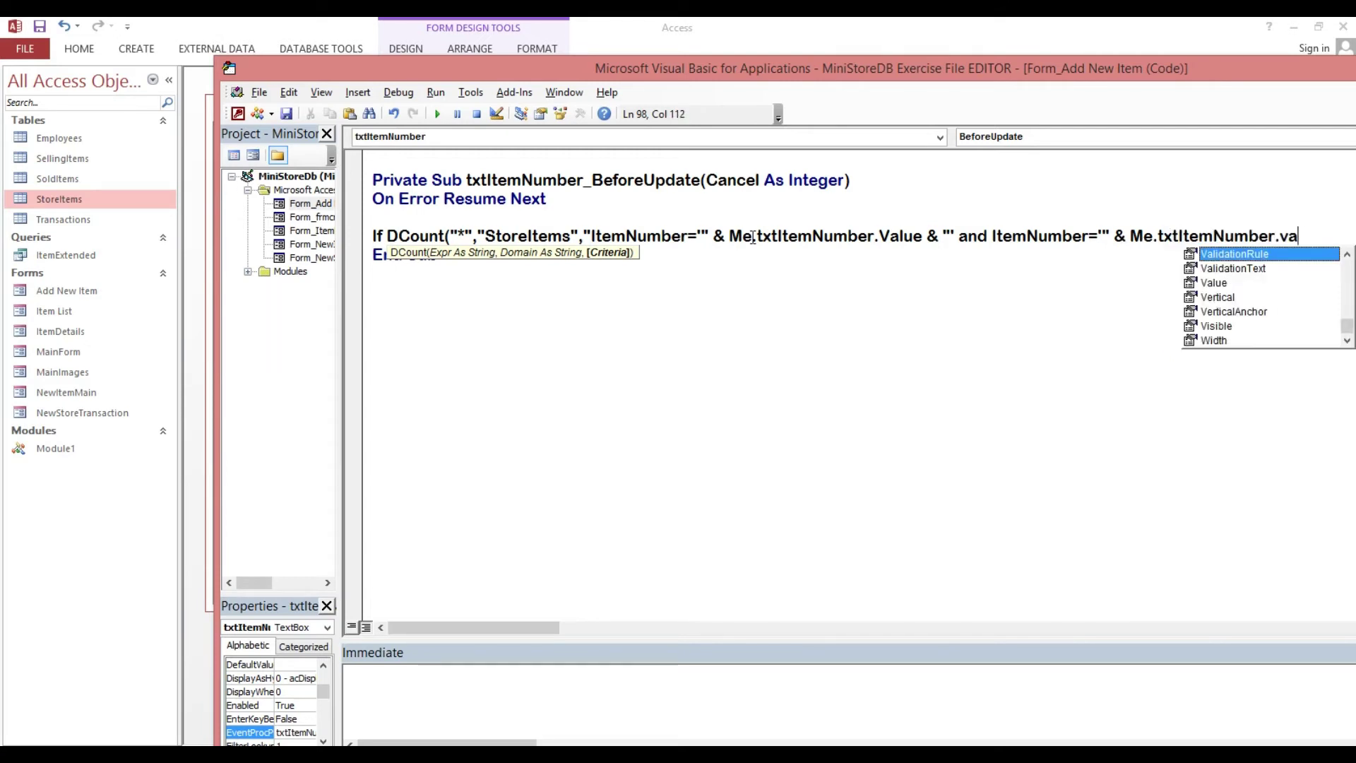
pyautogui.write('lue')
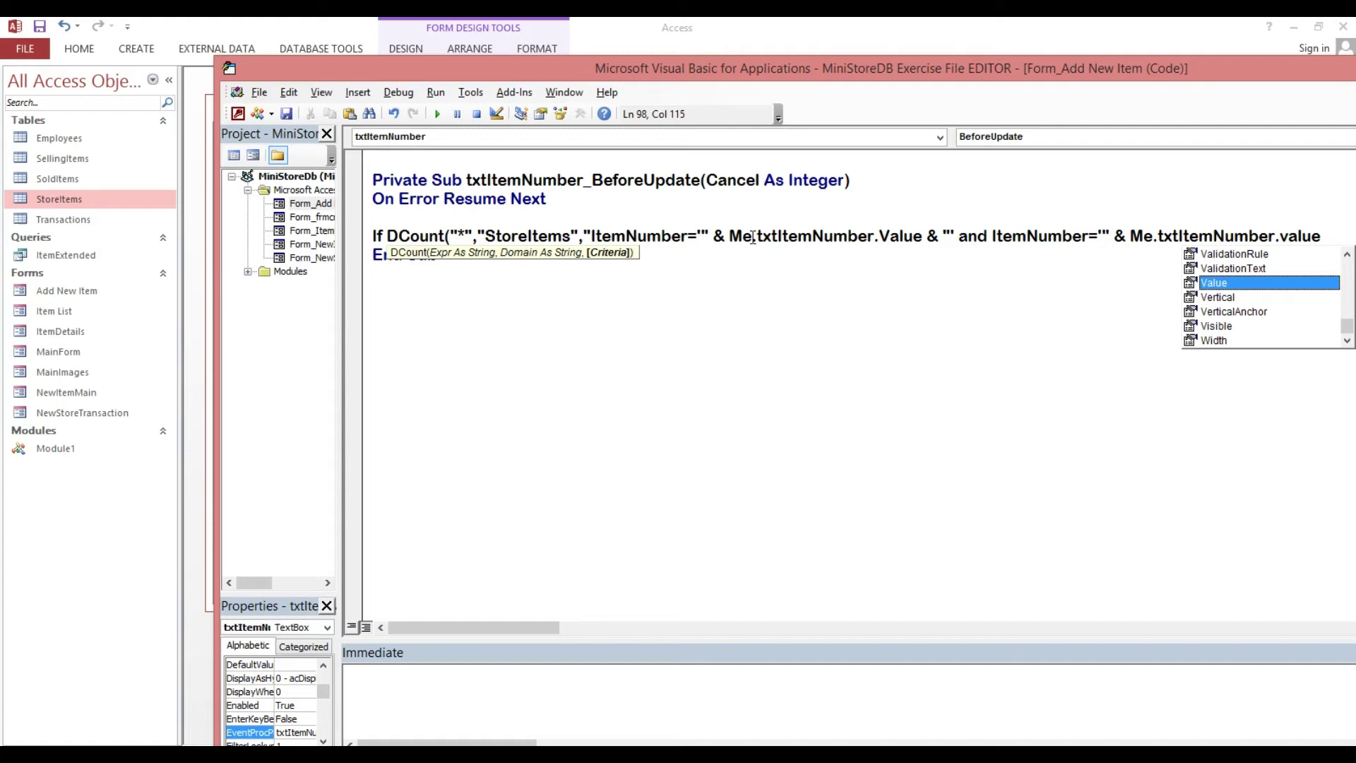
pyautogui.moveTo(259, 69); pyautogui.dragTo(41, 58)
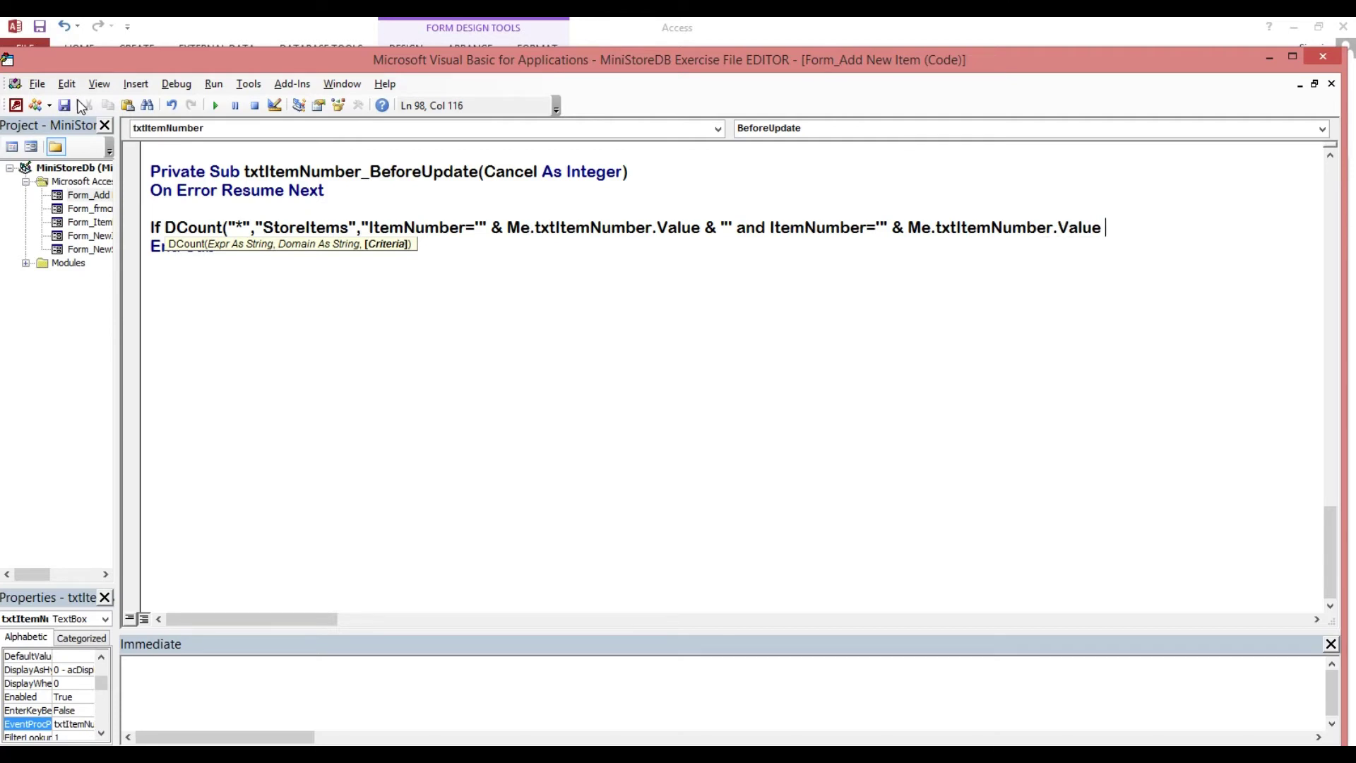
pyautogui.write('& ')
pyautogui.write('"')
pyautogui.write("'")
pyautogui.write('"')
pyautogui.write(')')
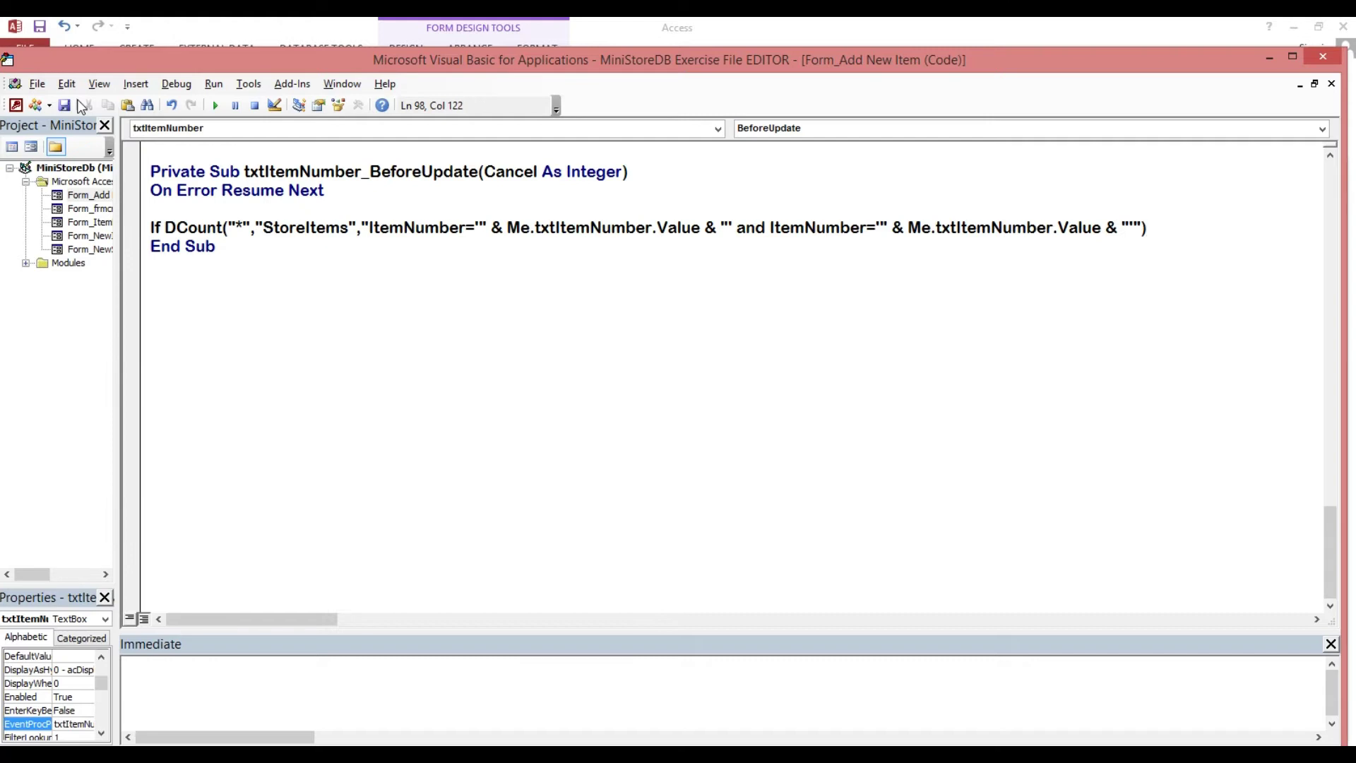
pyautogui.write('>')
pyautogui.write('0')
pyautogui.write('the')
pyautogui.write('n')
pyautogui.press('Return')
pyautogui.press('Return')
pyautogui.press('Return')
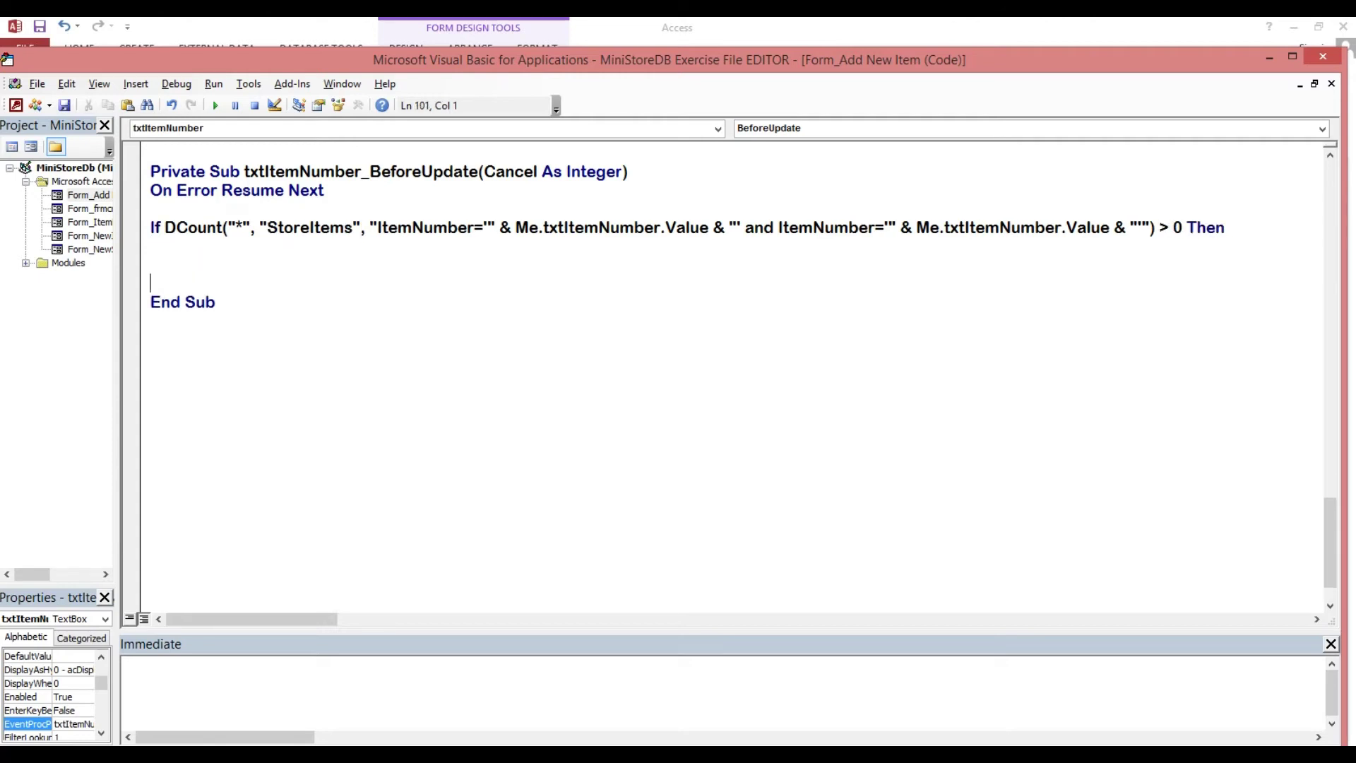
pyautogui.write('end if')
# Add End If and an indented MsgBox "This Item Number has already been entered, please try another item number"
pyautogui.press('Up')
pyautogui.press('Up')
pyautogui.press('Tab')
pyautogui.write('M')
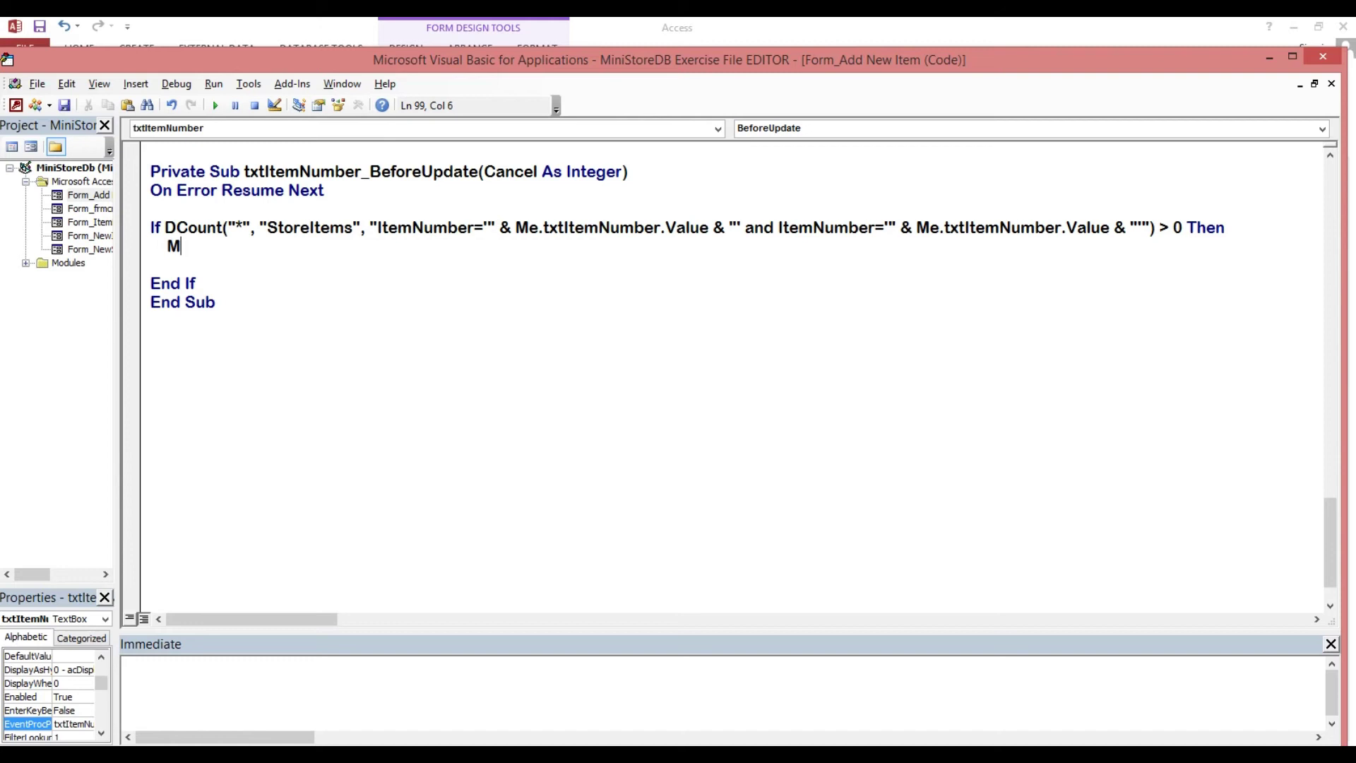
pyautogui.write('sgB')
pyautogui.write('ox "')
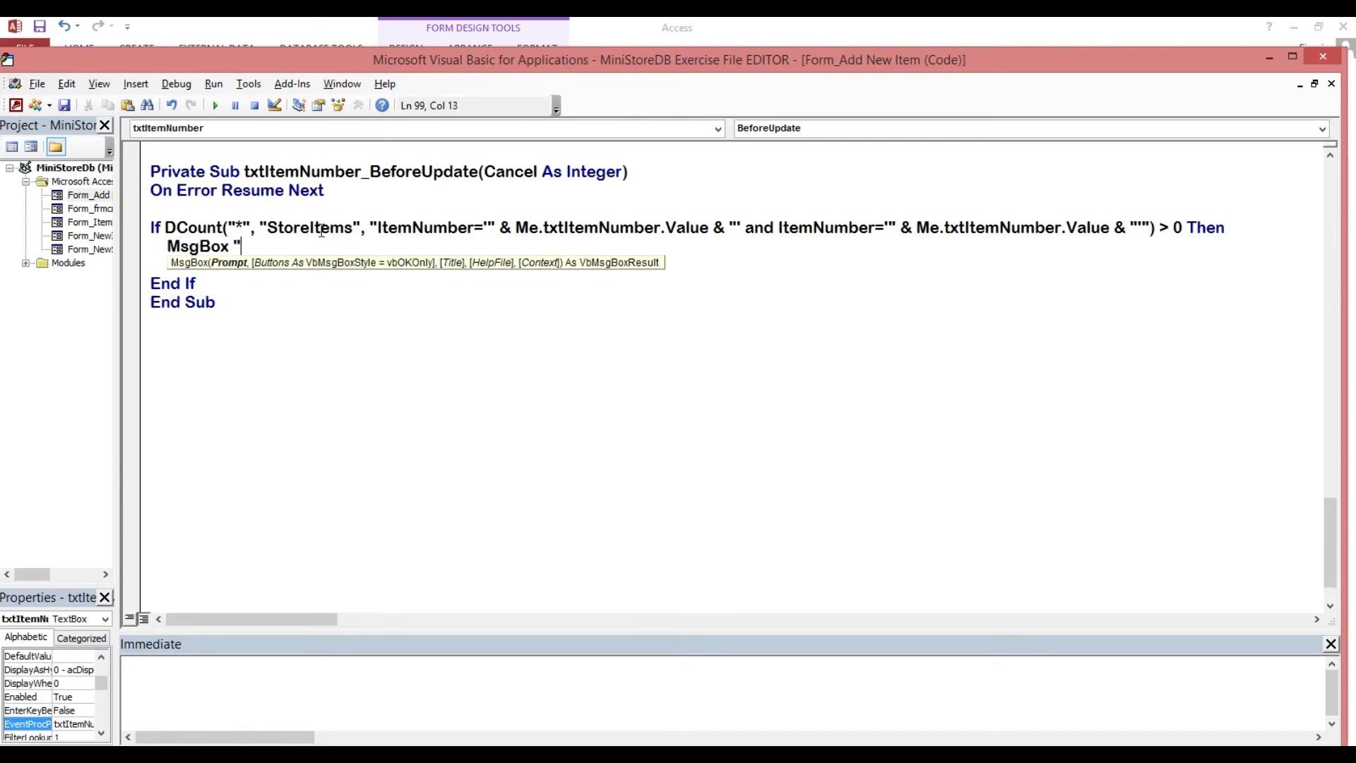
pyautogui.write('This ')
pyautogui.write('Item Nu')
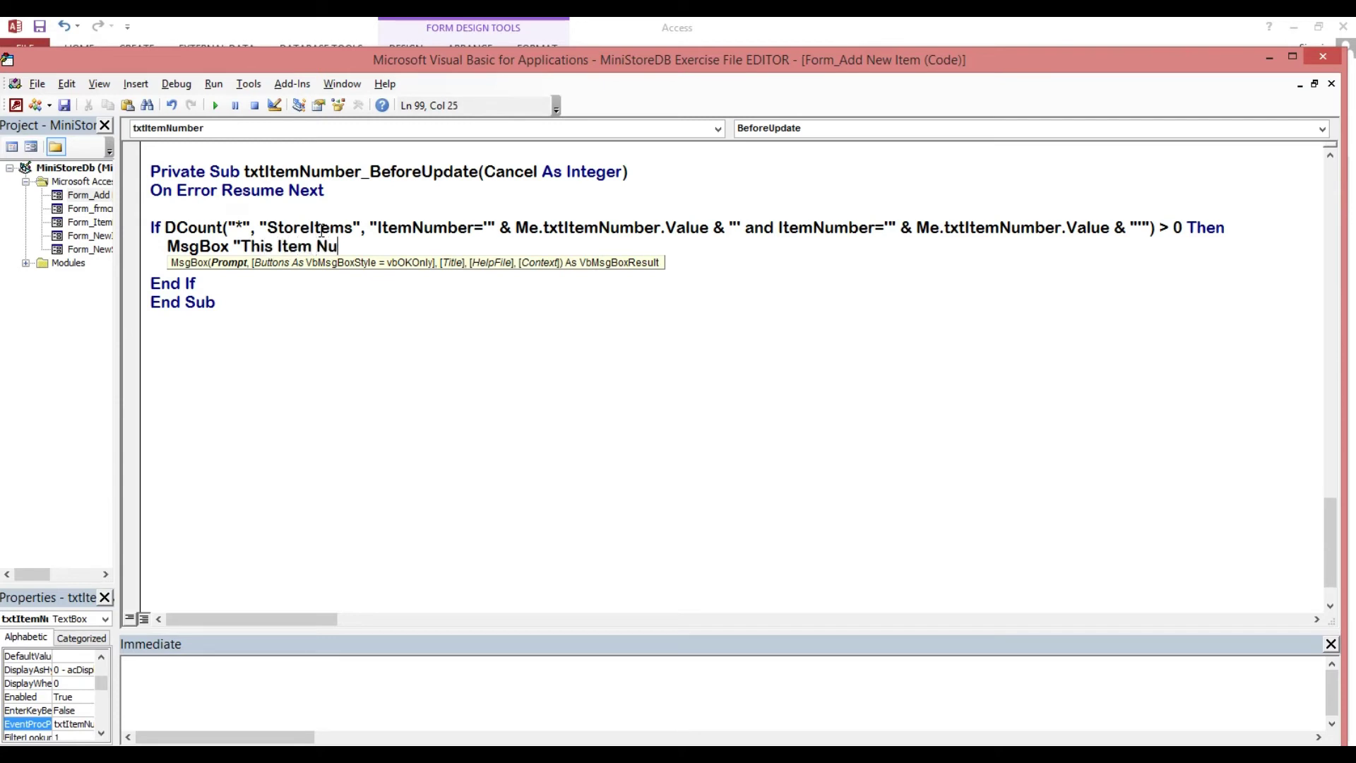
pyautogui.write('mber has ')
pyautogui.write('already ')
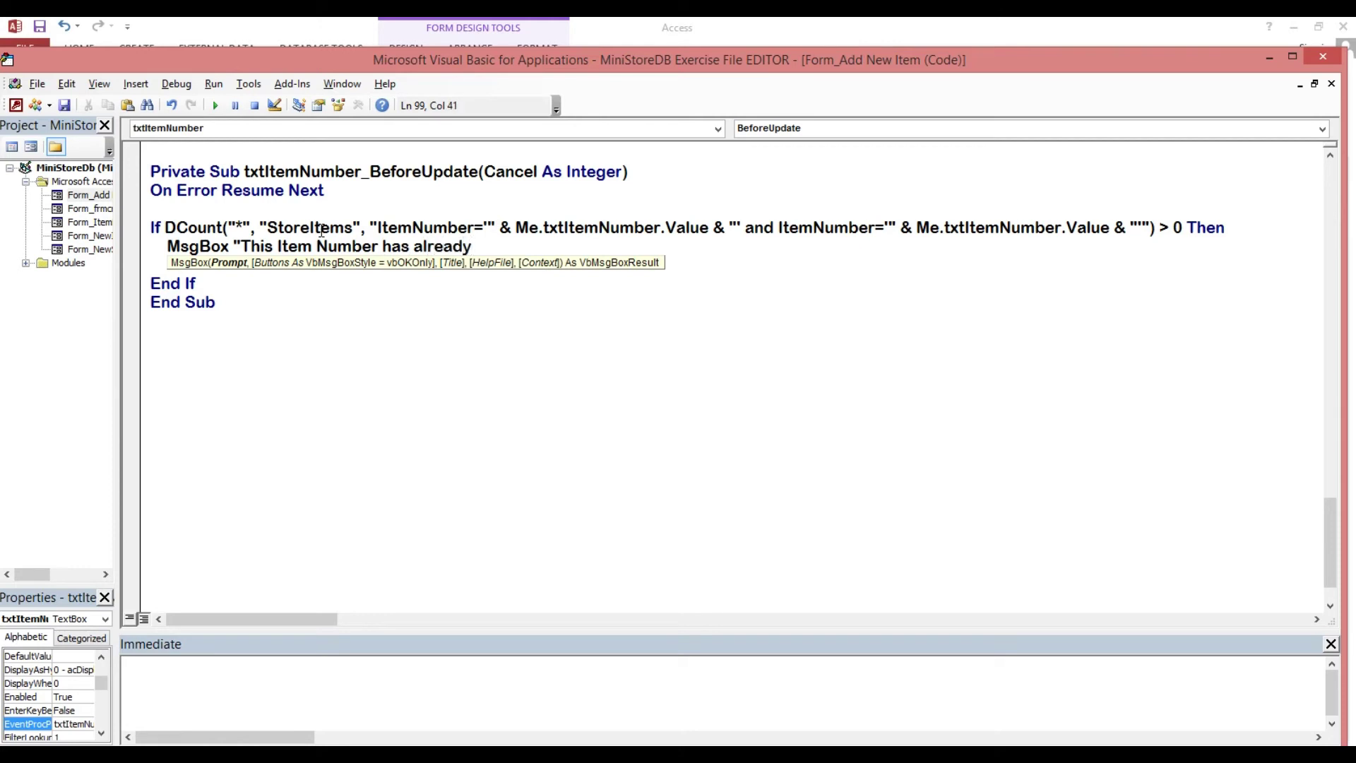
pyautogui.write('been ')
pyautogui.write('entered')
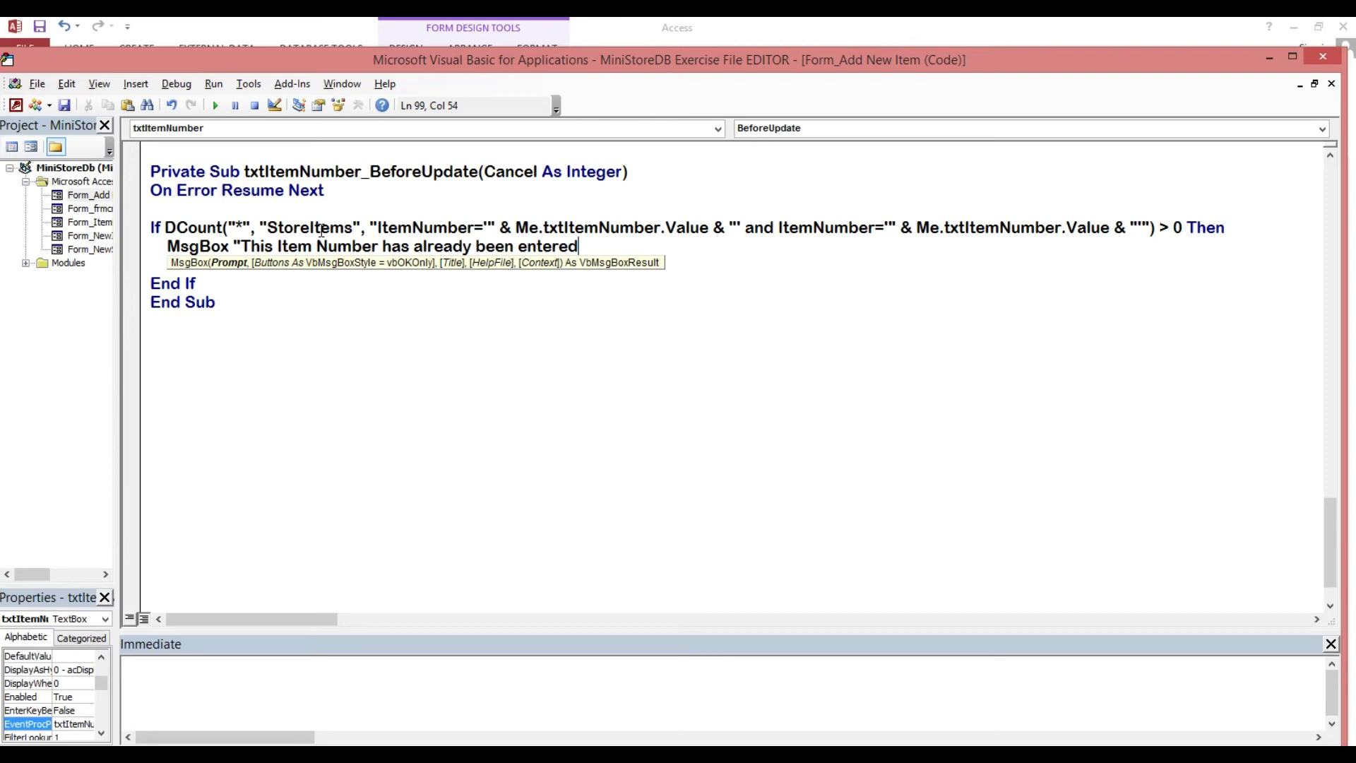
pyautogui.write(', please')
pyautogui.write(' try ano')
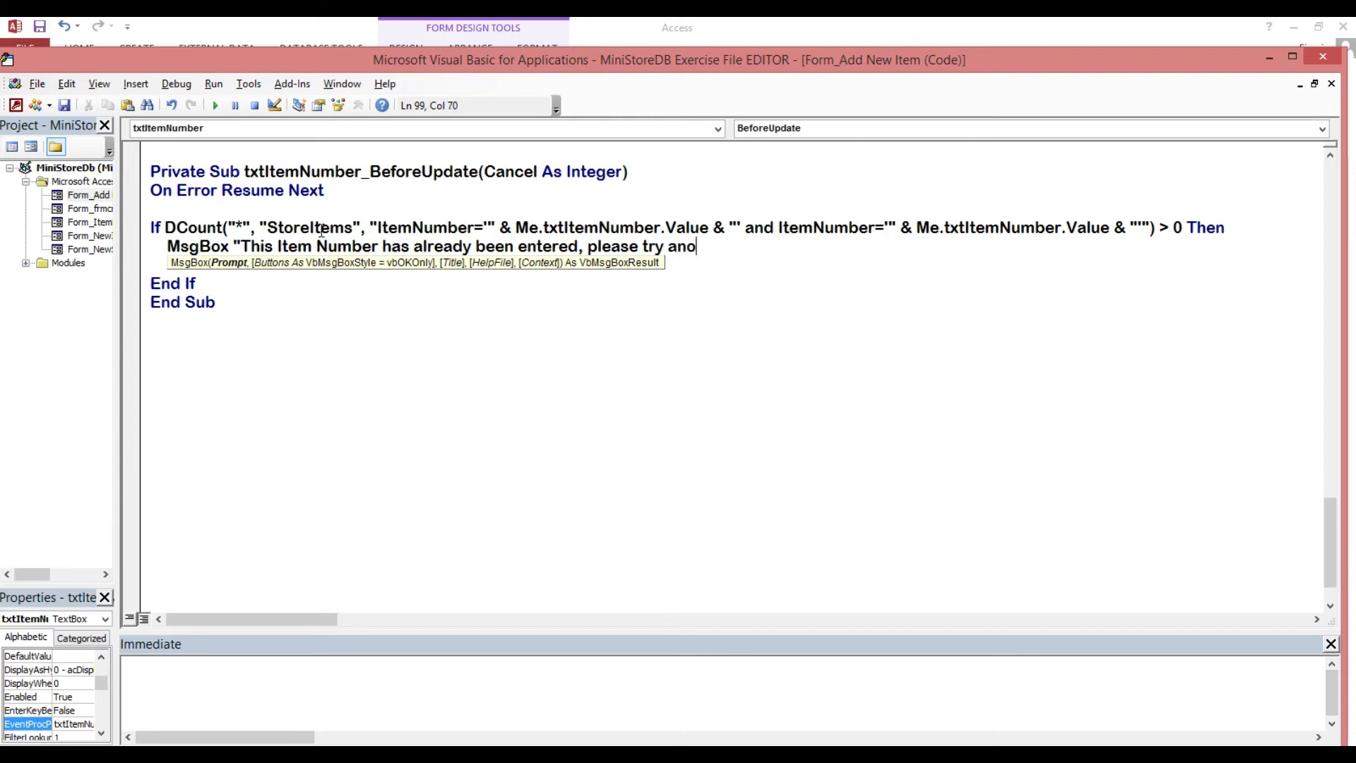
pyautogui.write('ther')
pyautogui.write(' item num')
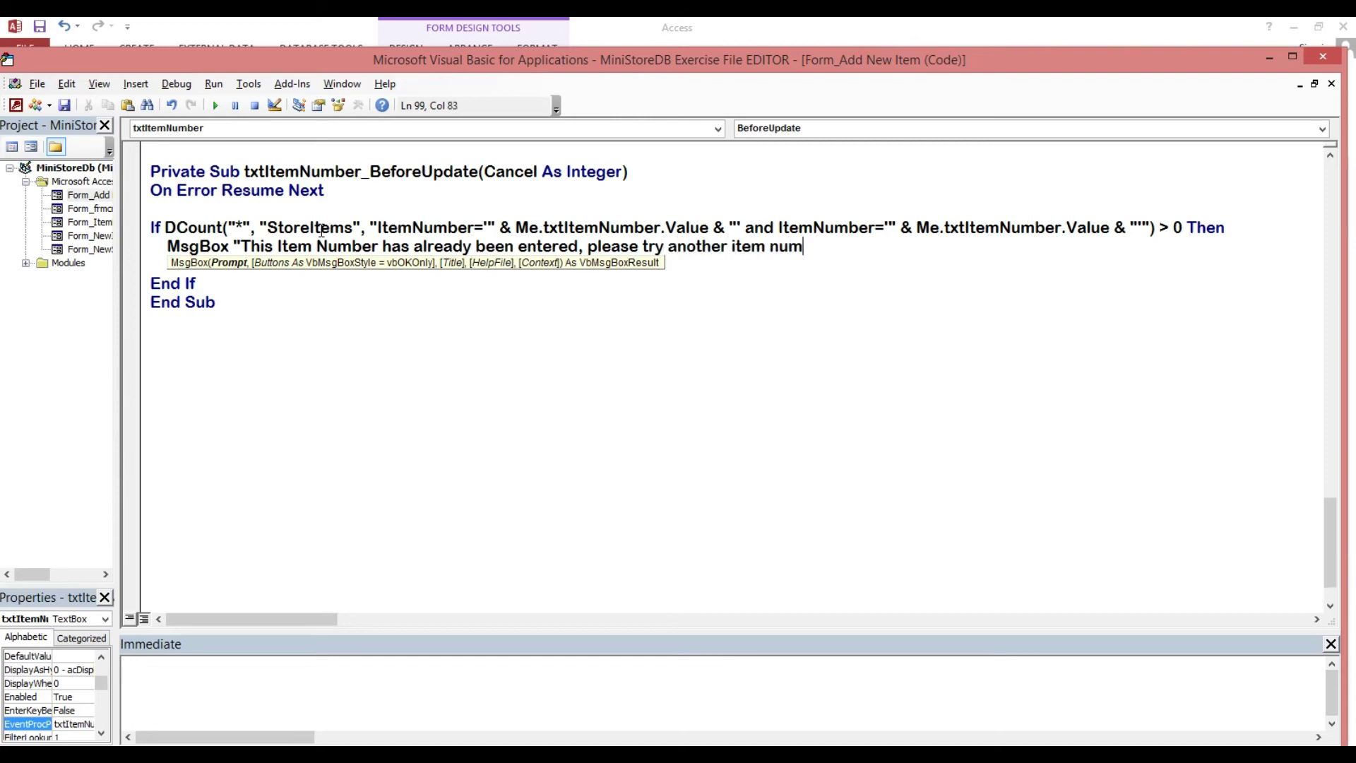
pyautogui.write('ber')
pyautogui.write('",')
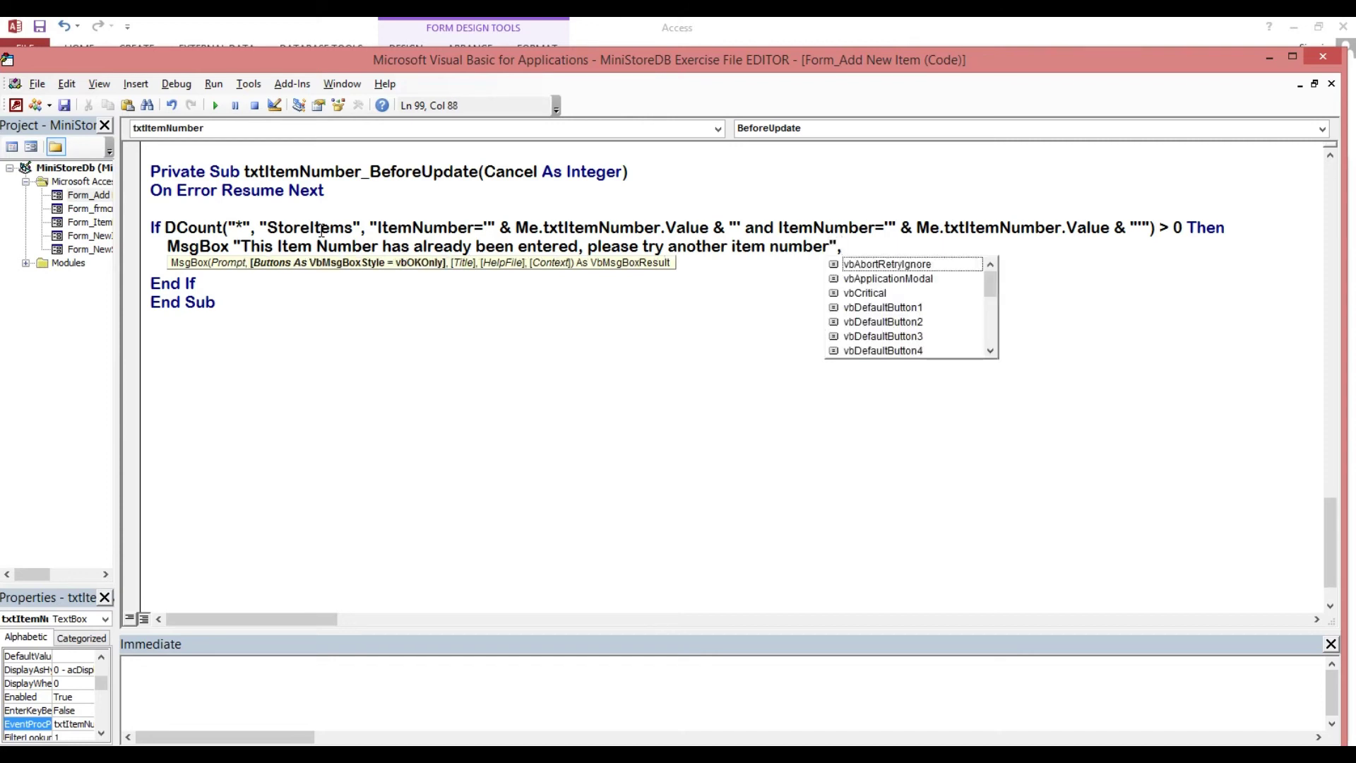
# Give the MsgBox the vbInformation style and the title "Duplicate Item Number"
pyautogui.press('Down')
pyautogui.press('Down')
pyautogui.press('Down')
pyautogui.press('Down')
pyautogui.press('Down')
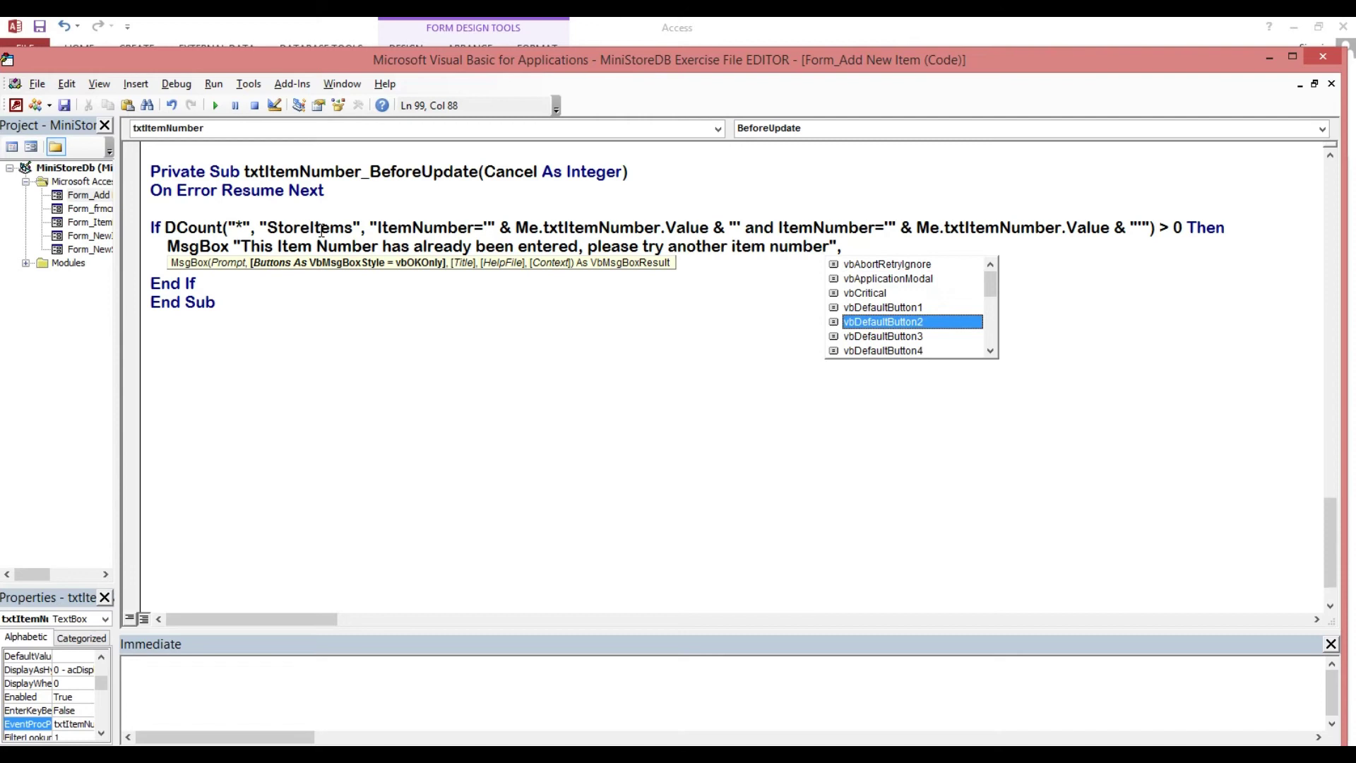
pyautogui.press('Down')
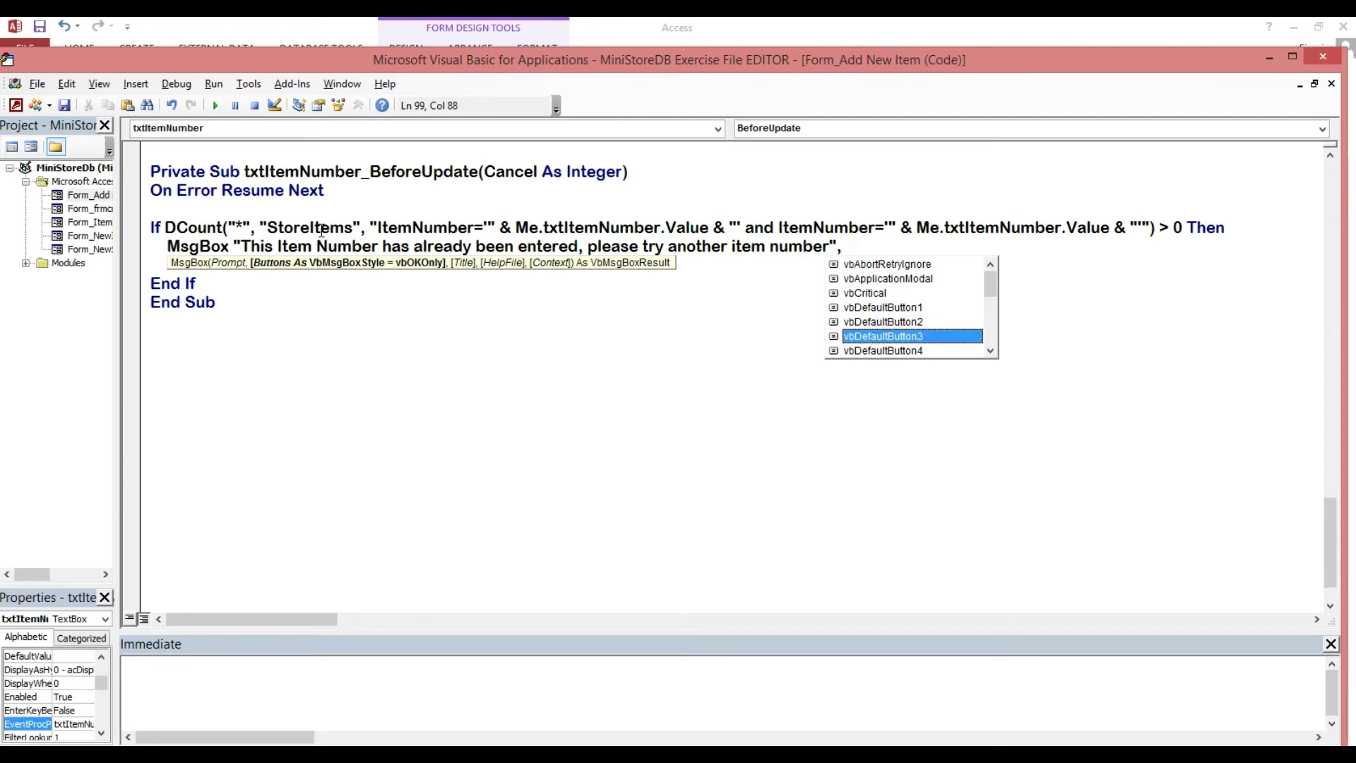
pyautogui.press('Down')
pyautogui.press('Down')
pyautogui.press('Down')
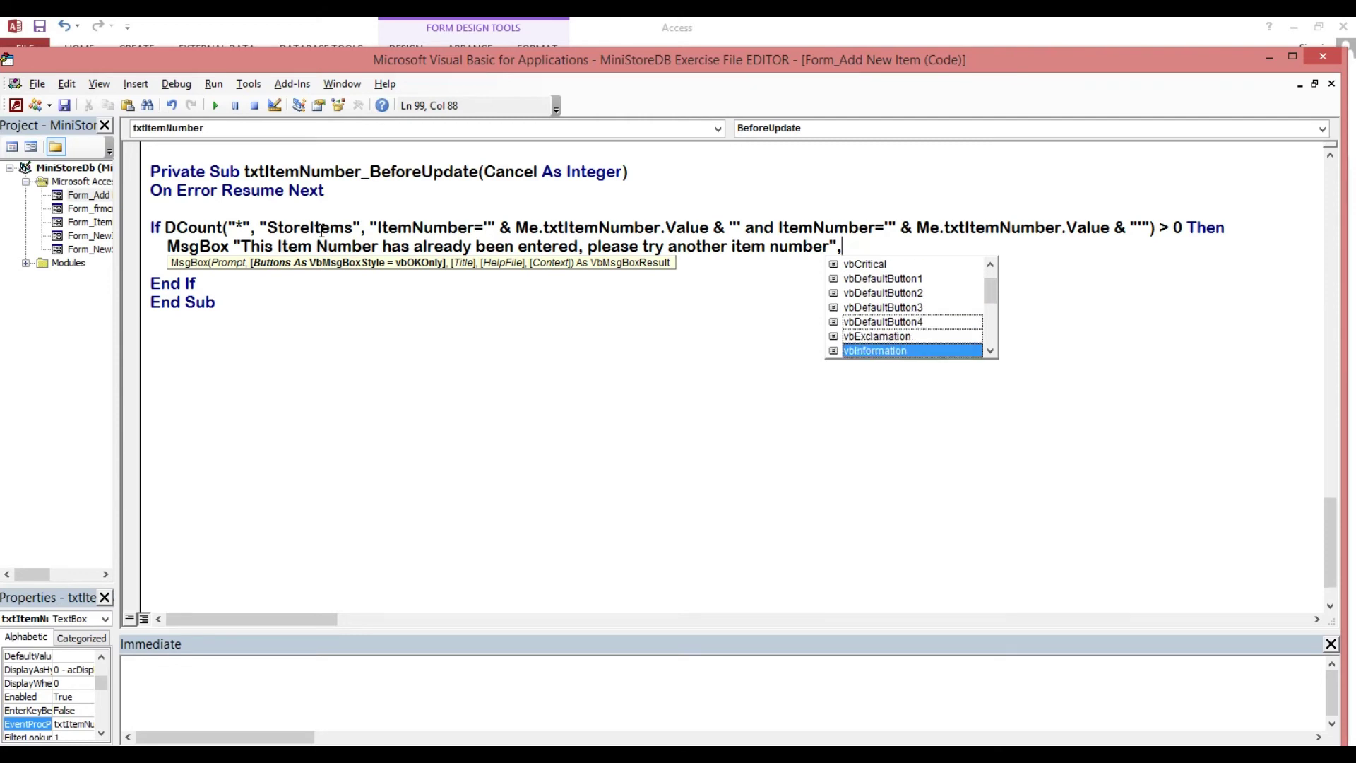
pyautogui.press('Tab')
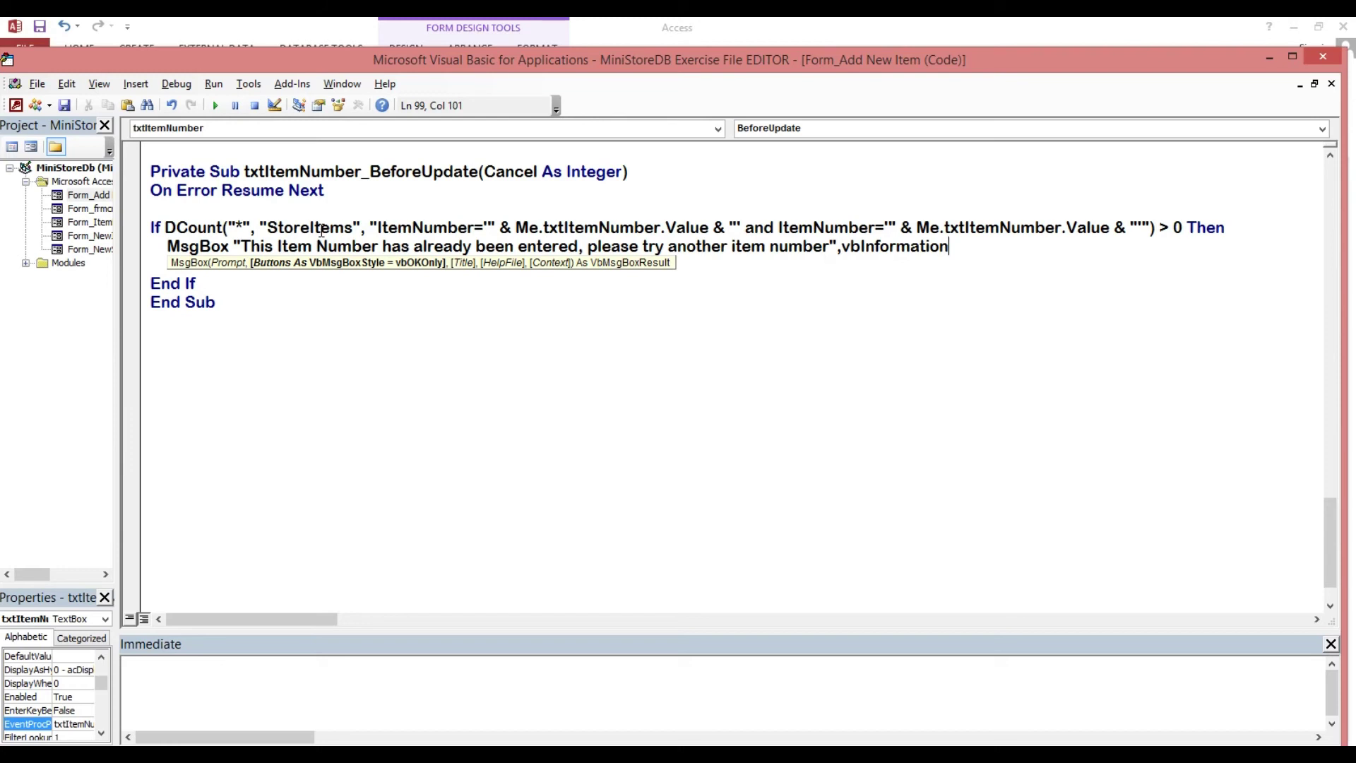
pyautogui.write(',')
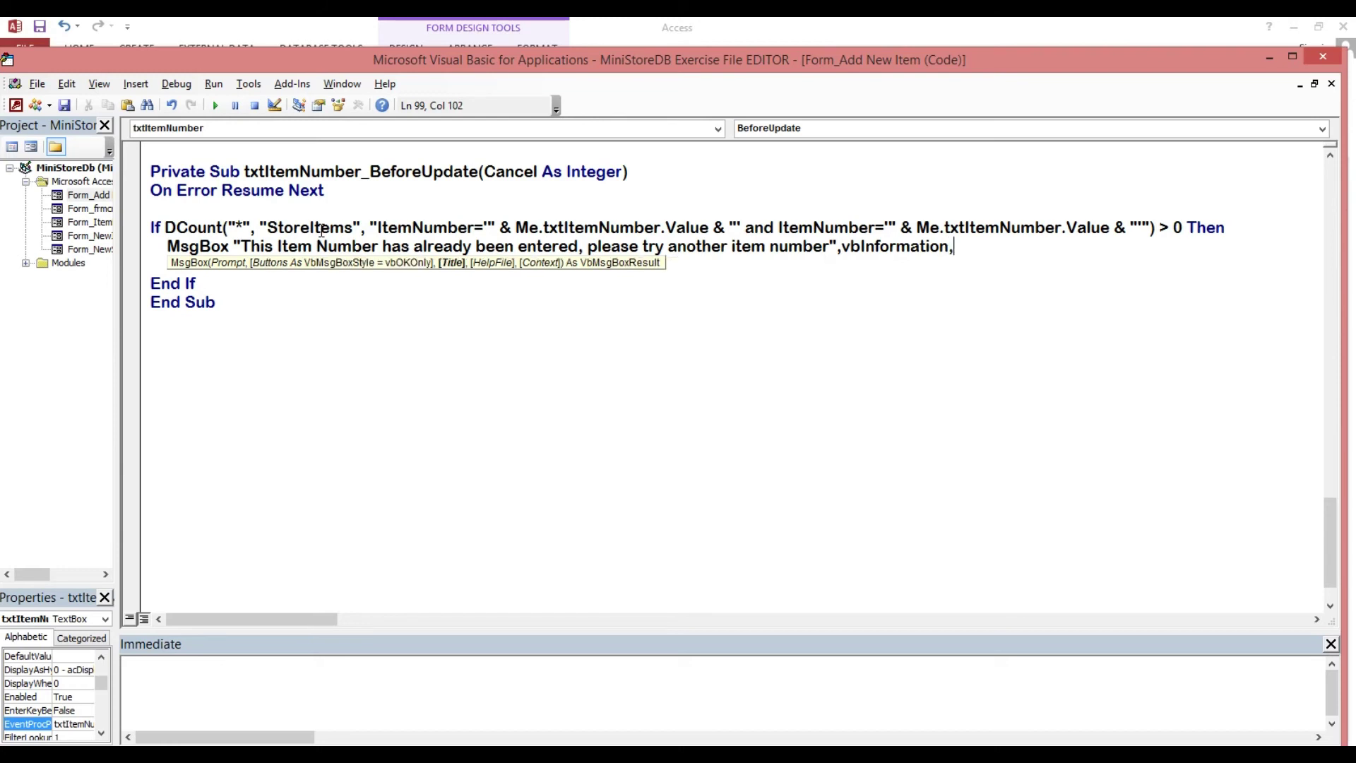
pyautogui.write('"')
pyautogui.write('D')
pyautogui.write('upli')
pyautogui.write('cat')
pyautogui.write('e I')
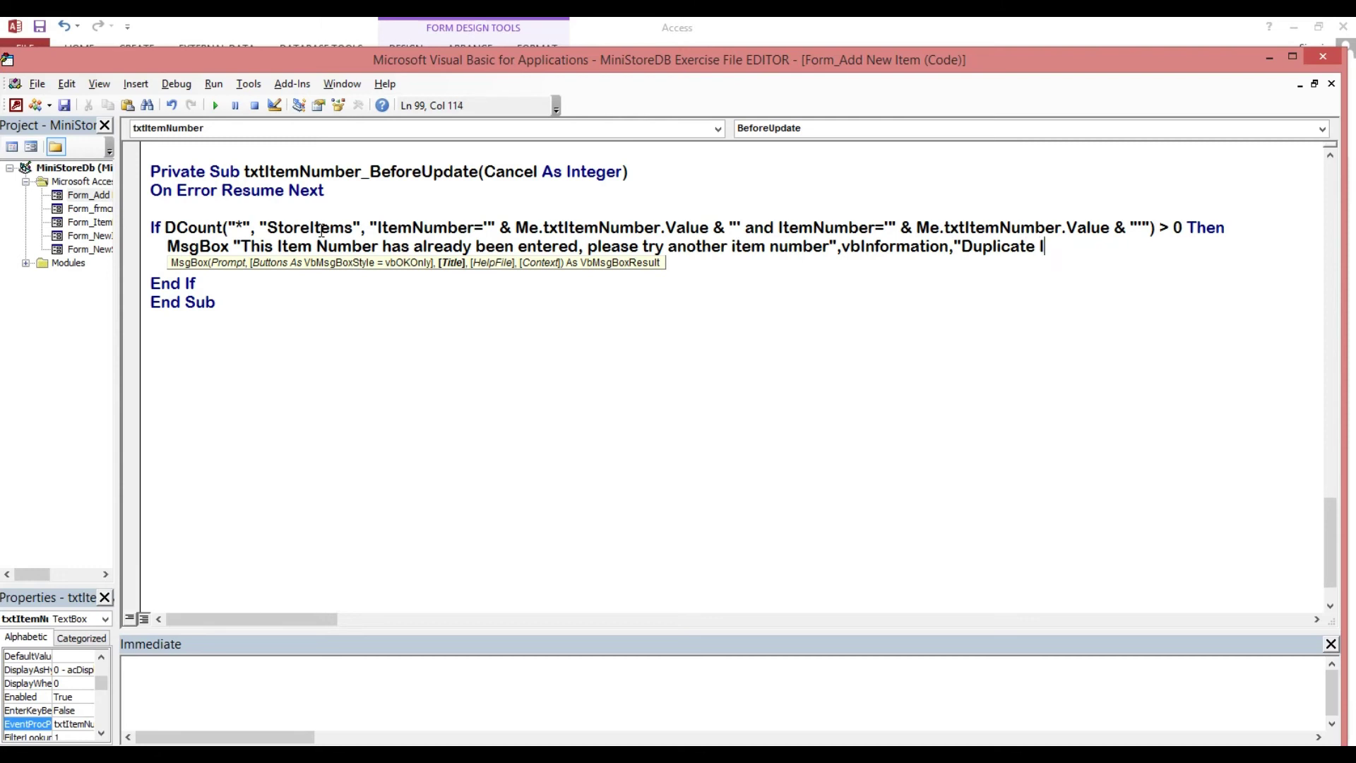
pyautogui.write('tem Nu')
pyautogui.write('mber')
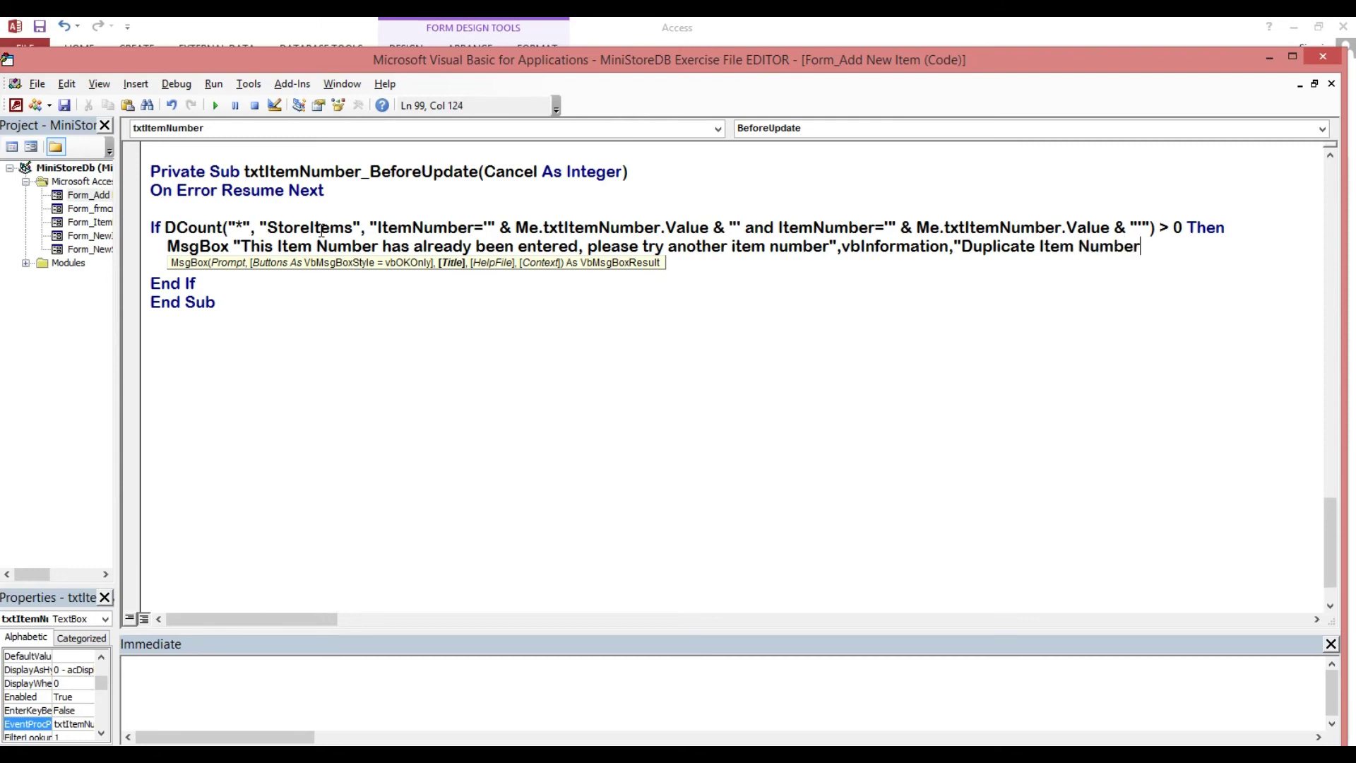
pyautogui.write('"')
pyautogui.press('Return')
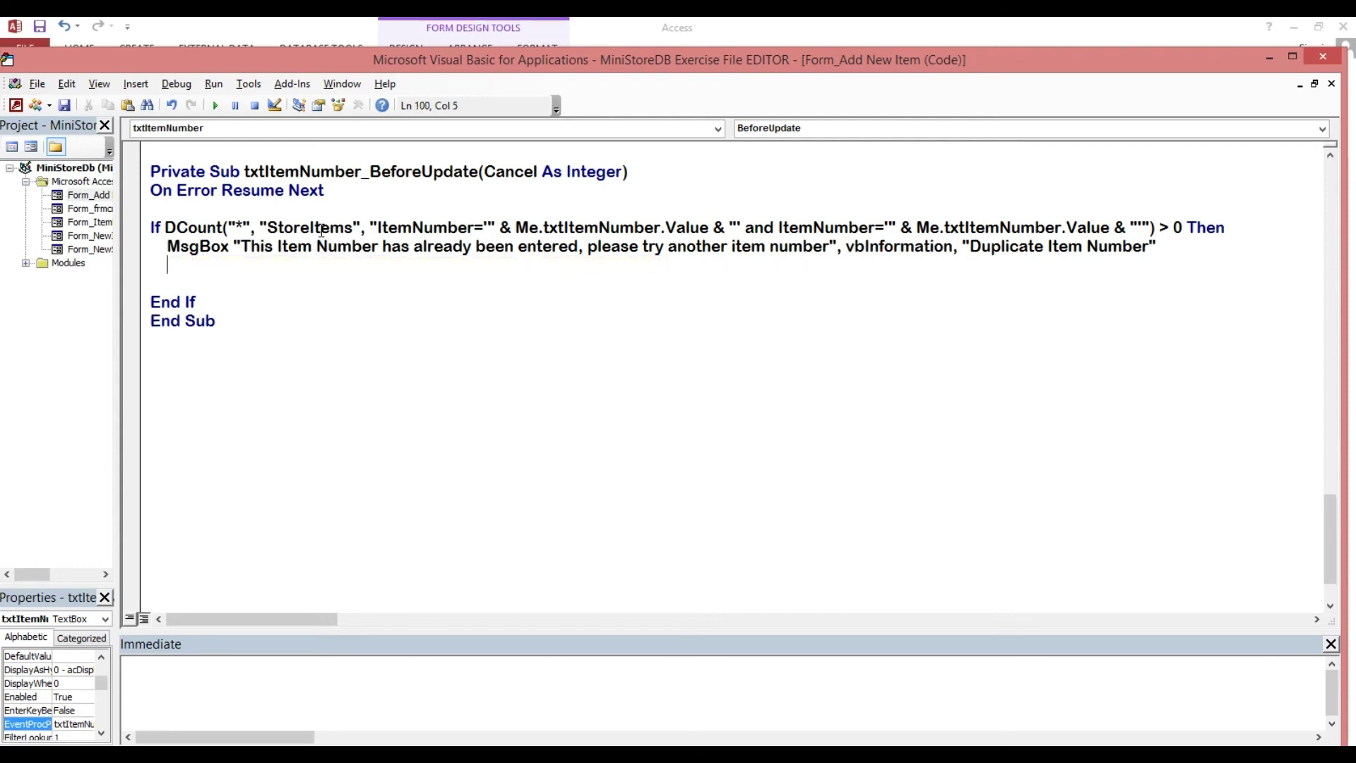
pyautogui.write('Me.t')
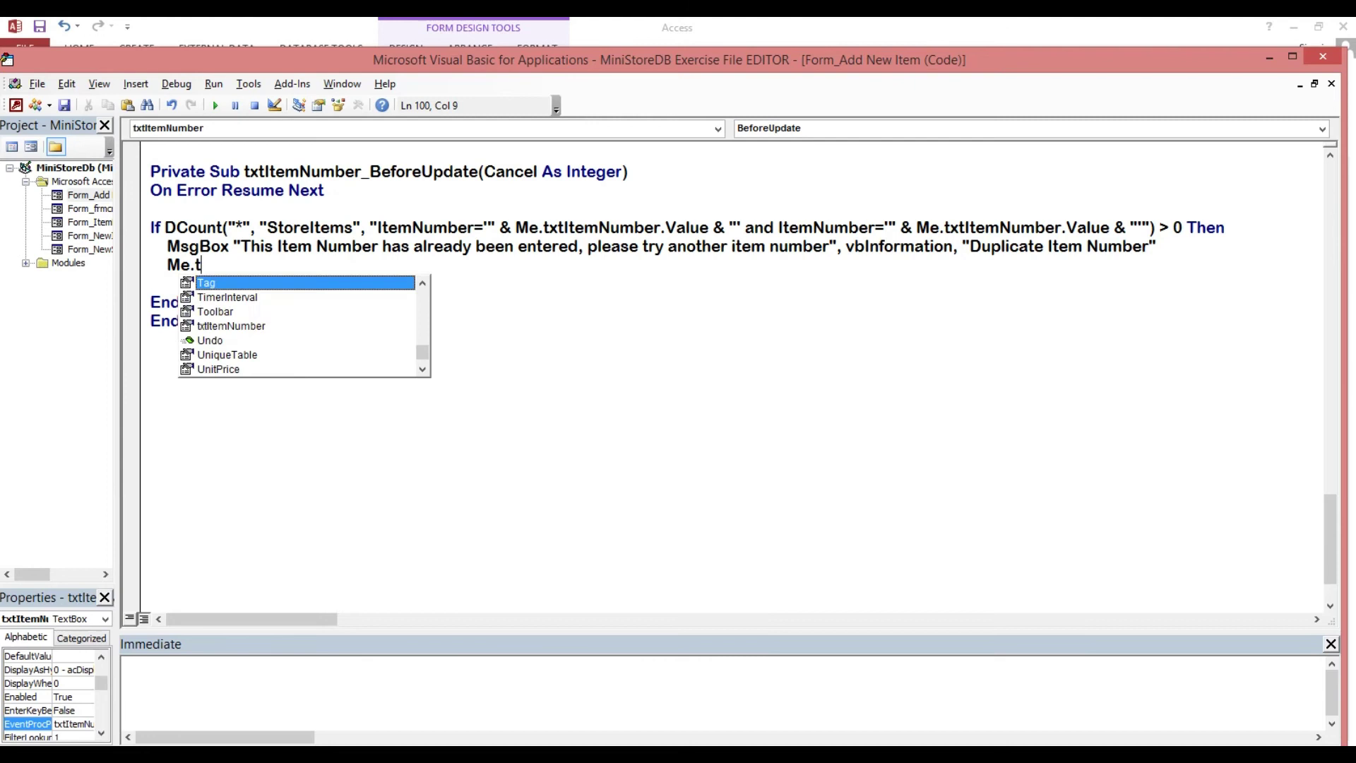
pyautogui.write('xt')
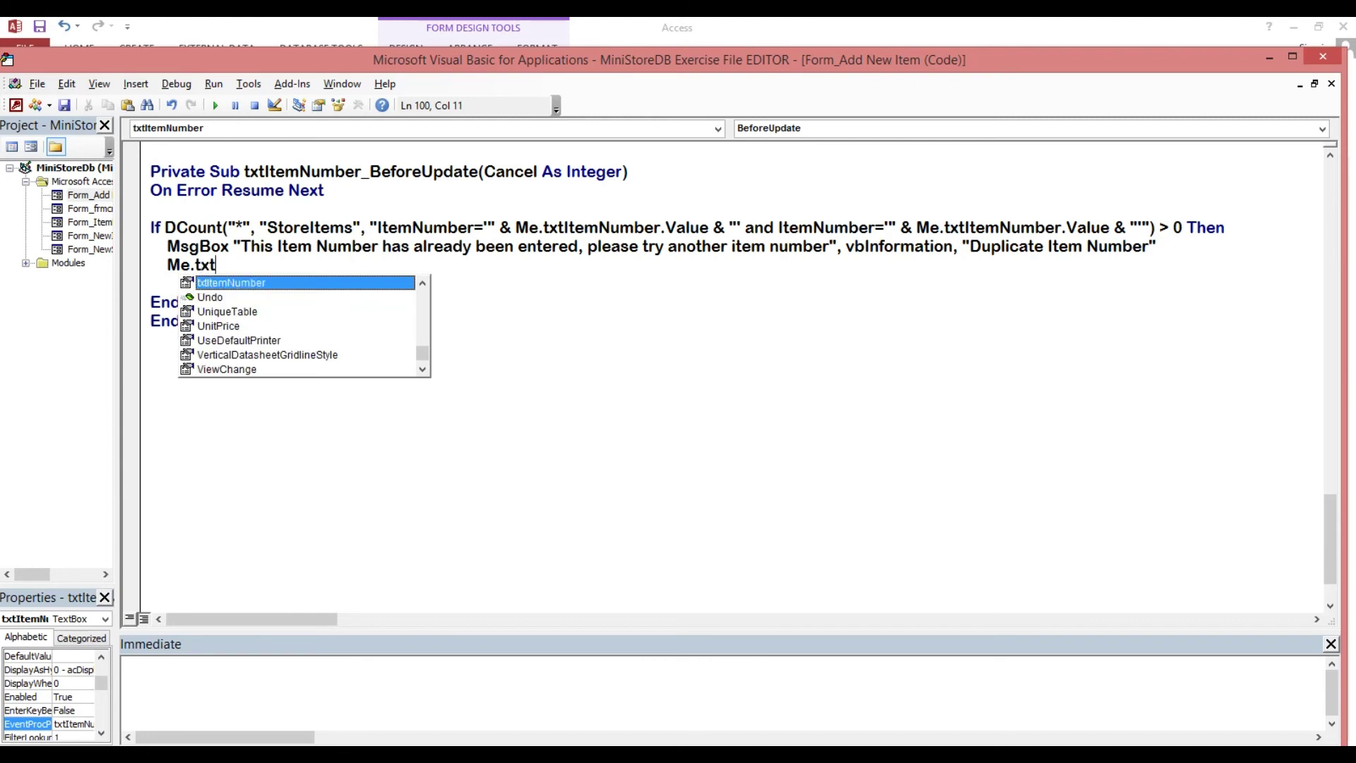
# Add Me.txtItemNumber.SetFocus and Cancel = True under the MsgBox line, removing the extra blank line
pyautogui.press('Tab')
pyautogui.write('.')
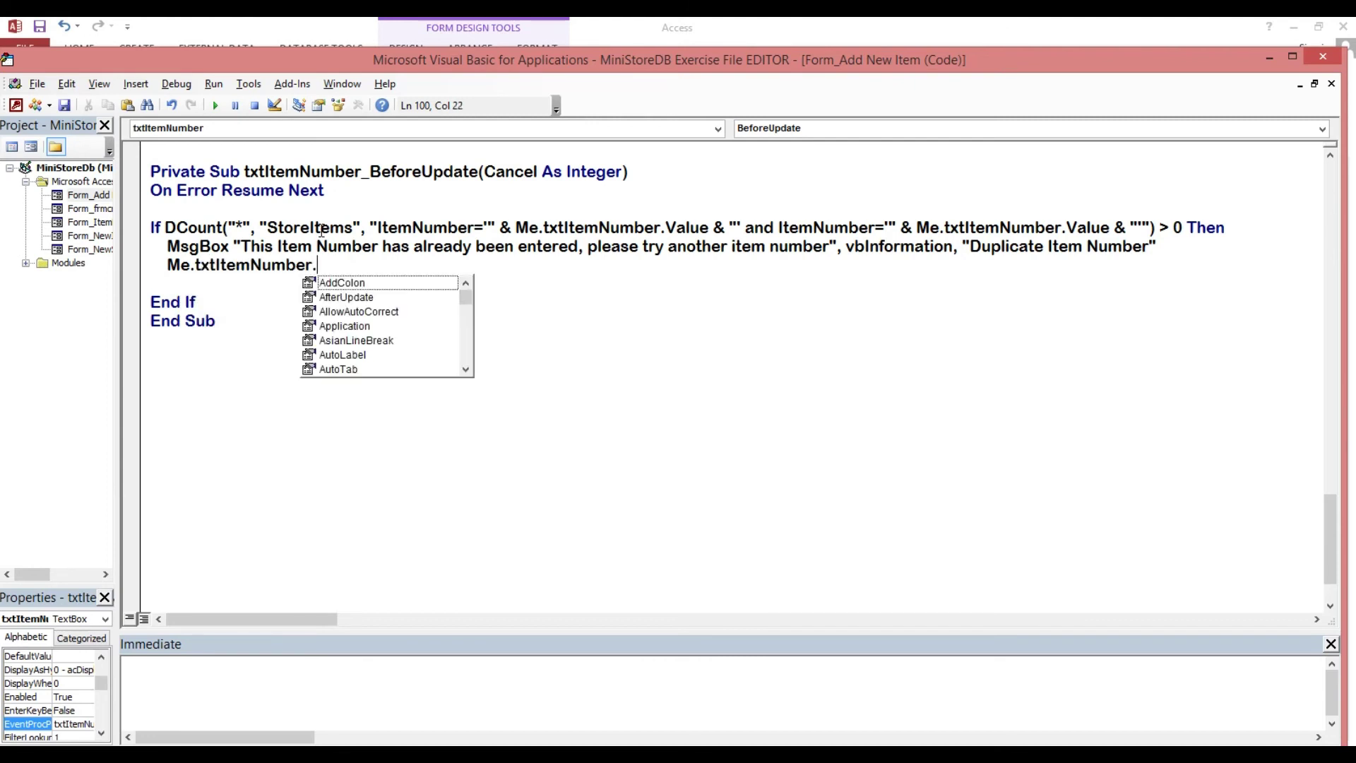
pyautogui.write('set')
pyautogui.press('Tab')
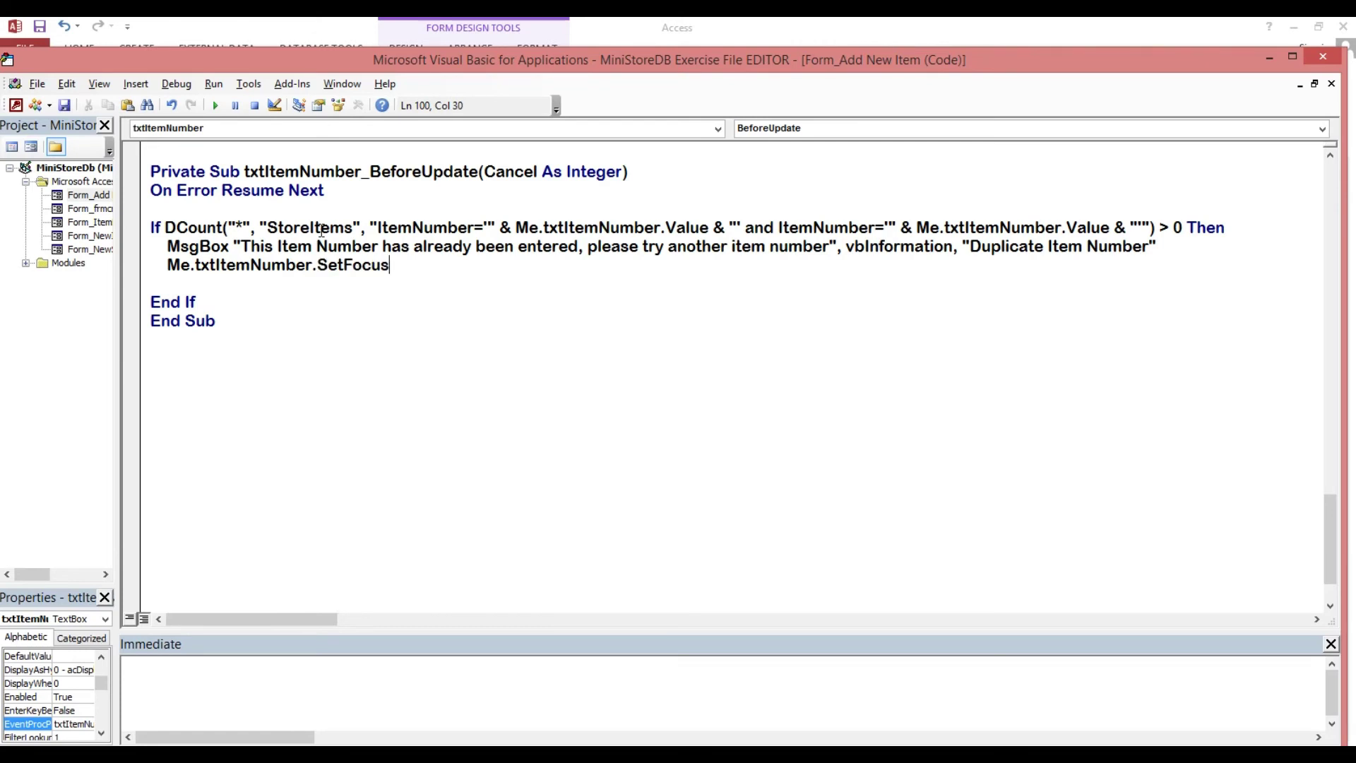
pyautogui.press('Return')
pyautogui.write('canc')
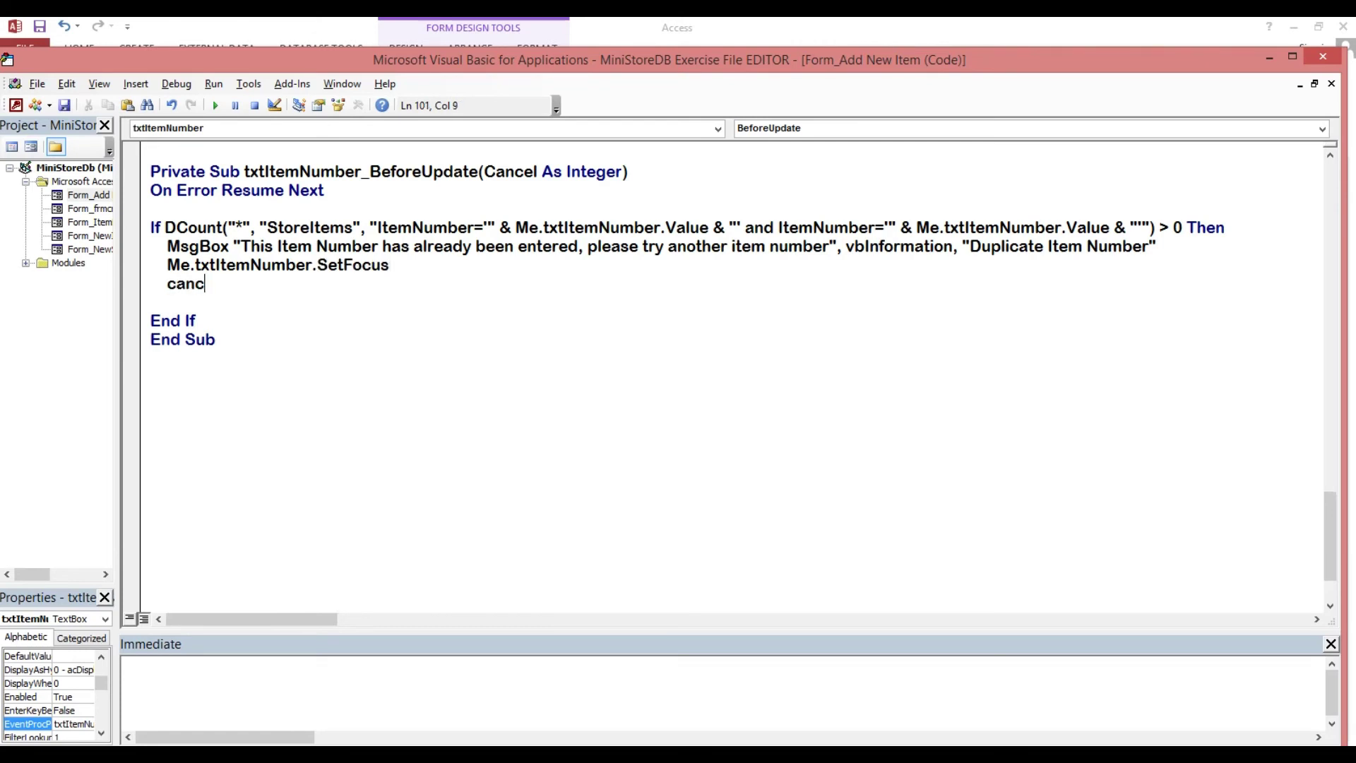
pyautogui.write('el')
pyautogui.write('=true')
pyautogui.press('Return')
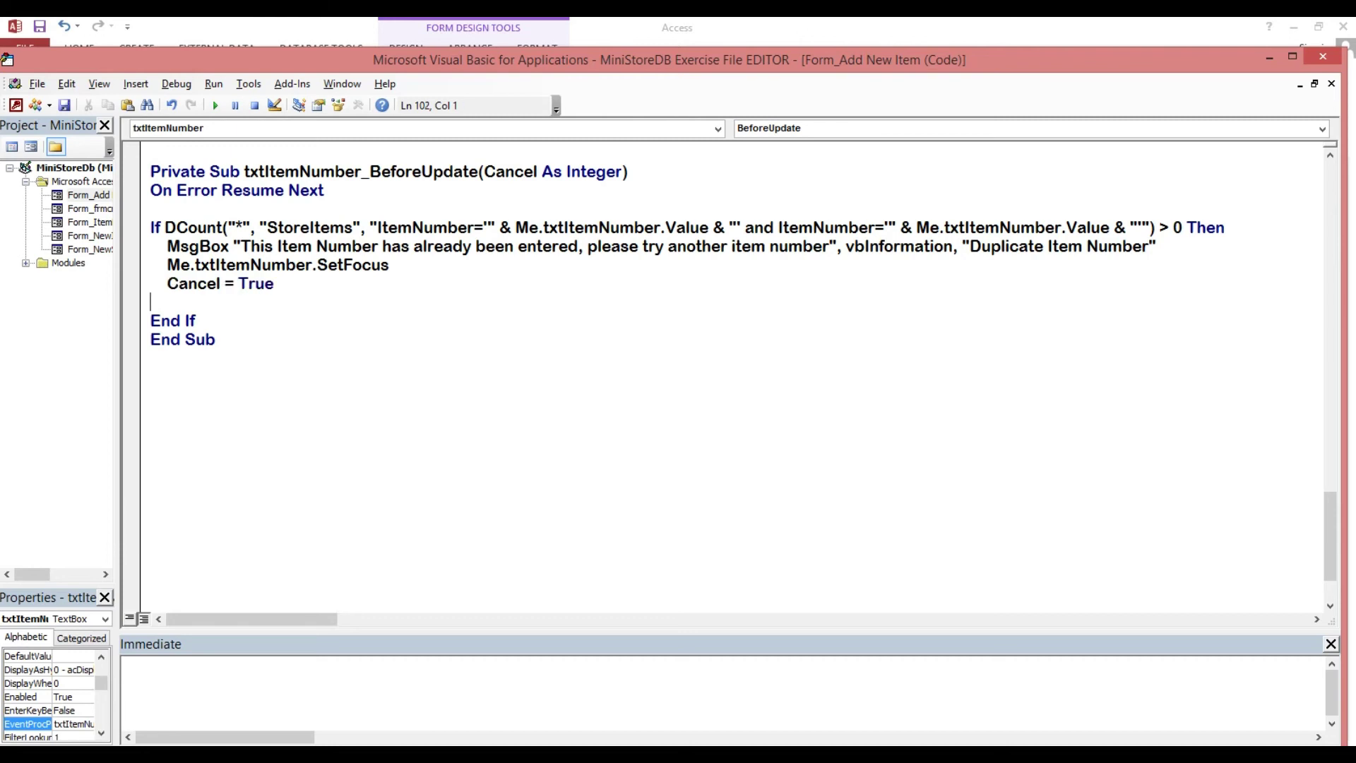
pyautogui.press('Delete')
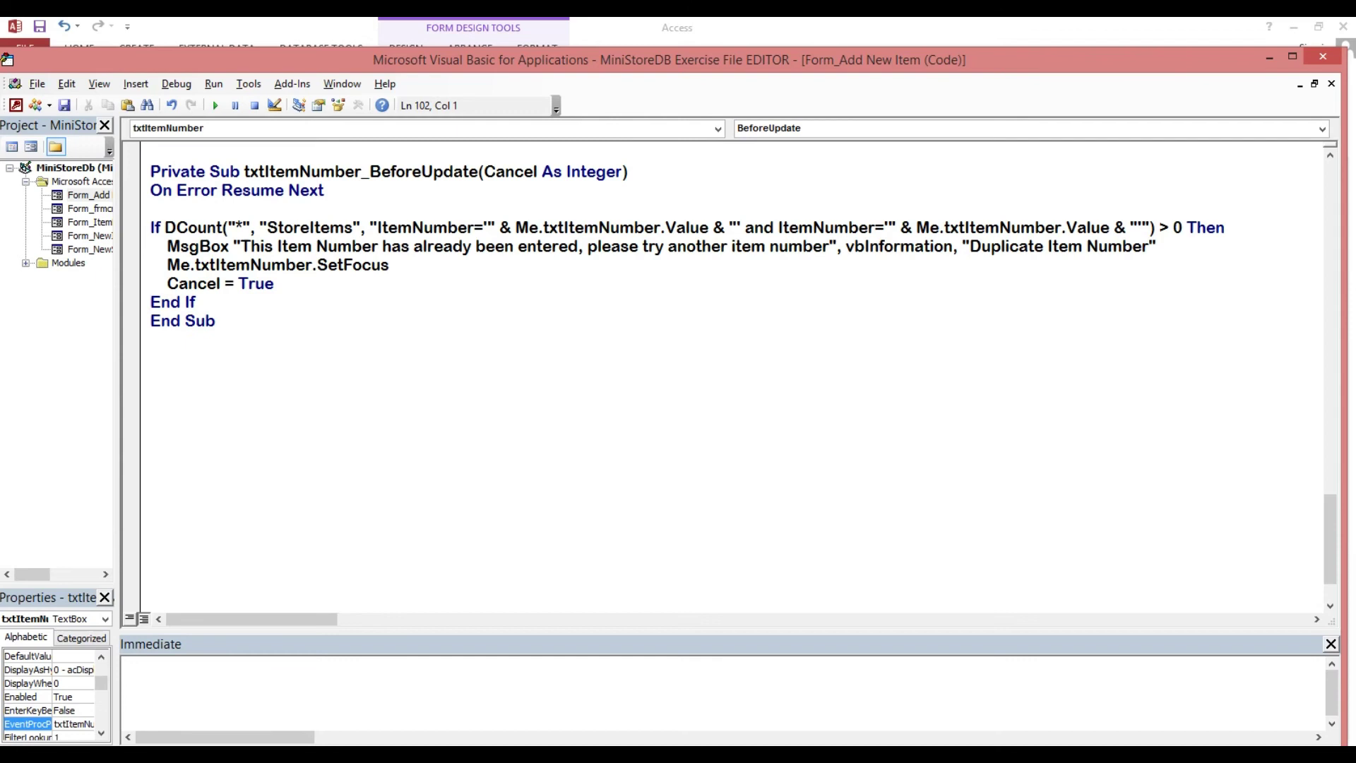
pyautogui.click(186, 209)
# Close the VBA editor, open the StoreItems table, and run Add New Item in Form view
pyautogui.click(1324, 56)
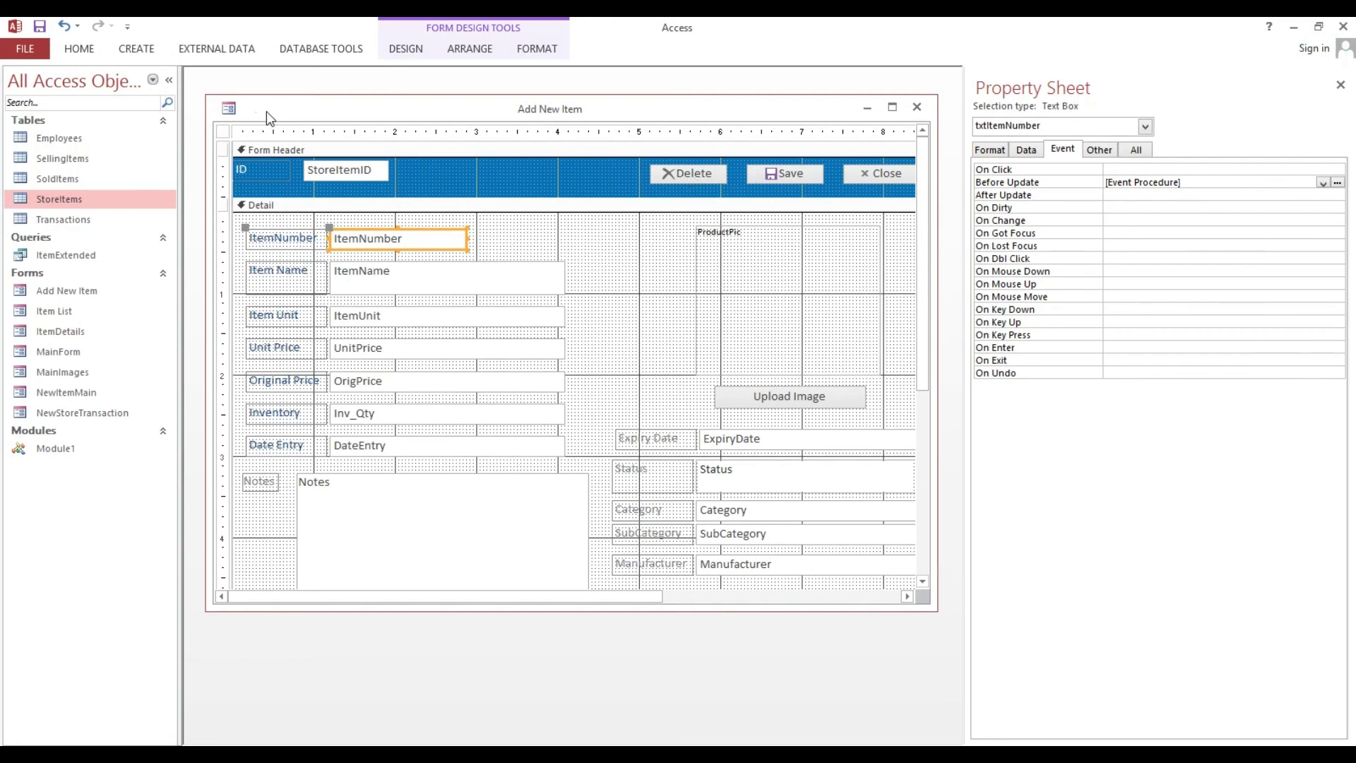
pyautogui.doubleClick(51, 202)
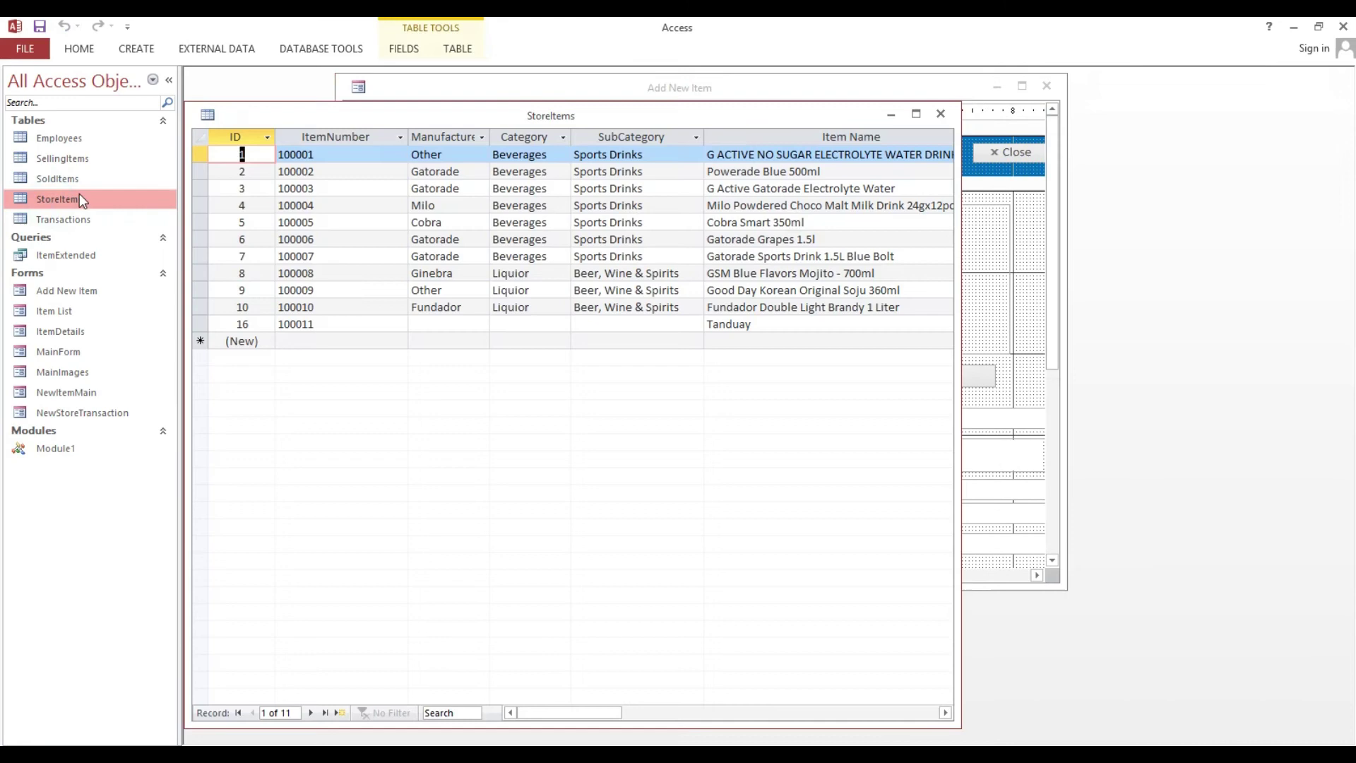
pyautogui.moveTo(612, 93)
pyautogui.mouseDown()
pyautogui.moveTo(840, 88)
pyautogui.moveTo(741, 91)
pyautogui.mouseUp()
pyautogui.click(79, 50)
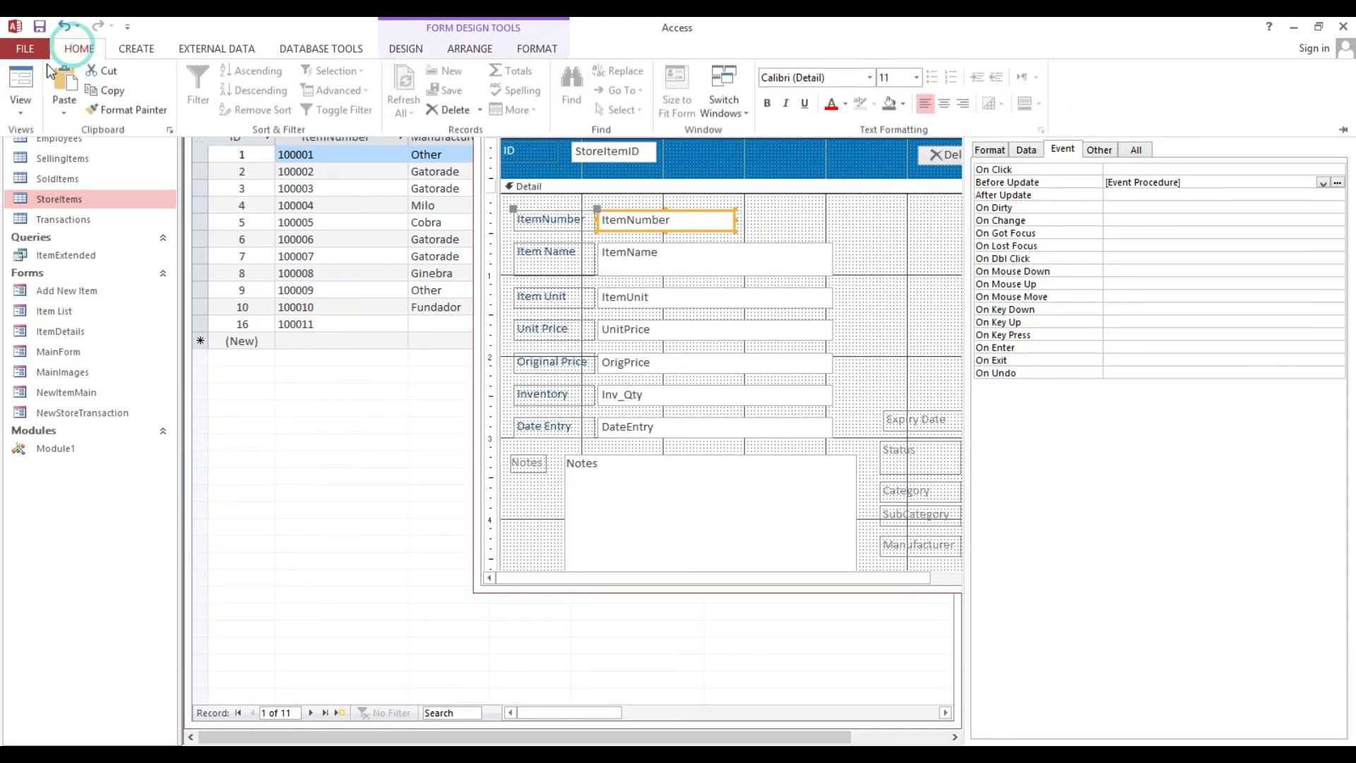
pyautogui.click(20, 89)
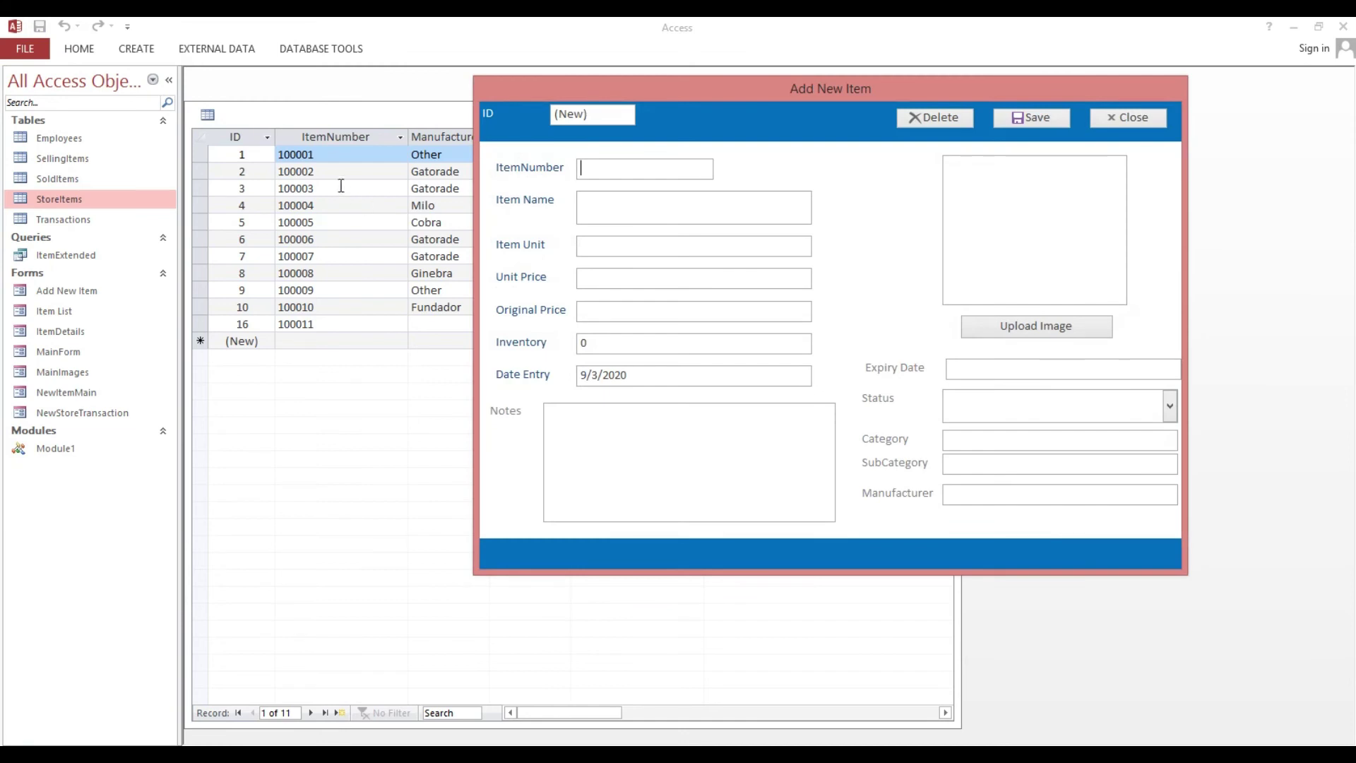
# Enter existing item number 100001 in the form and dismiss the Duplicate Item Number warning
pyautogui.click(333, 156)
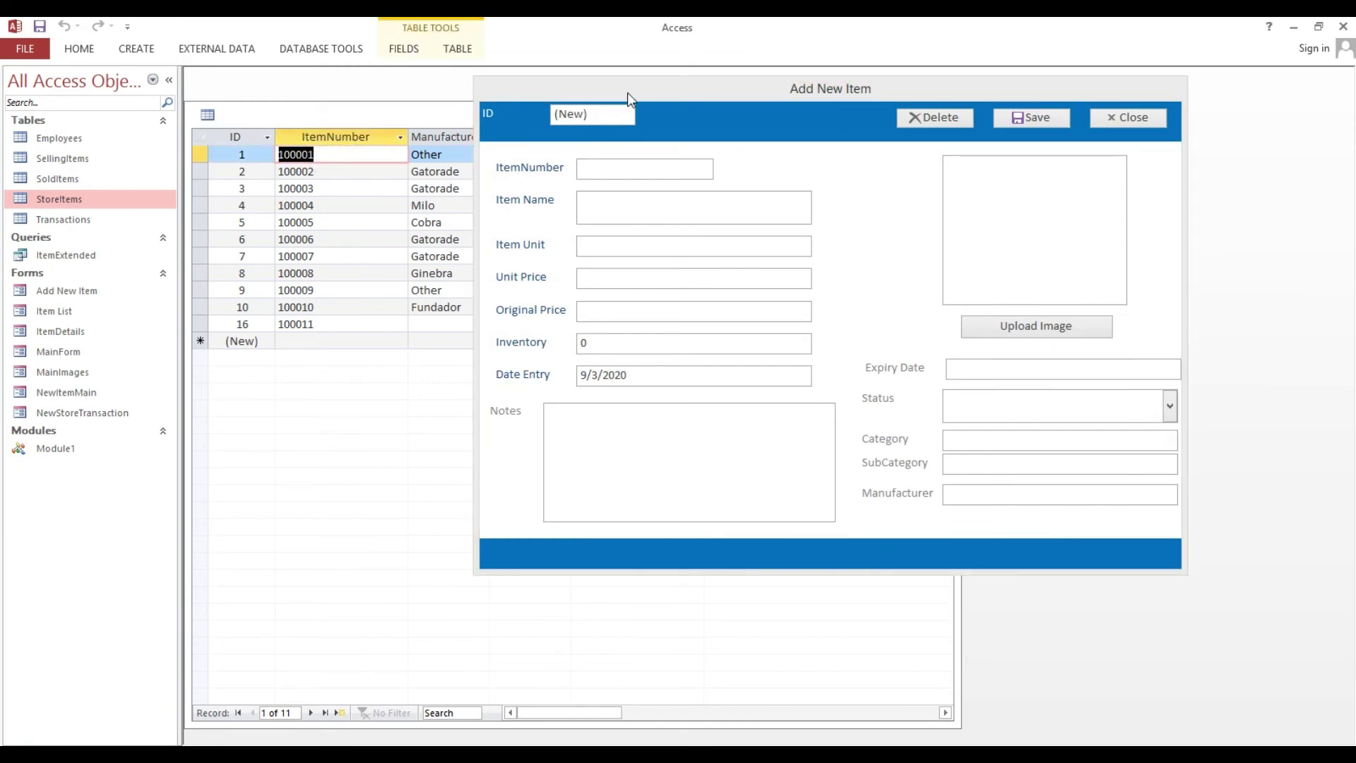
pyautogui.moveTo(628, 87); pyautogui.dragTo(557, 83)
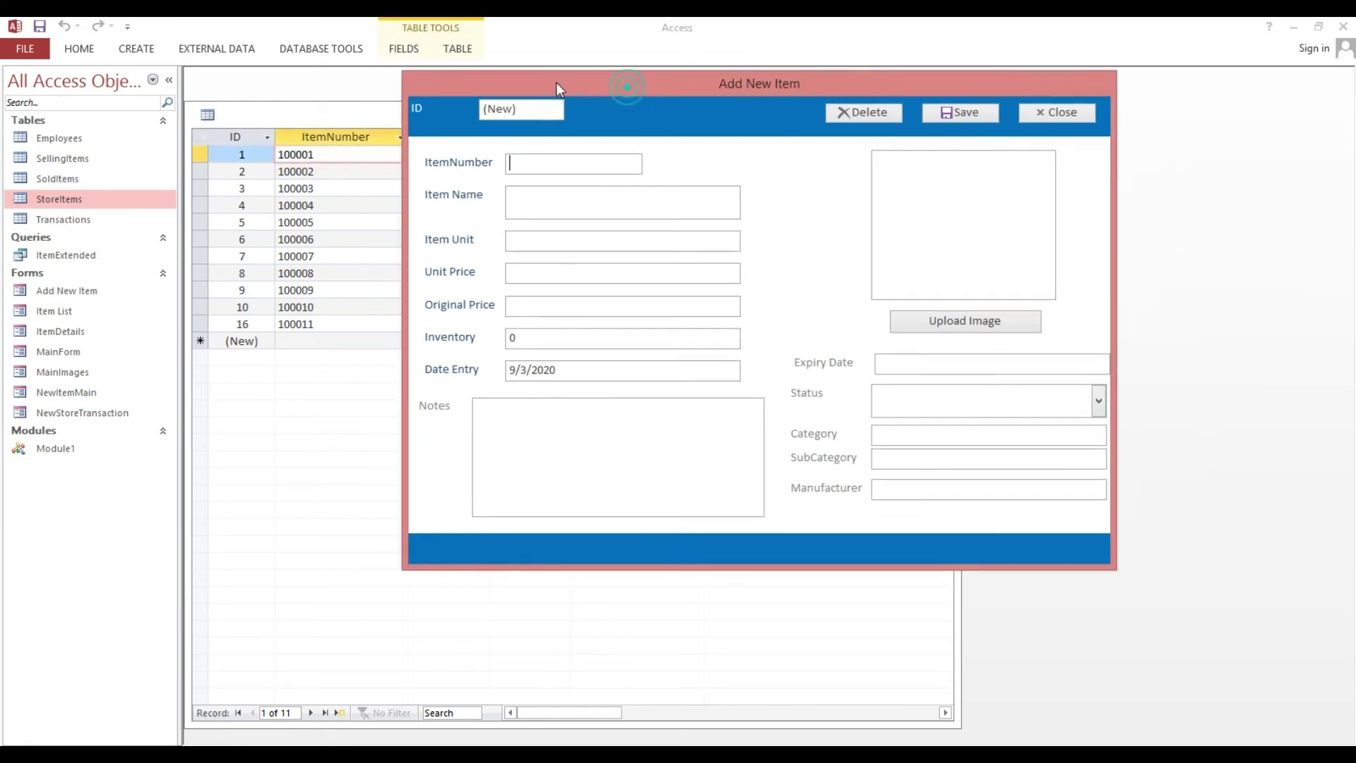
pyautogui.click(541, 164)
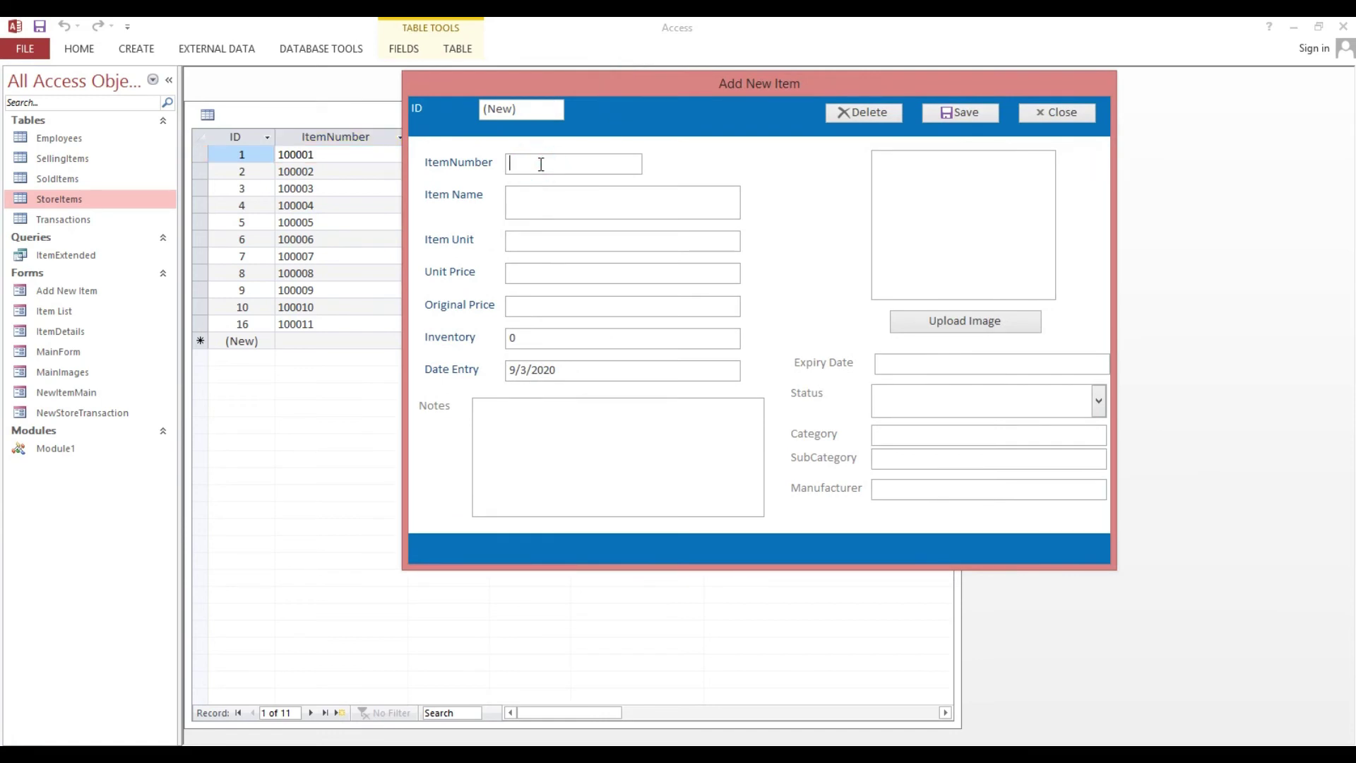
pyautogui.write('100001')
pyautogui.click(623, 202)
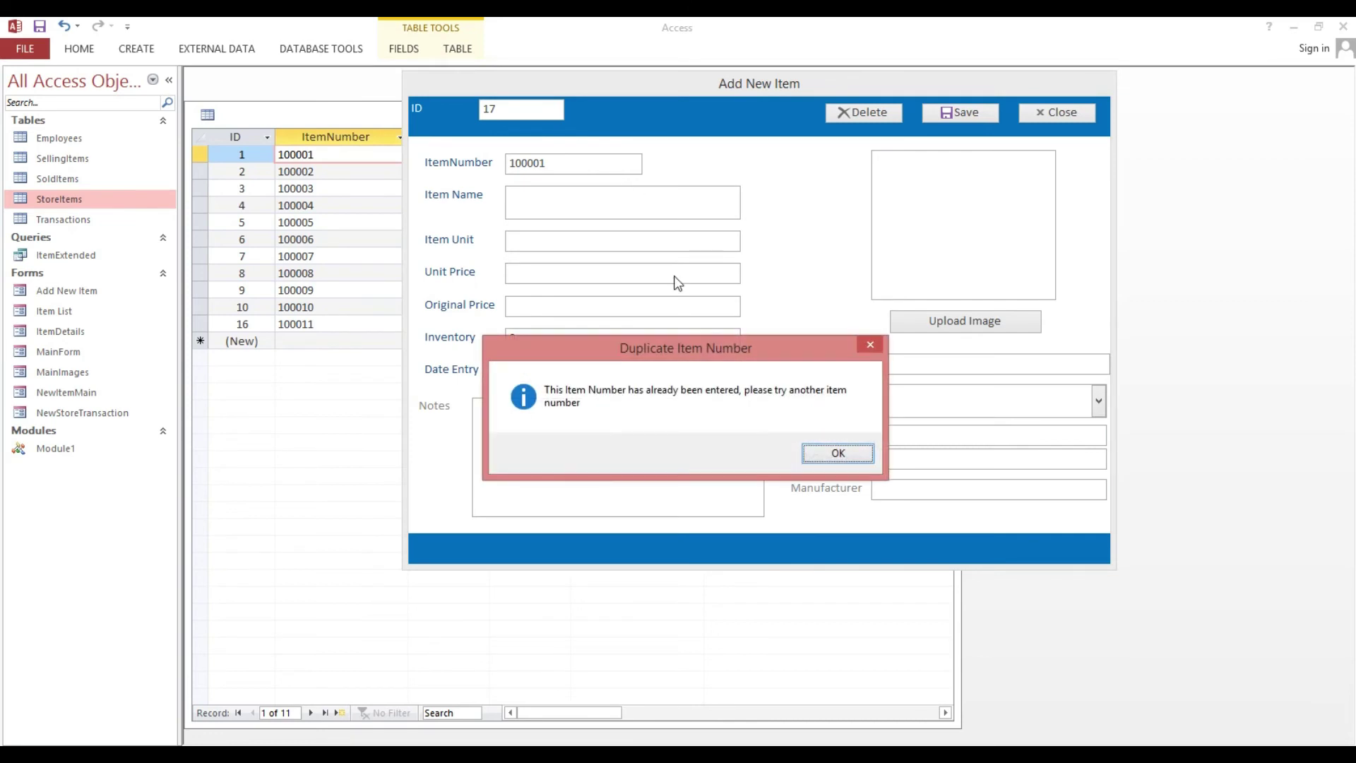
pyautogui.moveTo(659, 350); pyautogui.dragTo(678, 207)
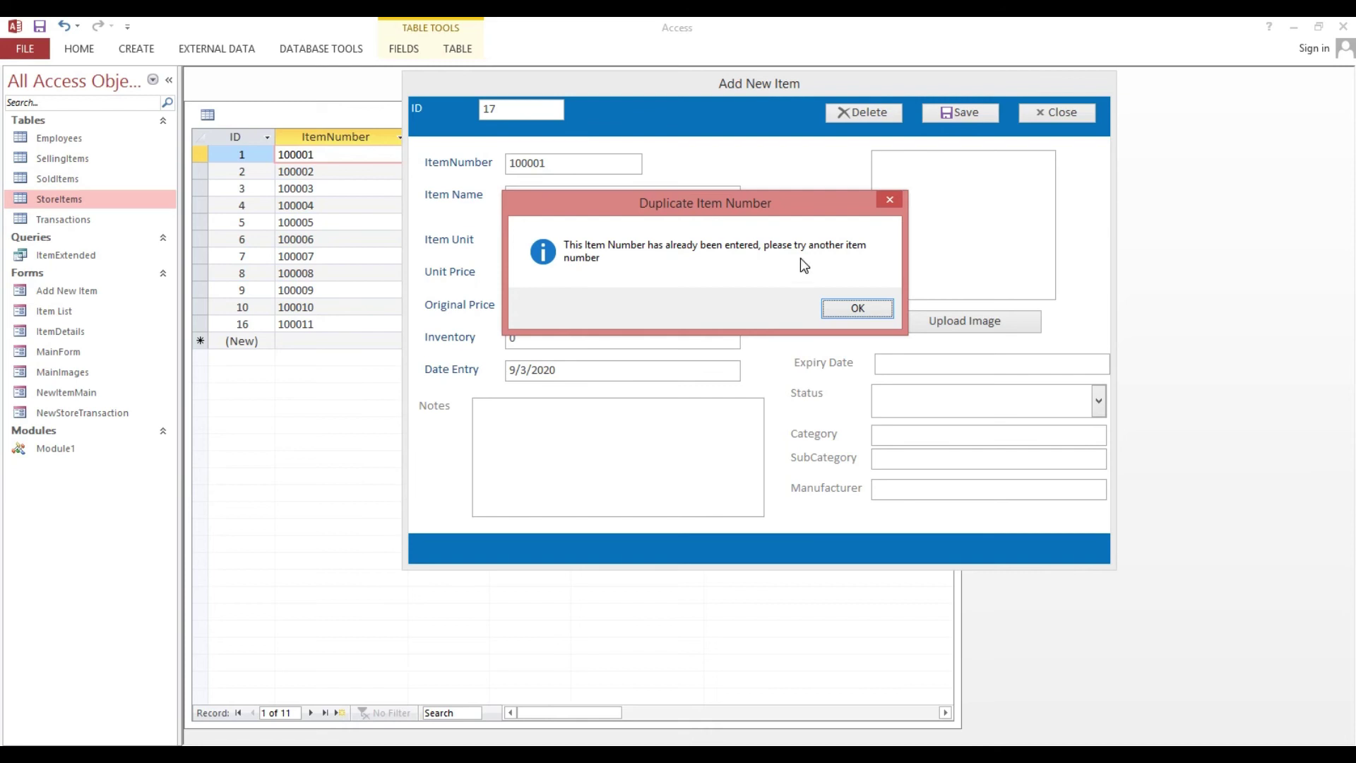
pyautogui.click(844, 308)
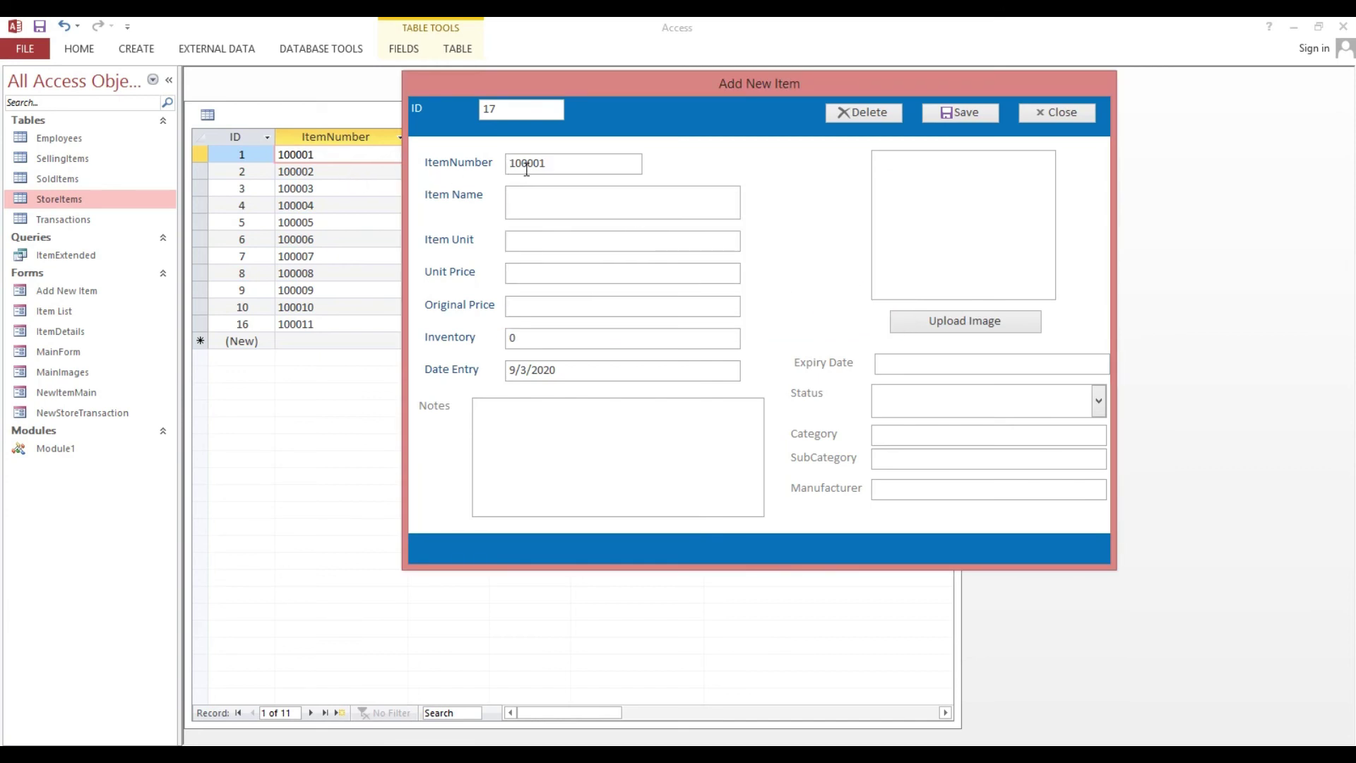
# Change the item number to 100002 and confirm the duplicate warning appears again
pyautogui.click(551, 162)
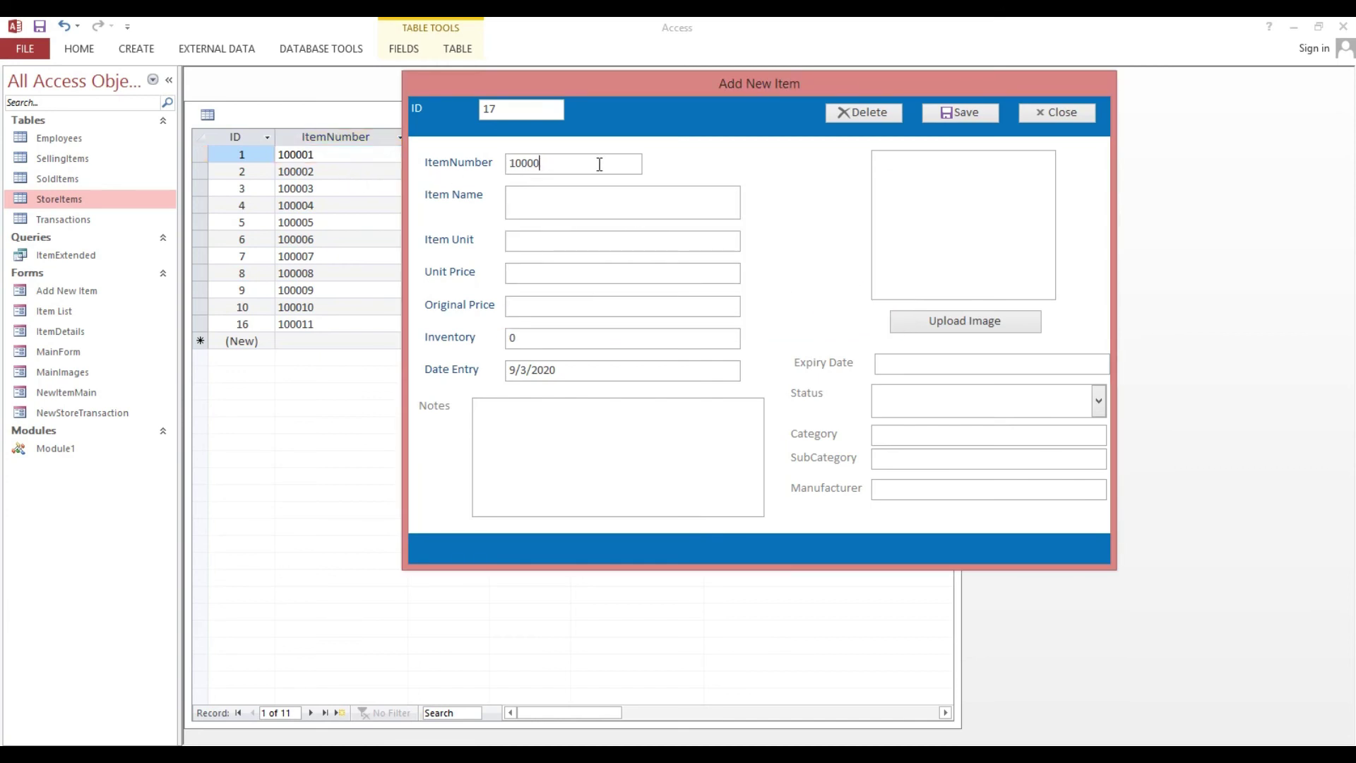
pyautogui.write('2')
pyautogui.press('Tab')
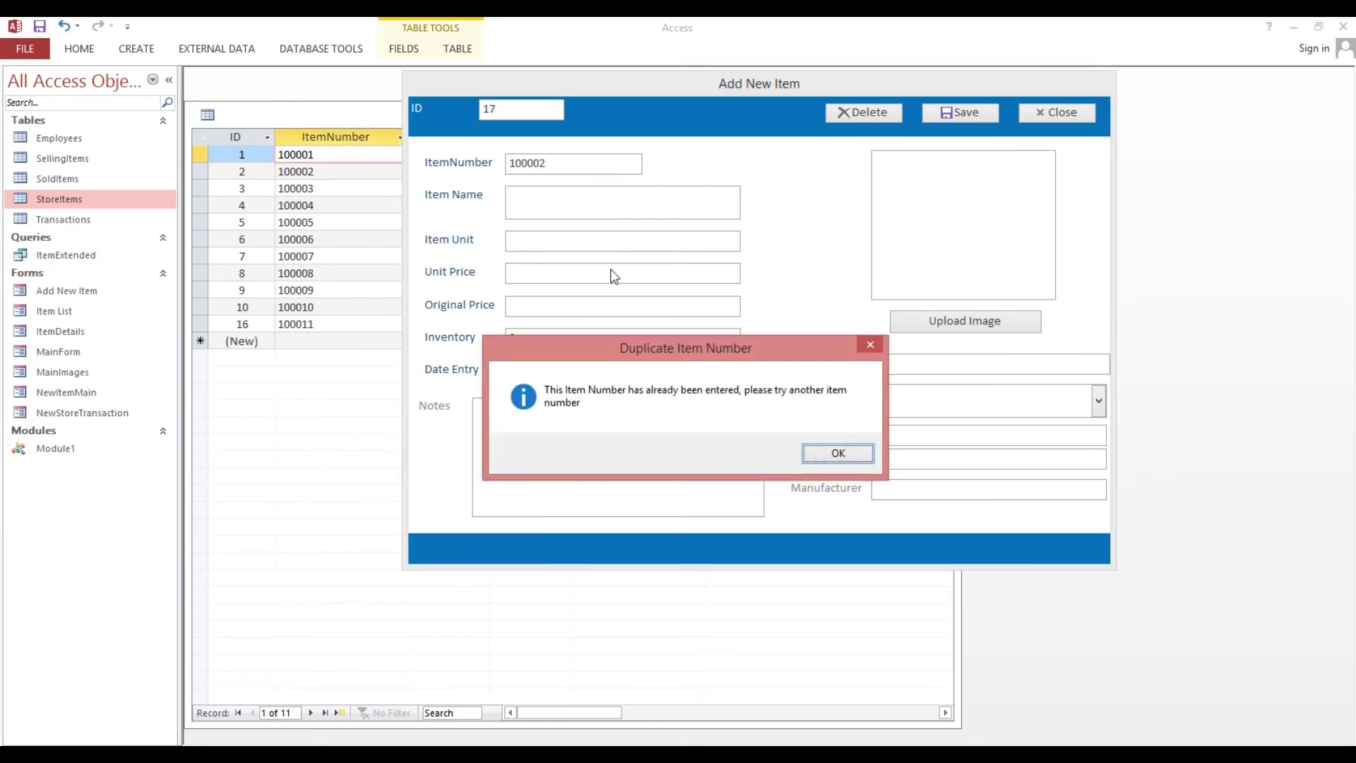
pyautogui.moveTo(607, 347); pyautogui.dragTo(618, 253)
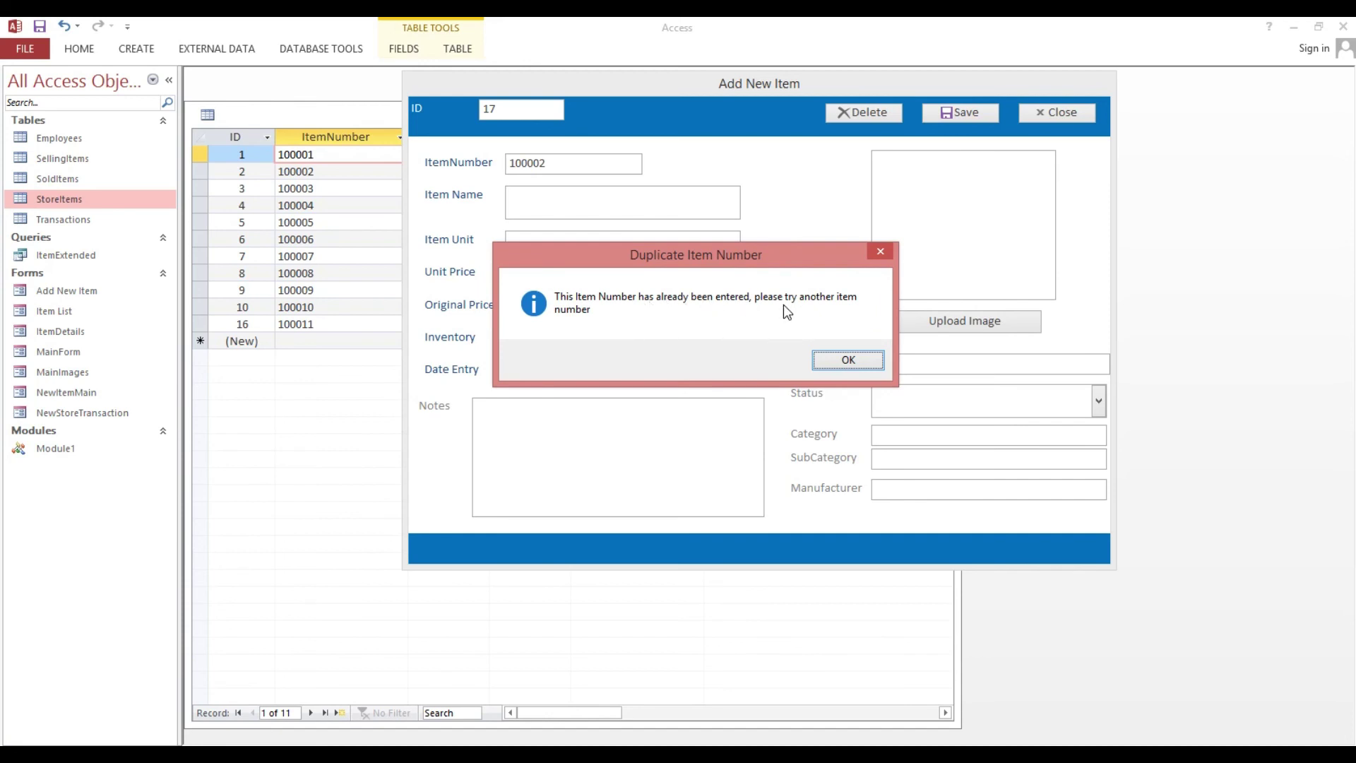
# Enter new item 100012 named water, with its unit, unit price and original price
pyautogui.click(838, 360)
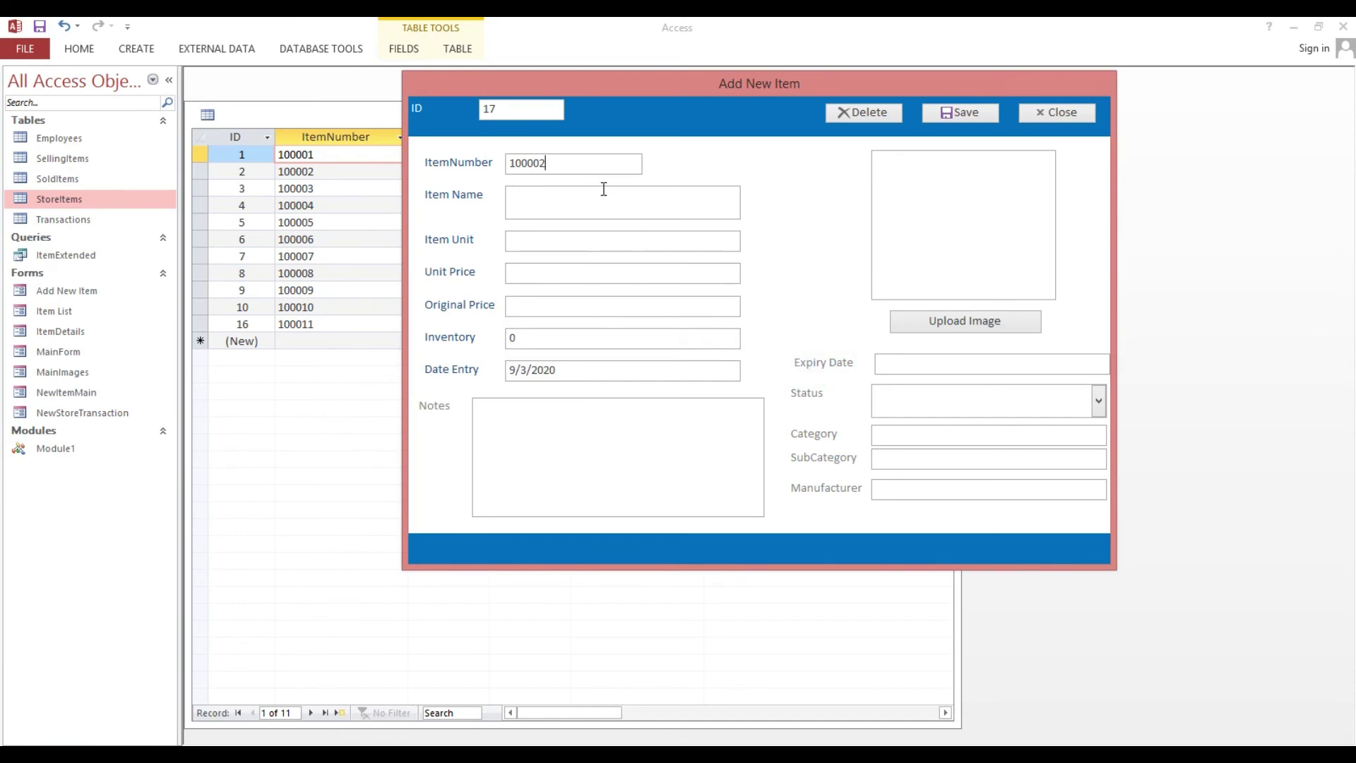
pyautogui.press('BackSpace')
pyautogui.press('BackSpace')
pyautogui.write('1')
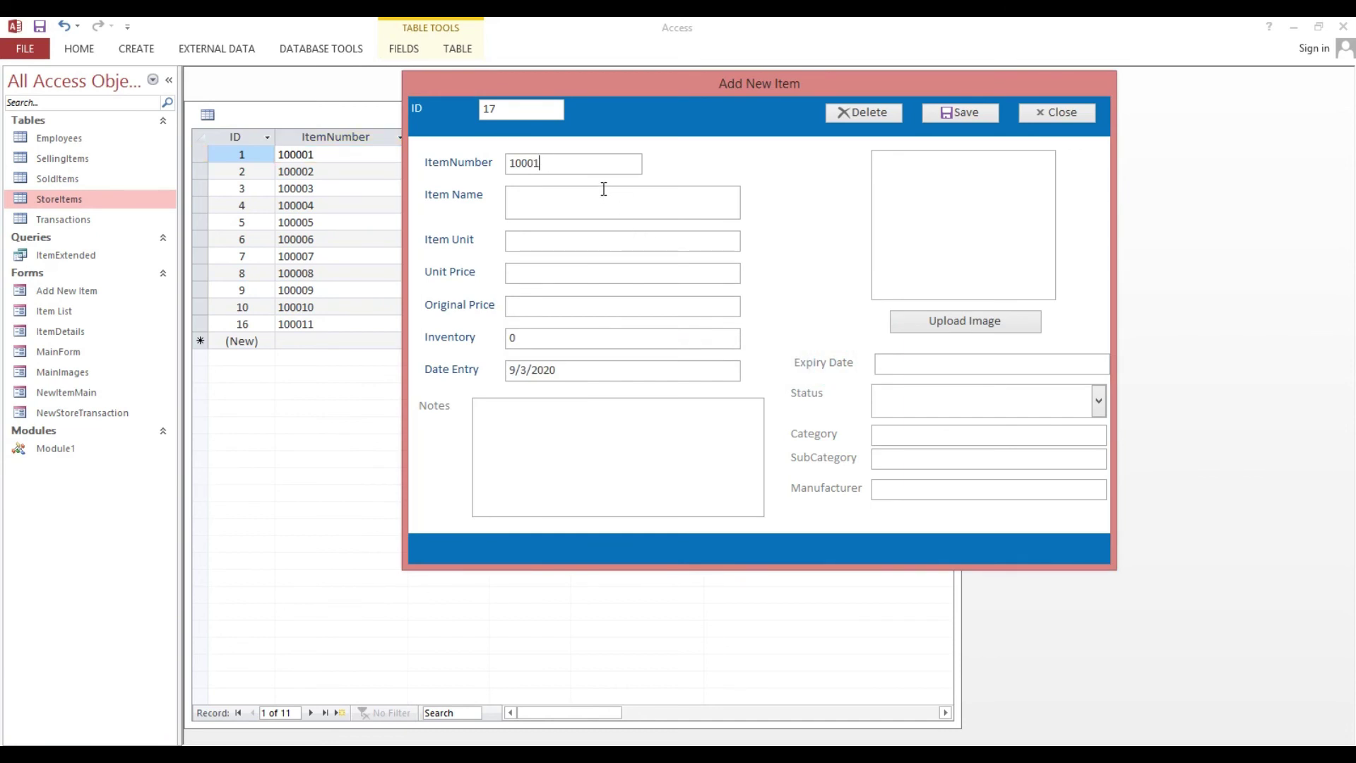
pyautogui.write('2')
pyautogui.click(601, 203)
pyautogui.write('watc')
pyautogui.press('BackSpace')
pyautogui.write('er')
pyautogui.click(560, 241)
pyautogui.write('bott')
pyautogui.click(558, 278)
pyautogui.write('12')
pyautogui.click(548, 310)
pyautogui.write('12')
# Save the water record, then close the Add New Item form and the StoreItems table
pyautogui.click(971, 115)
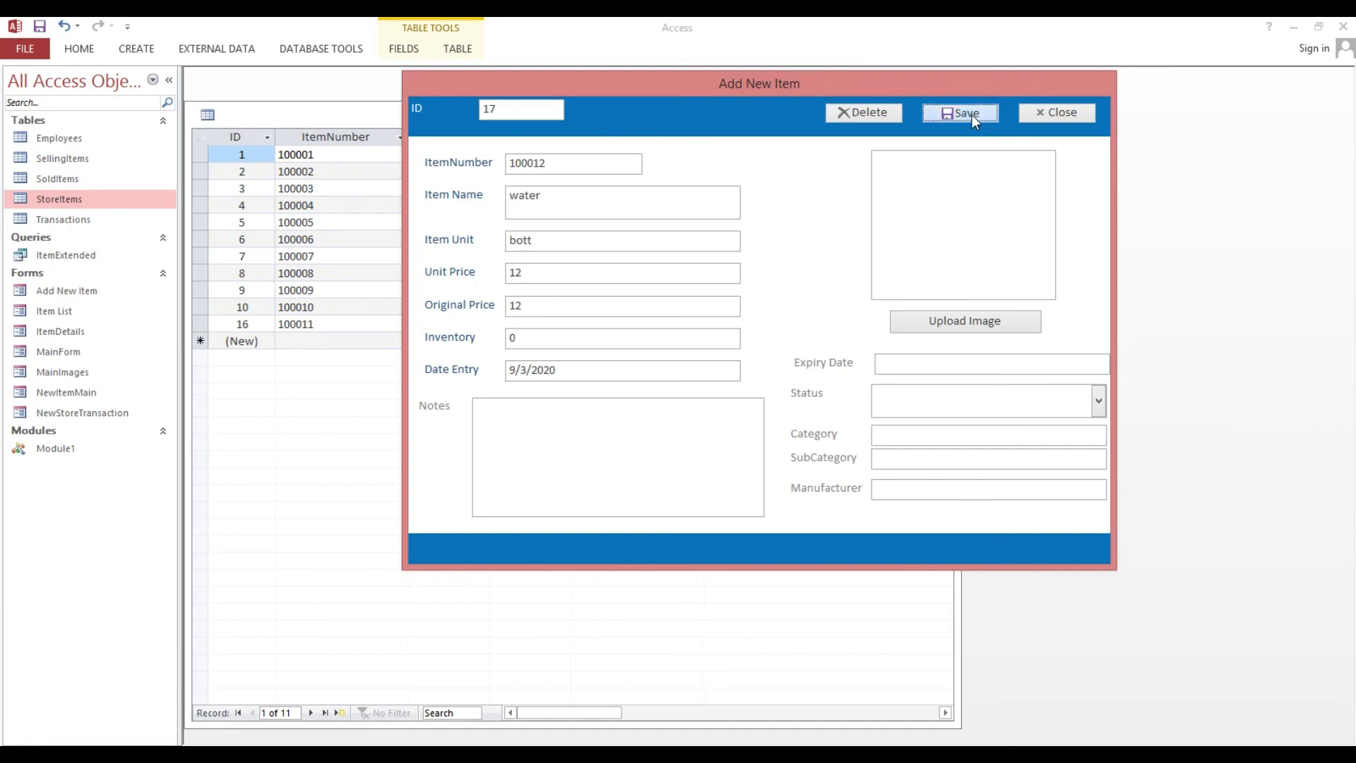
pyautogui.click(723, 453)
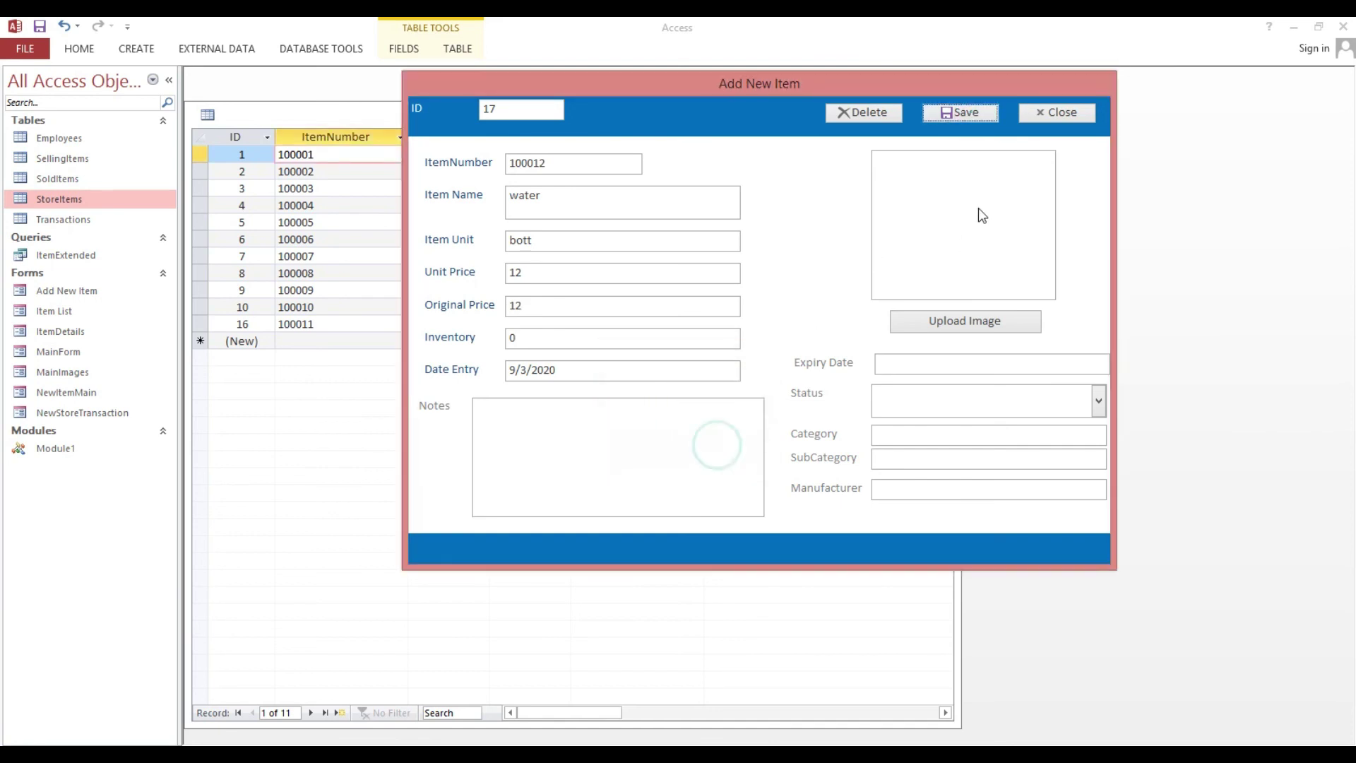
pyautogui.click(1067, 109)
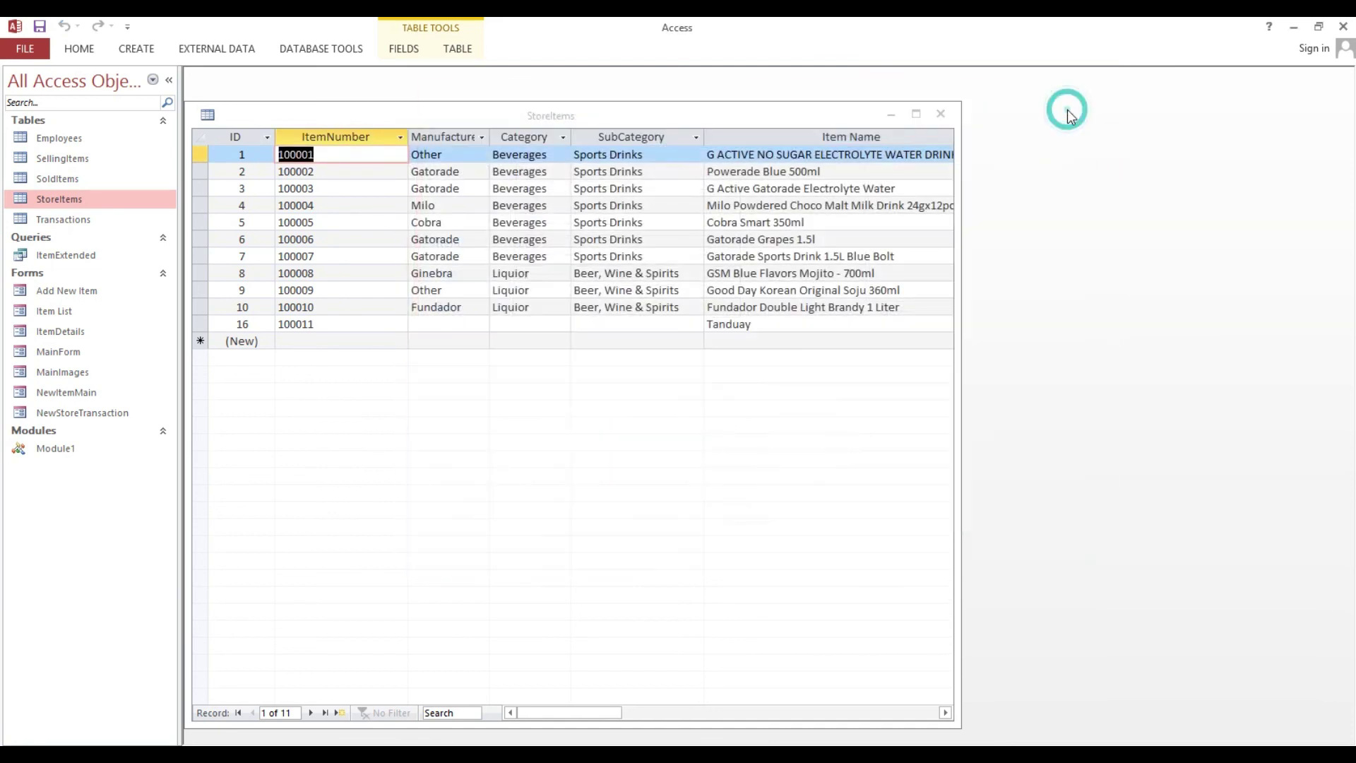
pyautogui.click(941, 113)
# Reopen StoreItems, confirm and copy 100012 in row 17, and close the table
pyautogui.doubleClick(59, 199)
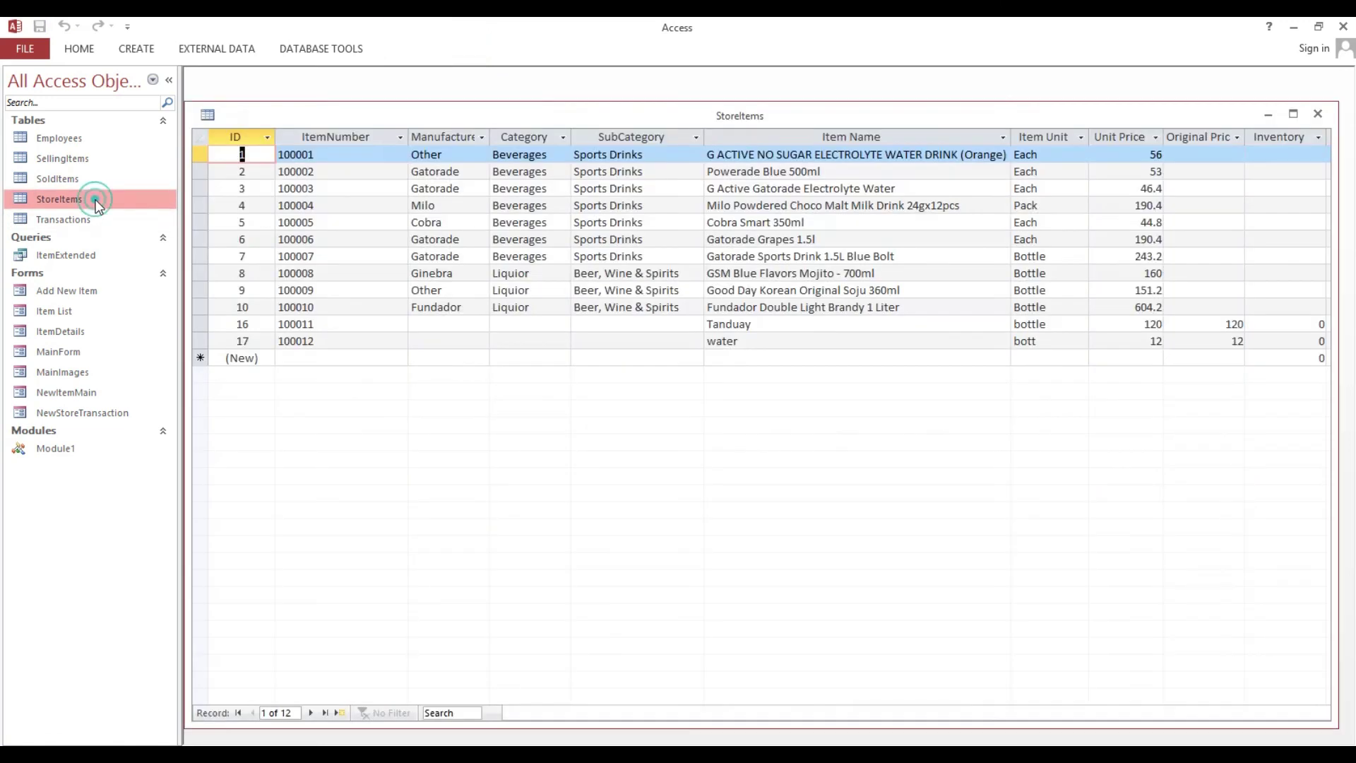
pyautogui.click(335, 340)
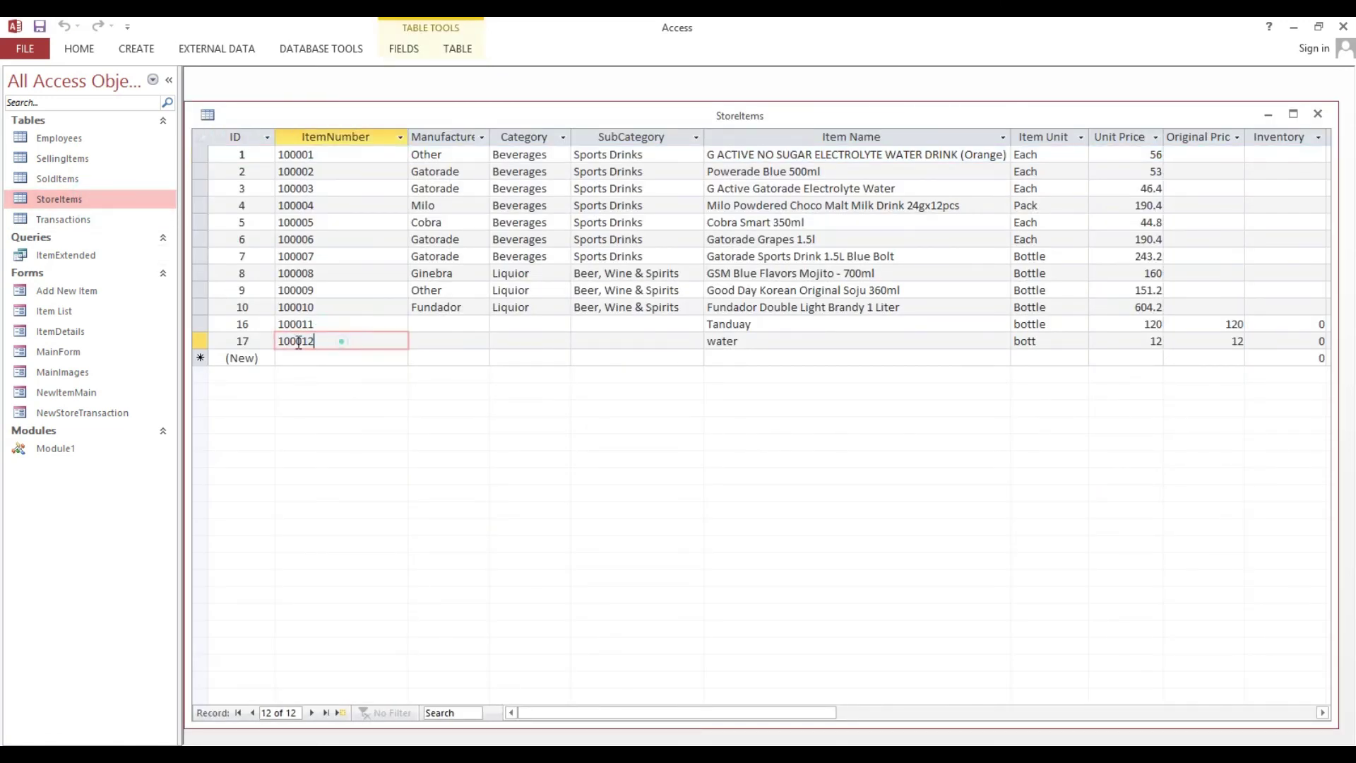
pyautogui.doubleClick(340, 340)
pyautogui.hotkey('ctrl', 'c')
pyautogui.click(1318, 113)
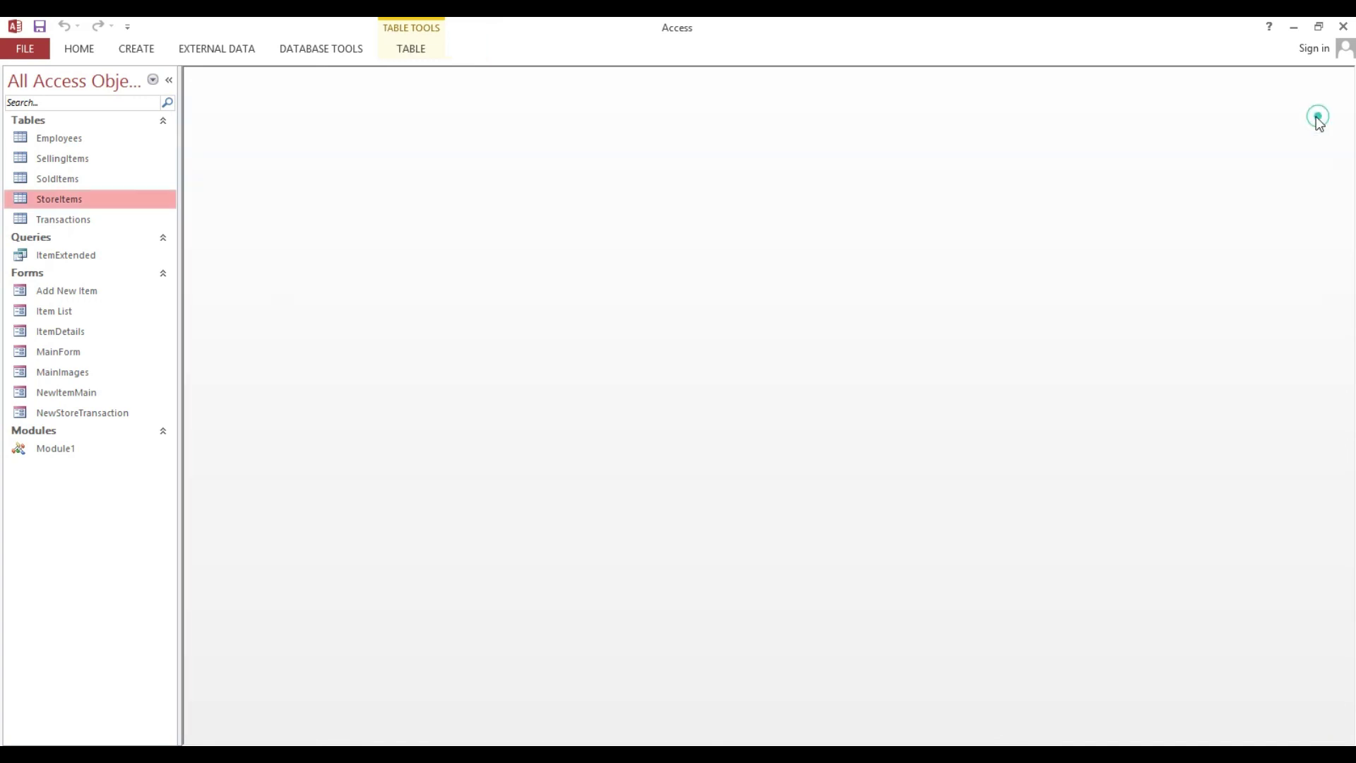
# Reopen Add New Item, paste 100012 as the item number, and move the duplicate warning aside
pyautogui.doubleClick(66, 291)
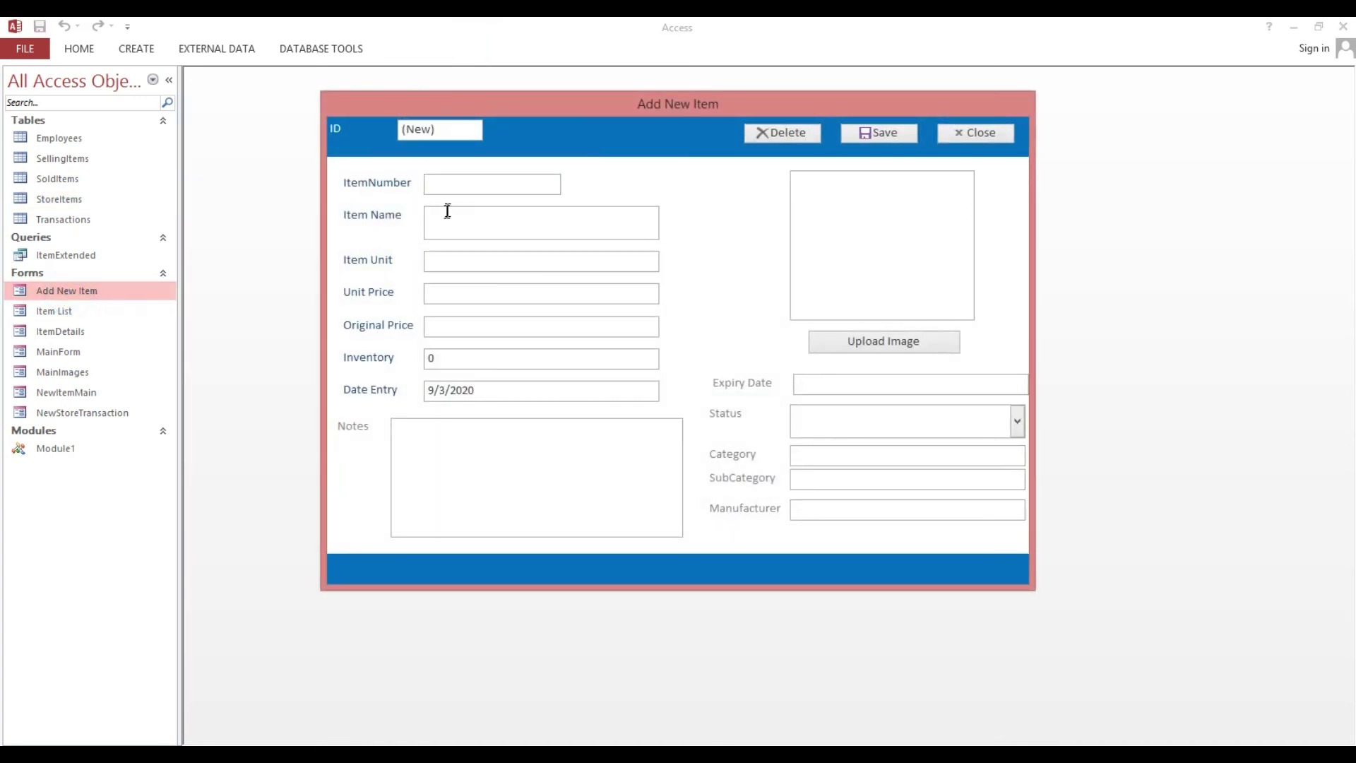
pyautogui.hotkey('ctrl', 'v')
pyautogui.click(458, 231)
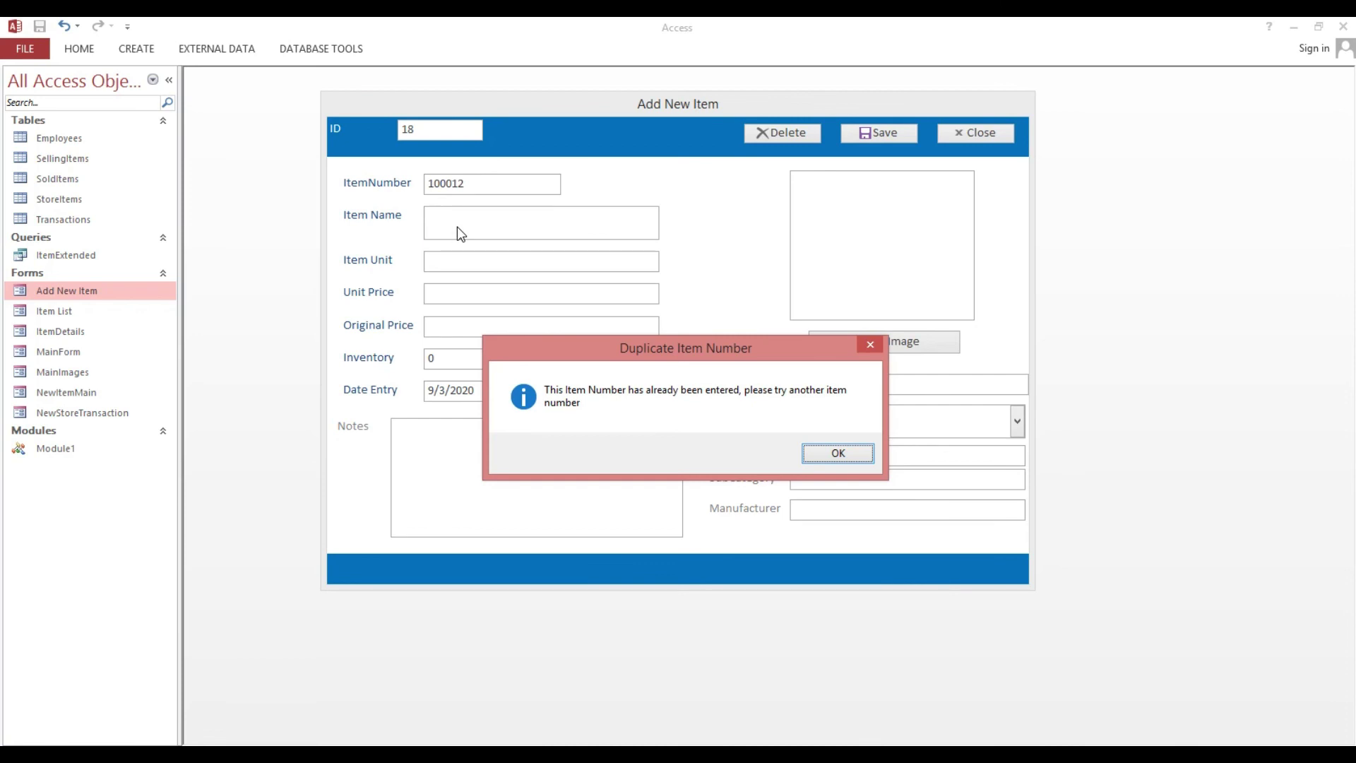
pyautogui.moveTo(597, 343)
pyautogui.mouseDown()
pyautogui.moveTo(624, 274)
pyautogui.moveTo(515, 219)
pyautogui.mouseUp()
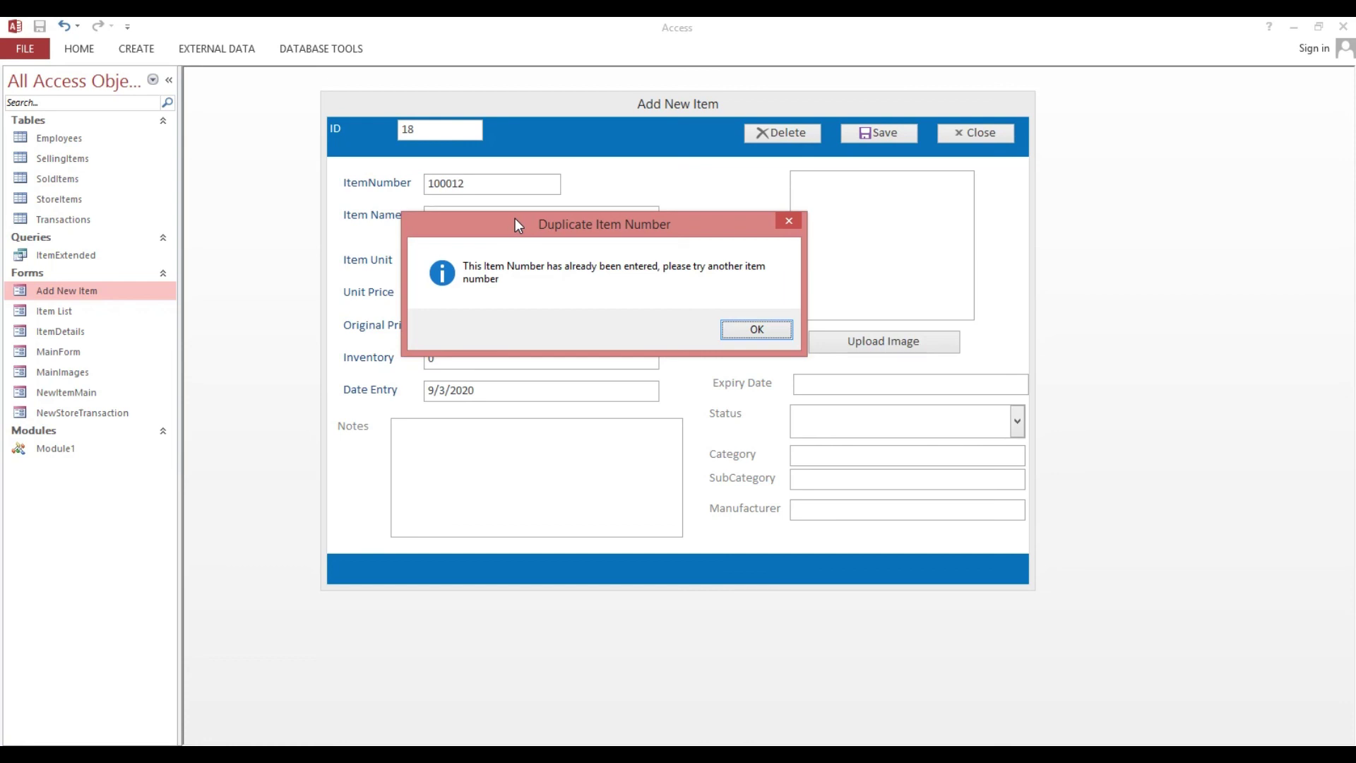
pyautogui.moveTo(504, 231); pyautogui.dragTo(486, 313)
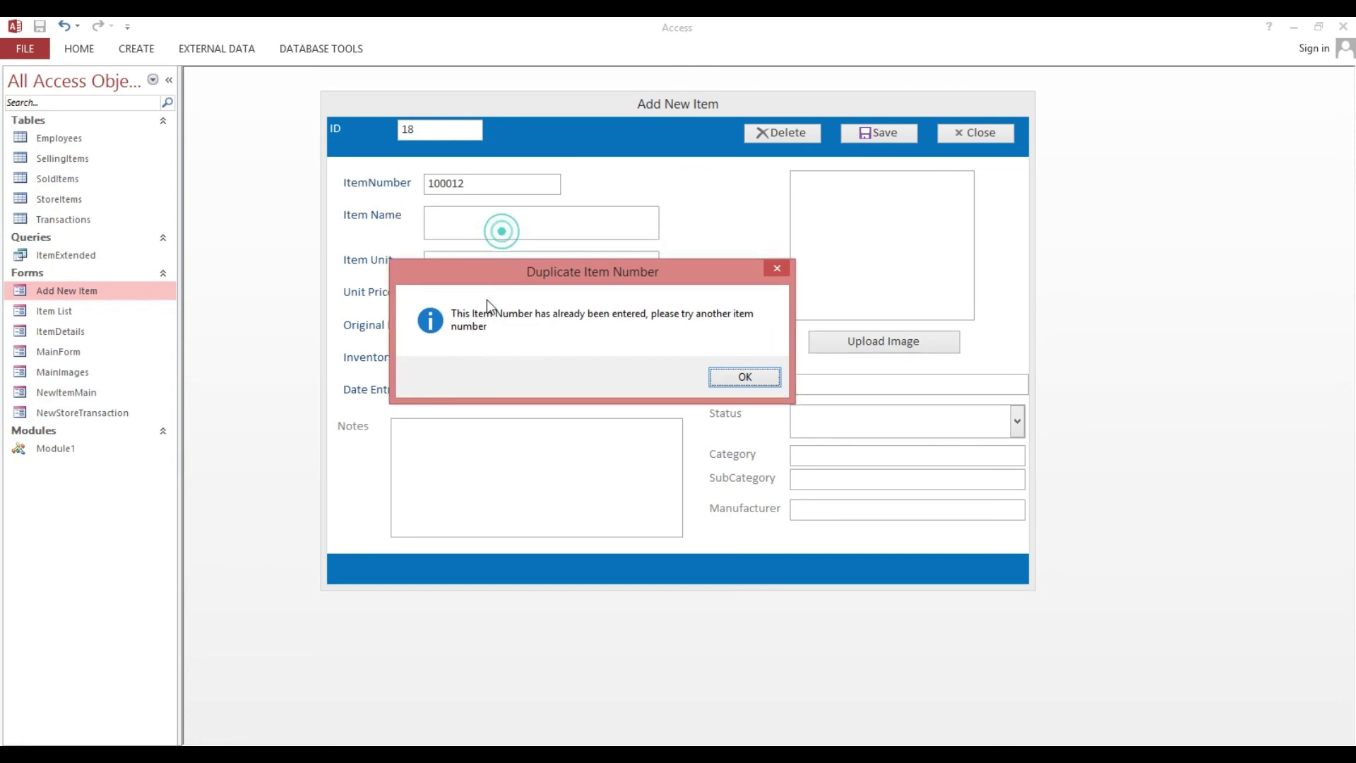